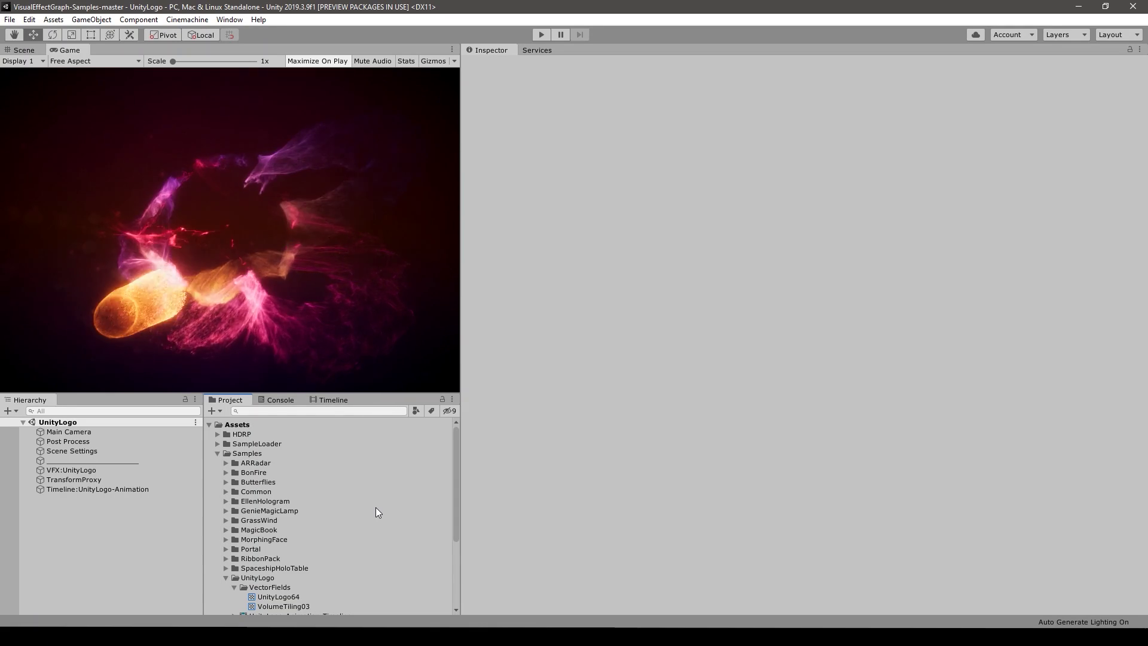
Open the UnityLogo visual effect graph from the Samples/UnityLogo folder
click(257, 453)
scroll(255, 519, down, 3)
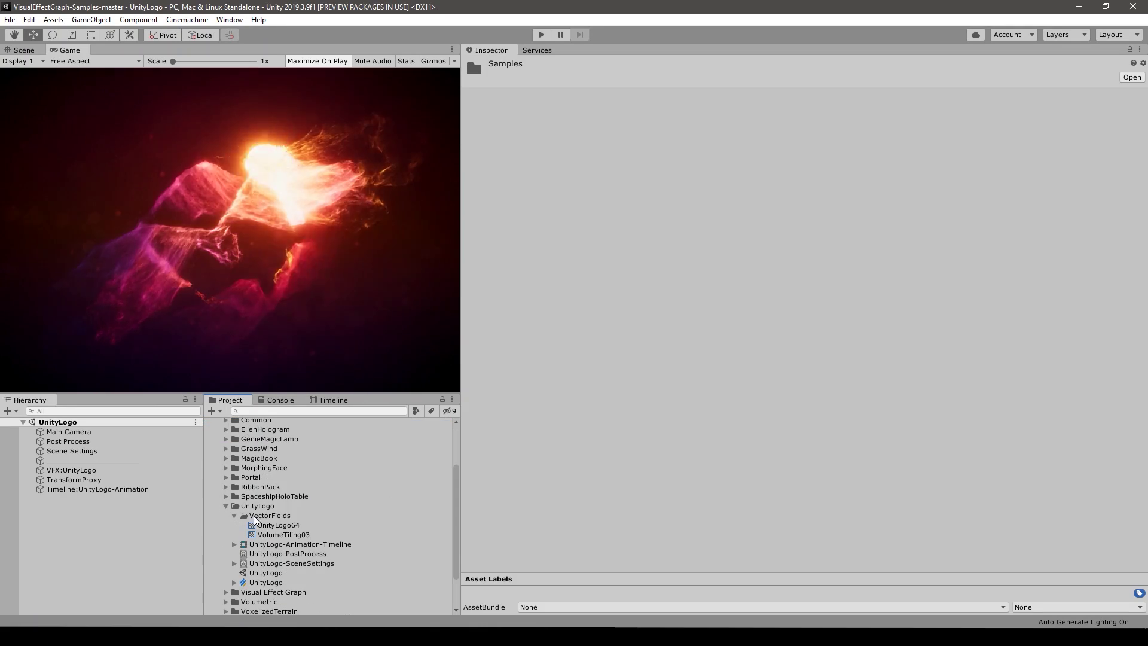
click(257, 506)
scroll(250, 532, down, 2)
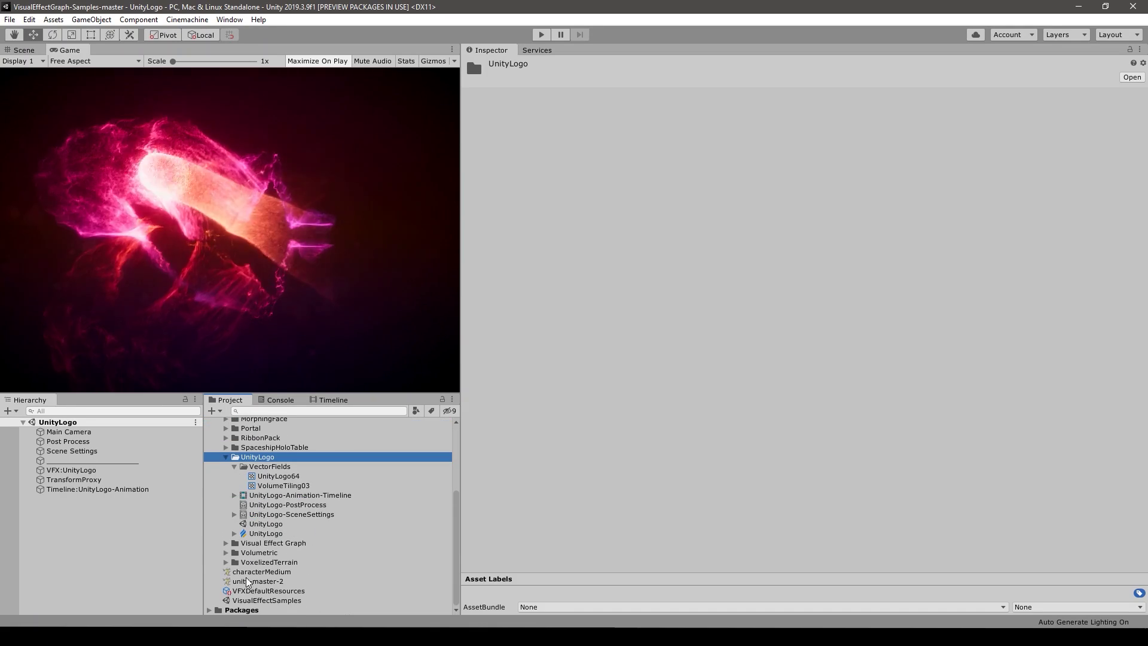
double_click(248, 534)
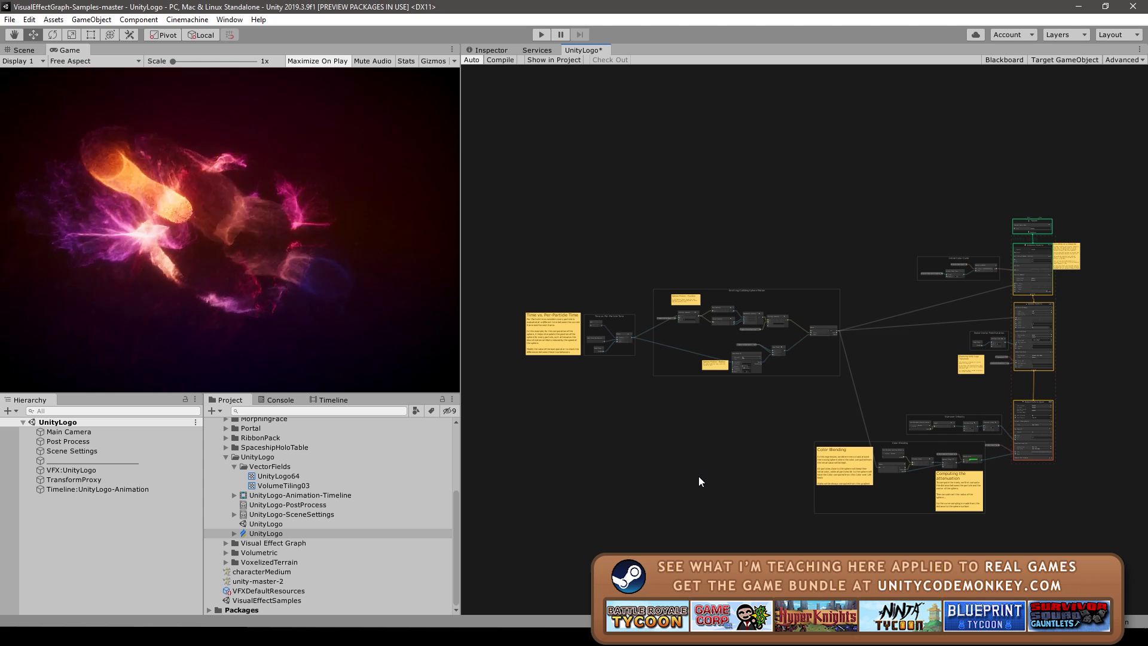
Look over the UnityLogo graph's node groups, notes and particle contexts
scroll(733, 444, up, 3)
scroll(744, 411, down, 3)
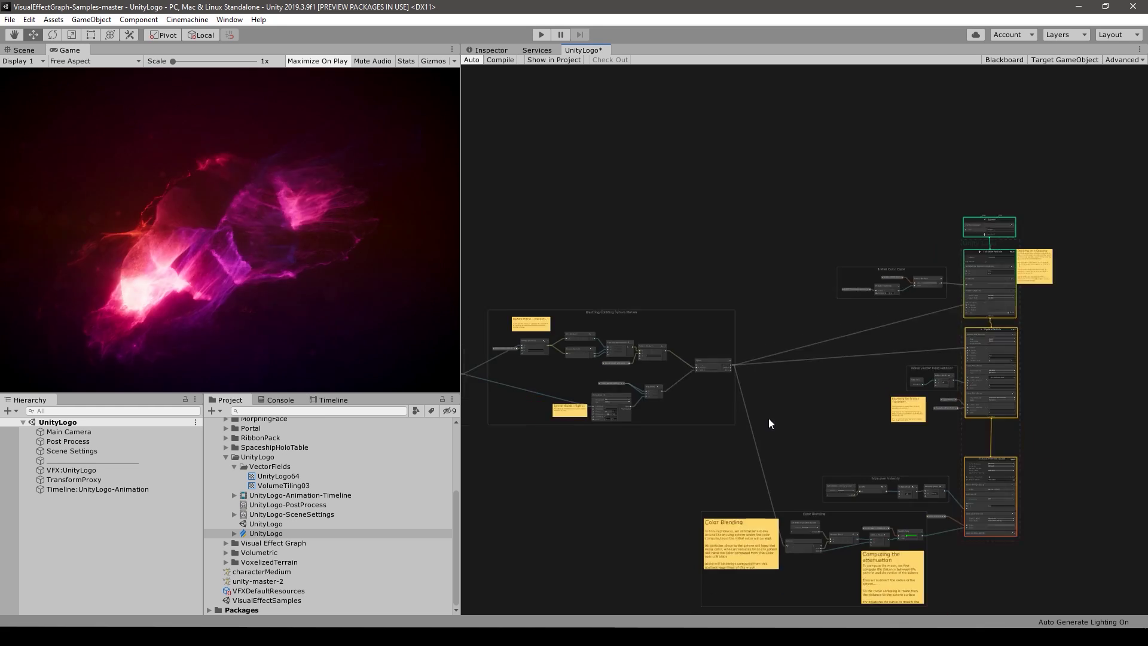
middle_drag(769, 418, 874, 402)
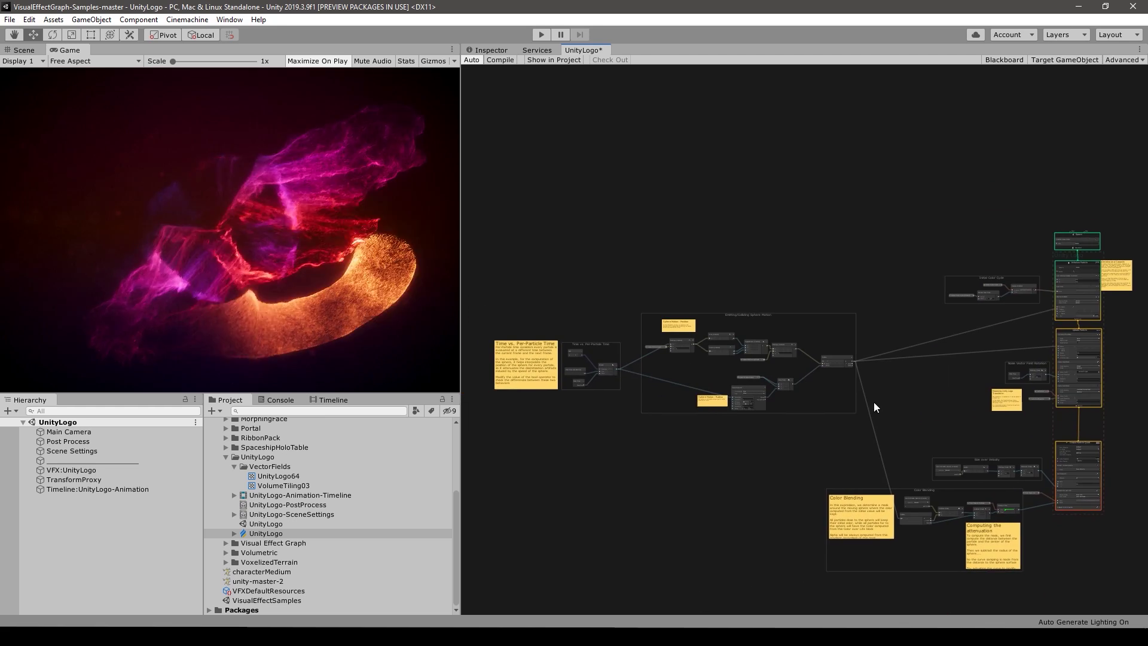
click(788, 383)
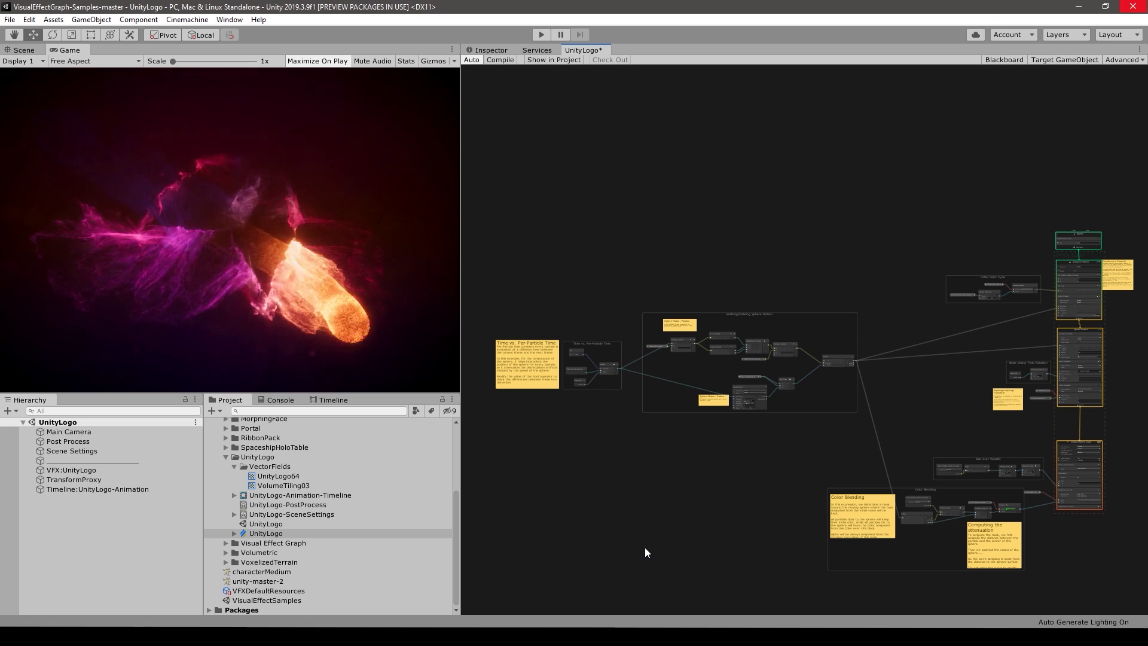
scroll(688, 544, up, 2)
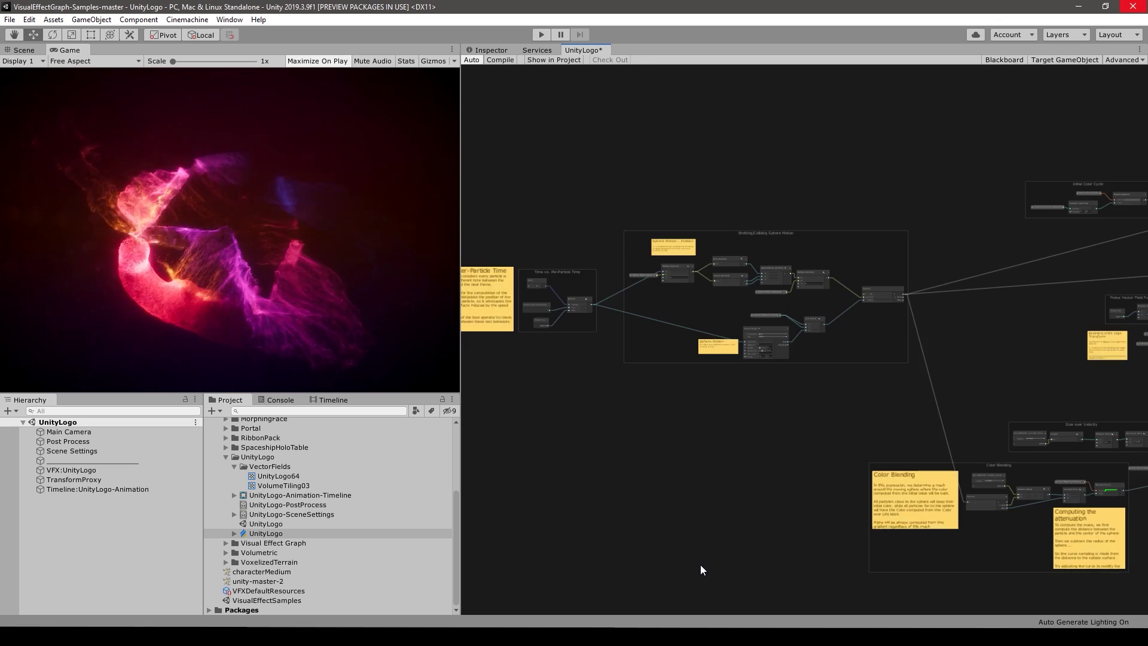
middle_drag(961, 374, 769, 418)
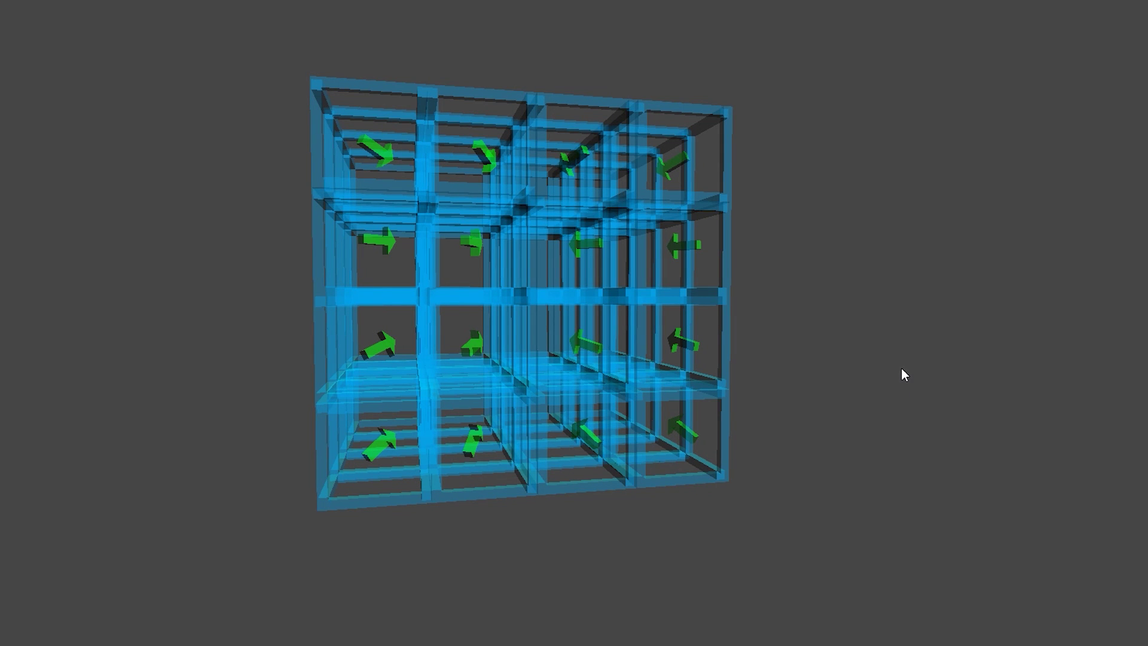
View the 3D grid of vector arrows from another angle and inspect the VolumeTiling03 and UnityLogo64 vector field assets
alt+drag(902, 376, 548, 90)
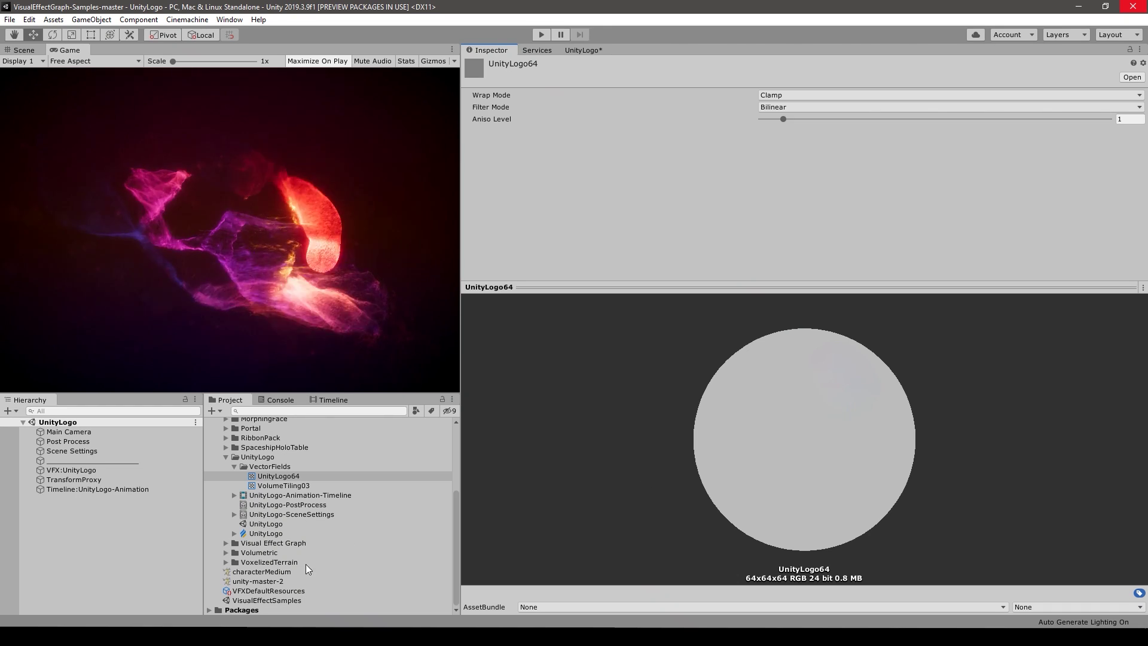
click(281, 485)
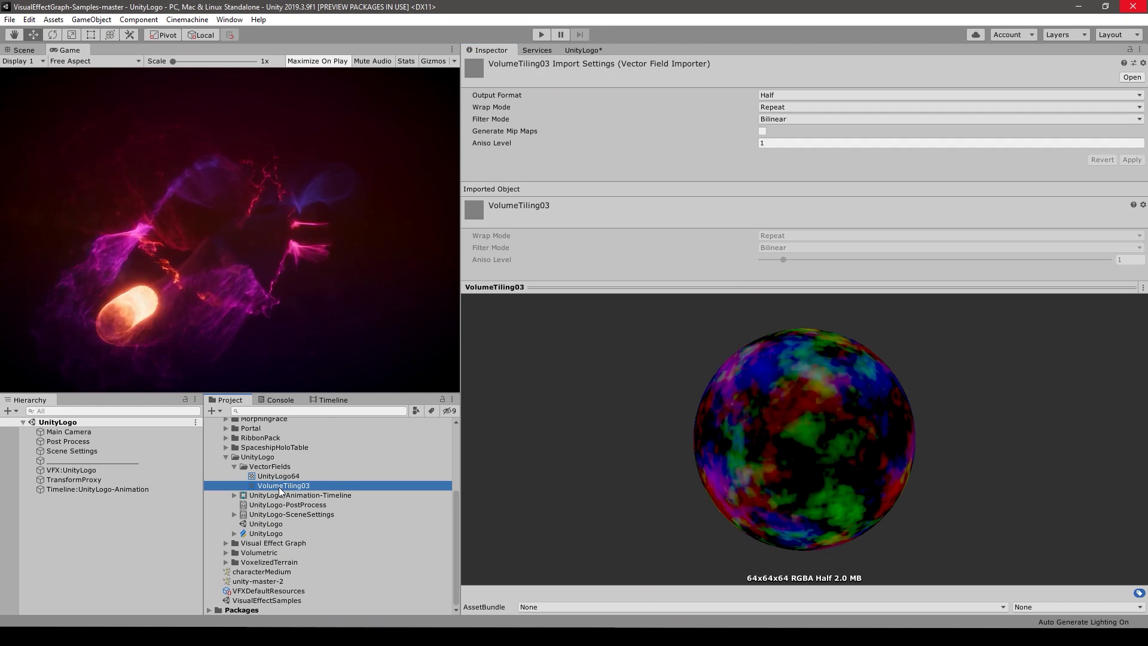
click(276, 476)
click(259, 468)
click(275, 477)
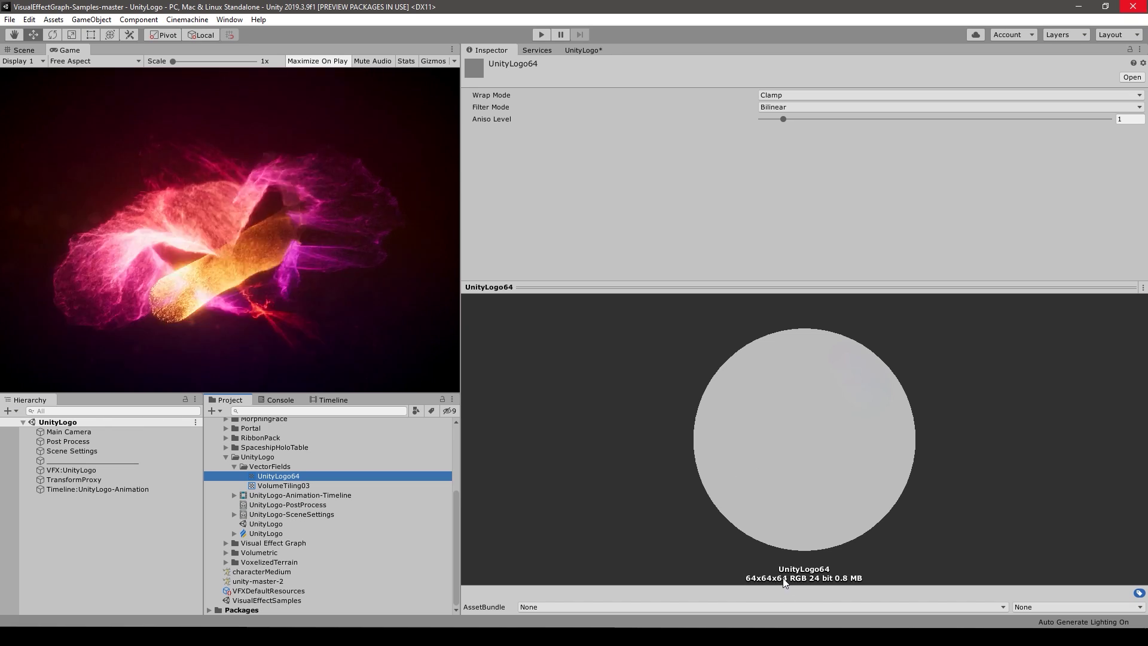
Return to the UnityLogo graph and disable the Collide with Sphere block in Update Particle
click(583, 49)
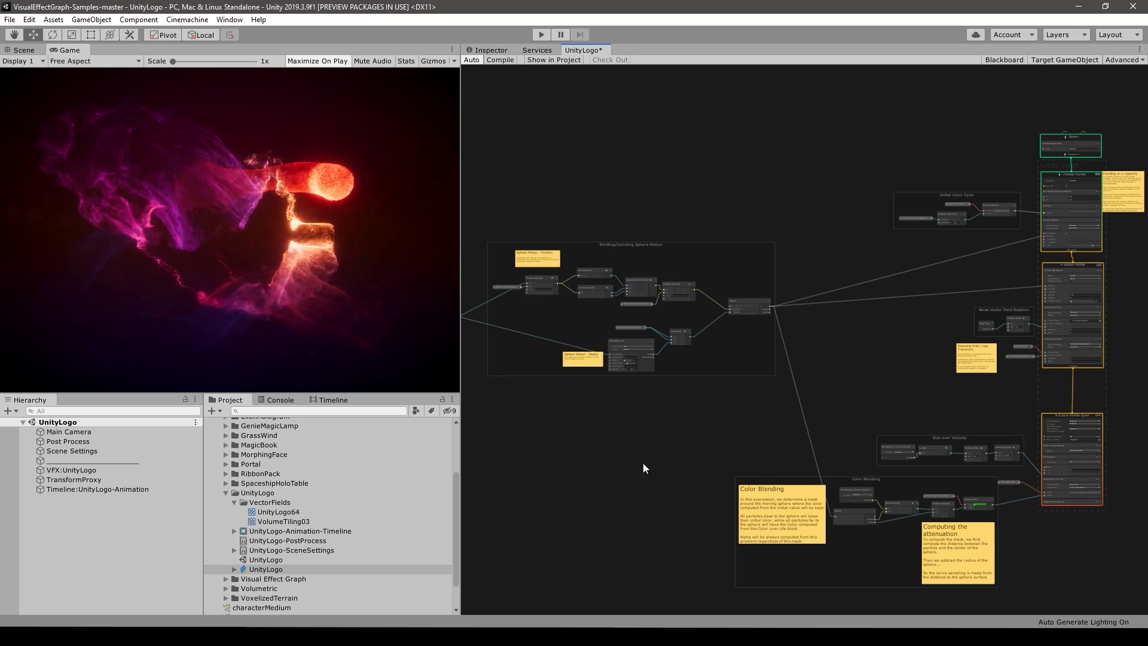
middle_drag(893, 341, 696, 381)
scroll(696, 376, up, 3)
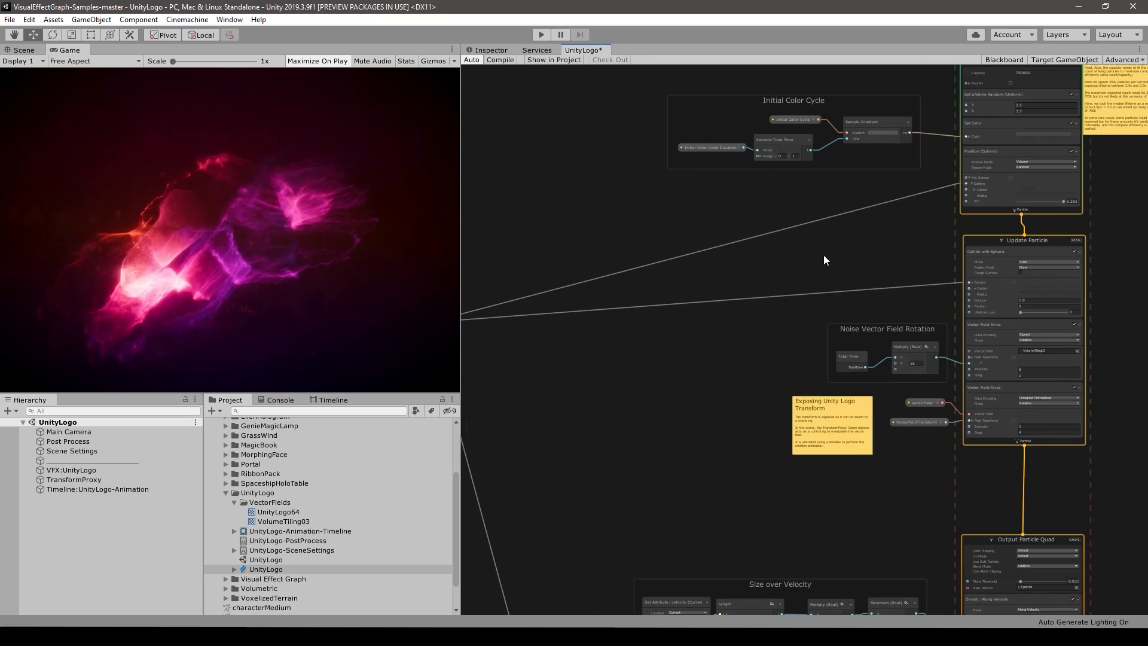
middle_drag(826, 257, 698, 310)
scroll(698, 310, up, 3)
middle_drag(724, 349, 674, 376)
drag(720, 287, 676, 293)
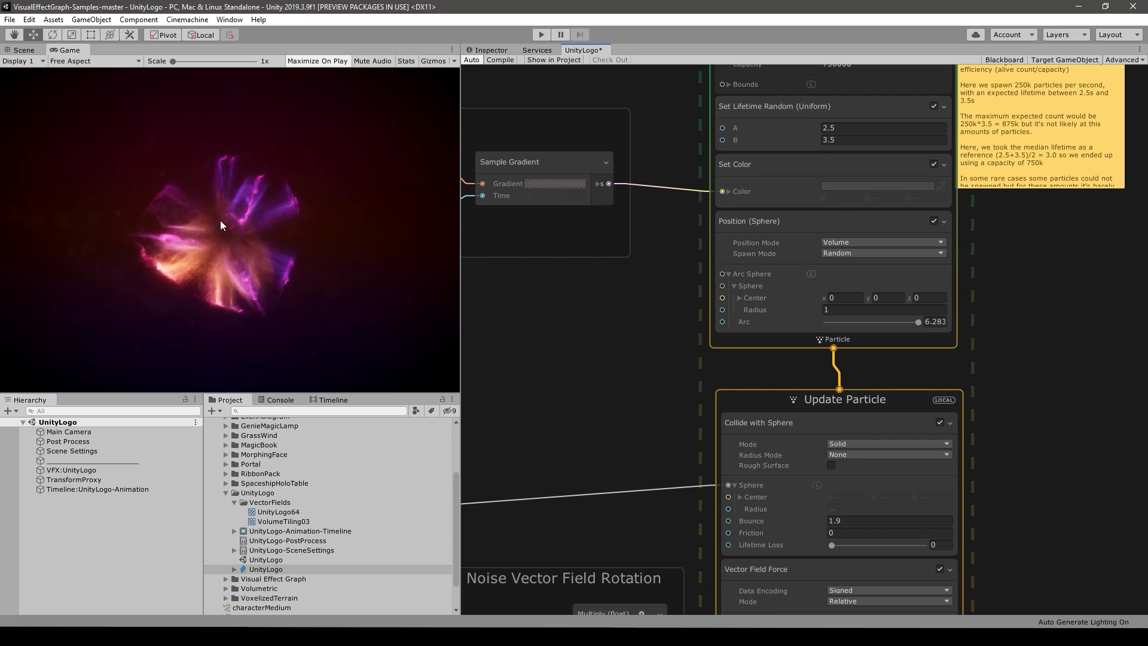
click(940, 422)
click(590, 346)
Remove the connection from the Sample Gradient node to the Set Color block in Initialize Particle
middle_drag(658, 271, 635, 288)
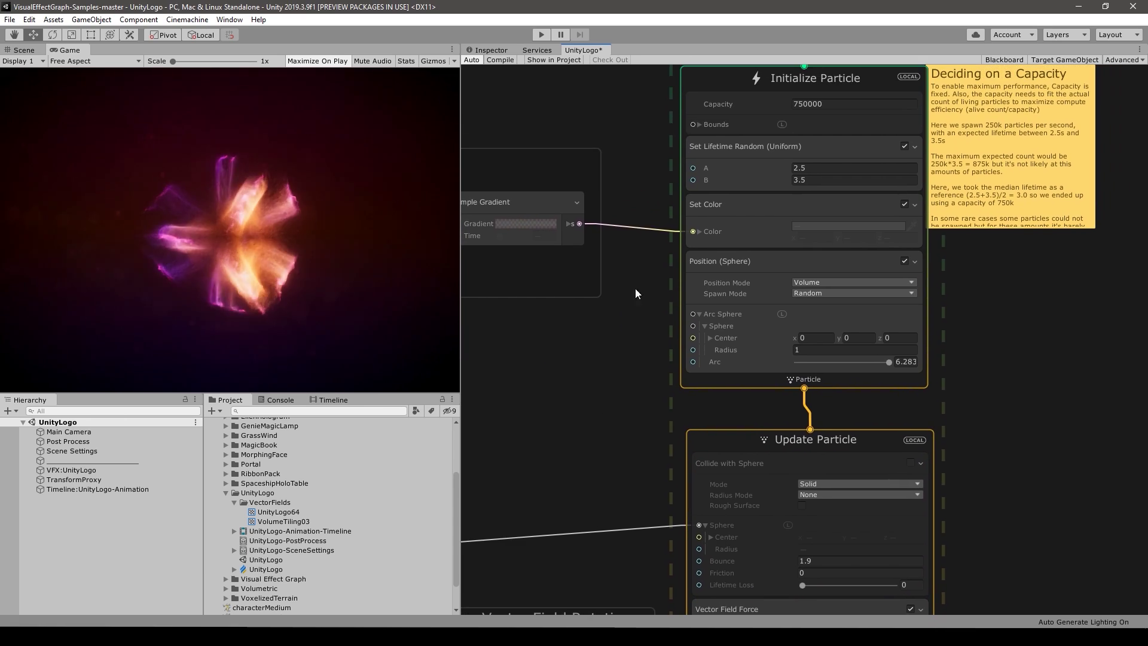
click(641, 230)
key(Delete)
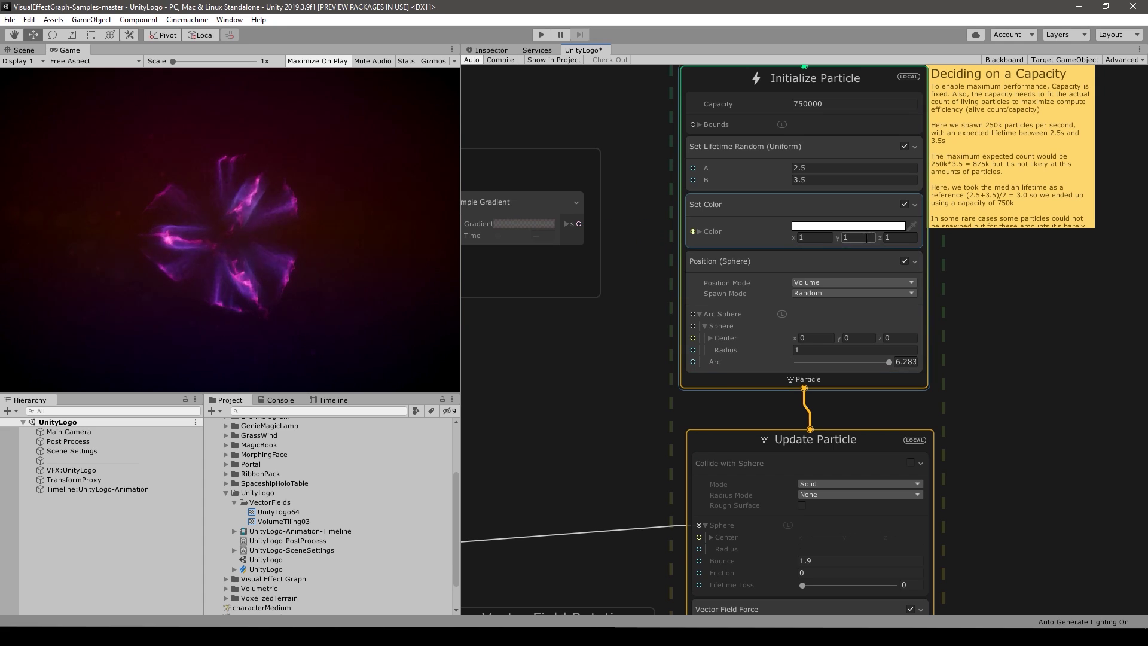
Disable the Blend Color over Life block in Output Particle Quad
scroll(643, 426, down, 3)
scroll(927, 451, up, 2)
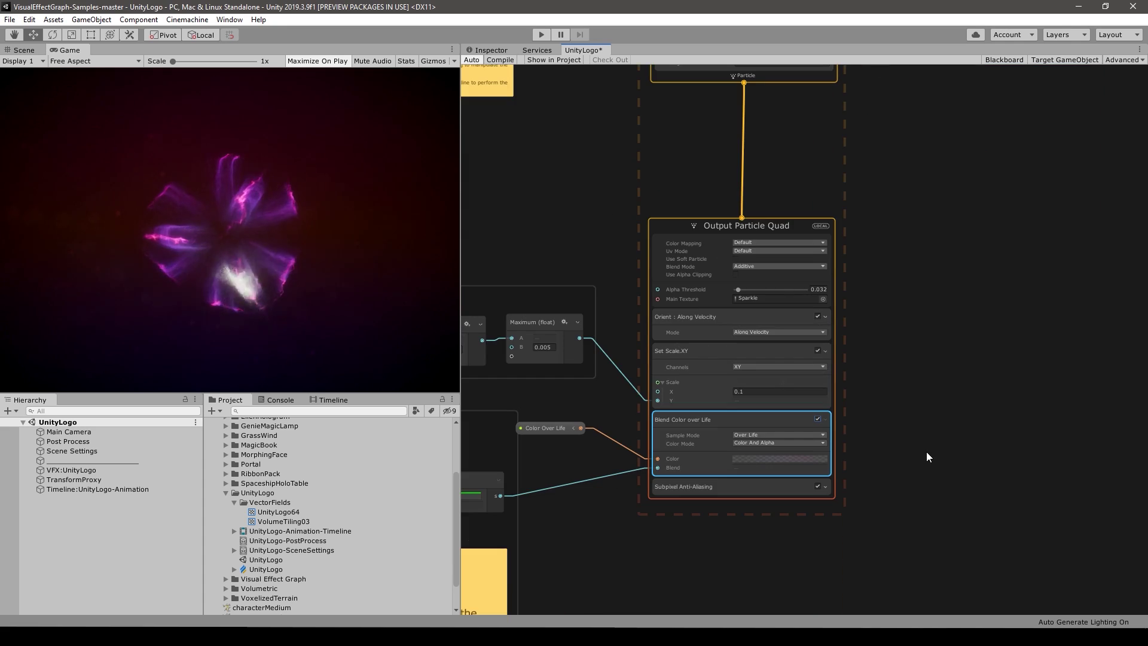
click(818, 420)
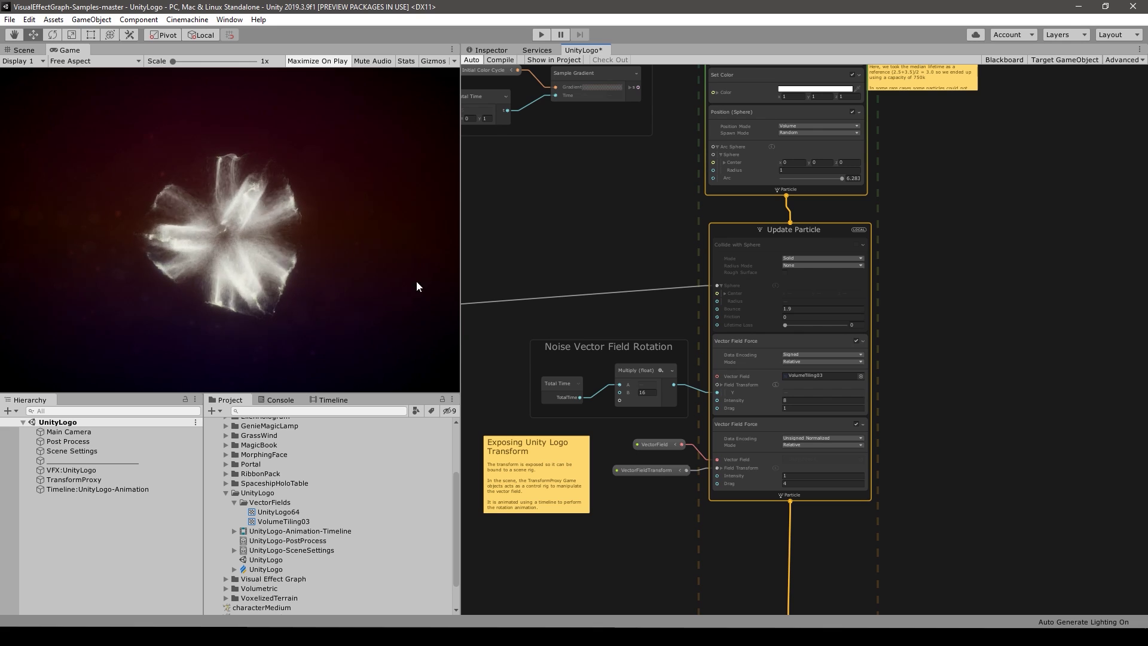
Disable the Vector Field Force block that uses VolumeTiling03 in Update Particle
scroll(956, 396, up, 3)
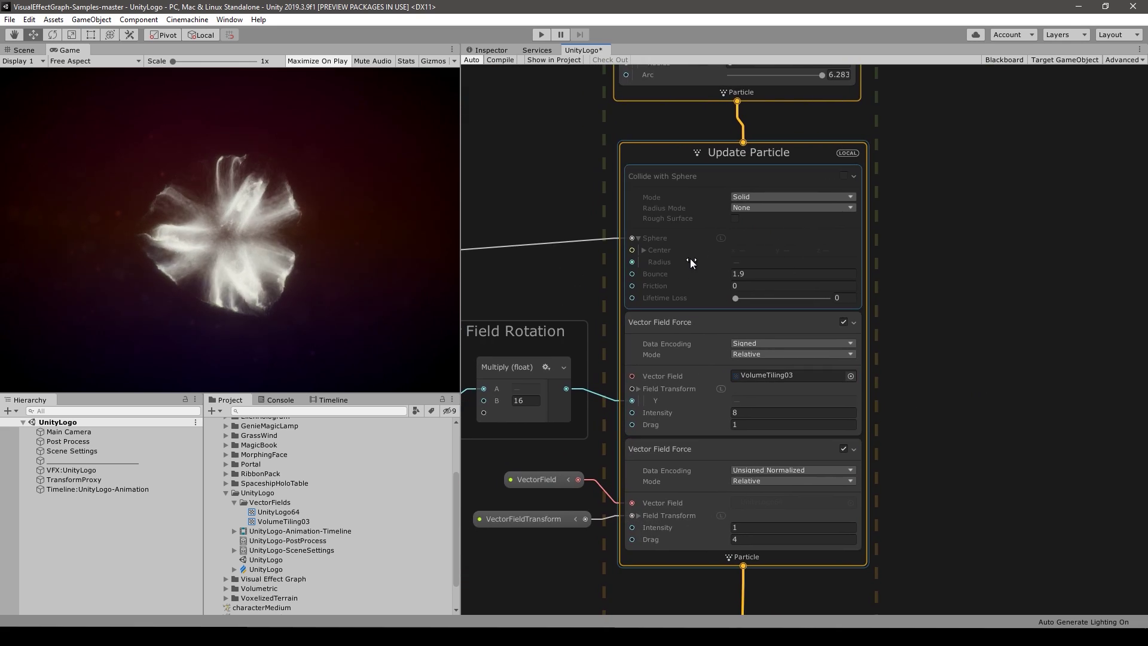
mouse_move(702, 385)
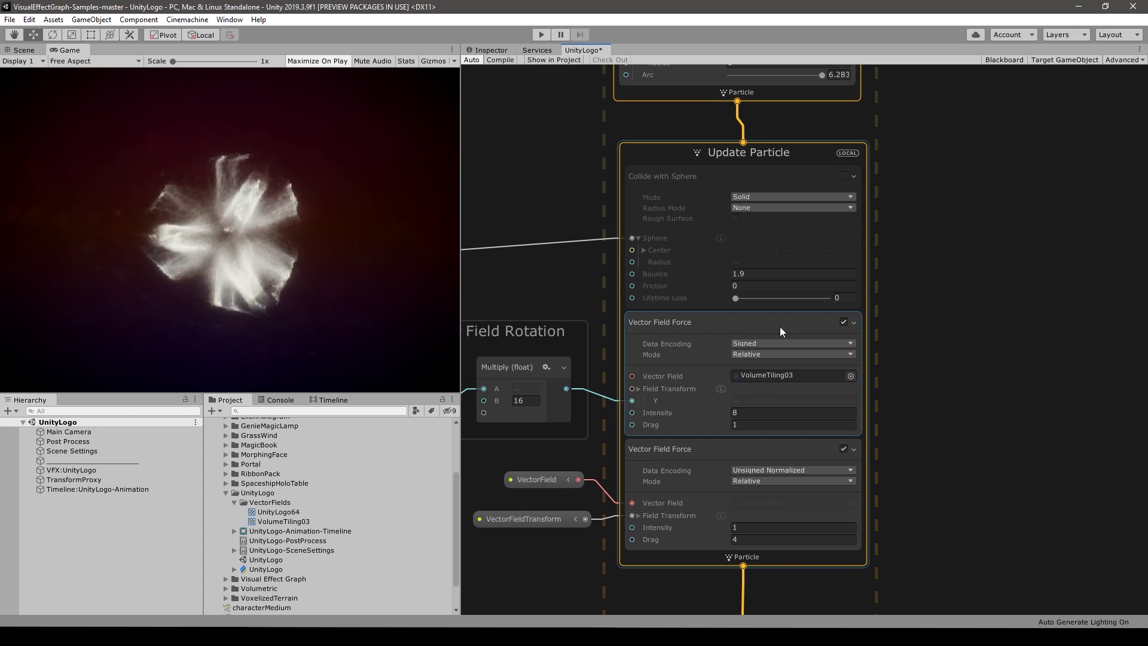
click(843, 323)
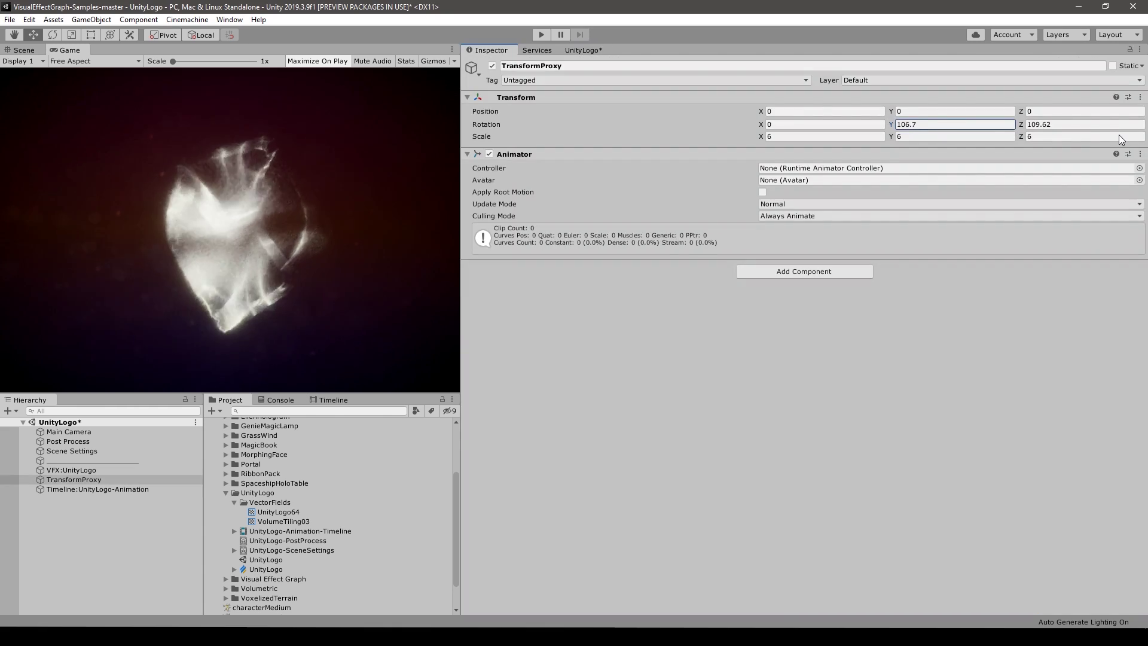
Try different rotation values on the TransformProxy object
text(-1)
drag(808, 126, 922, 125)
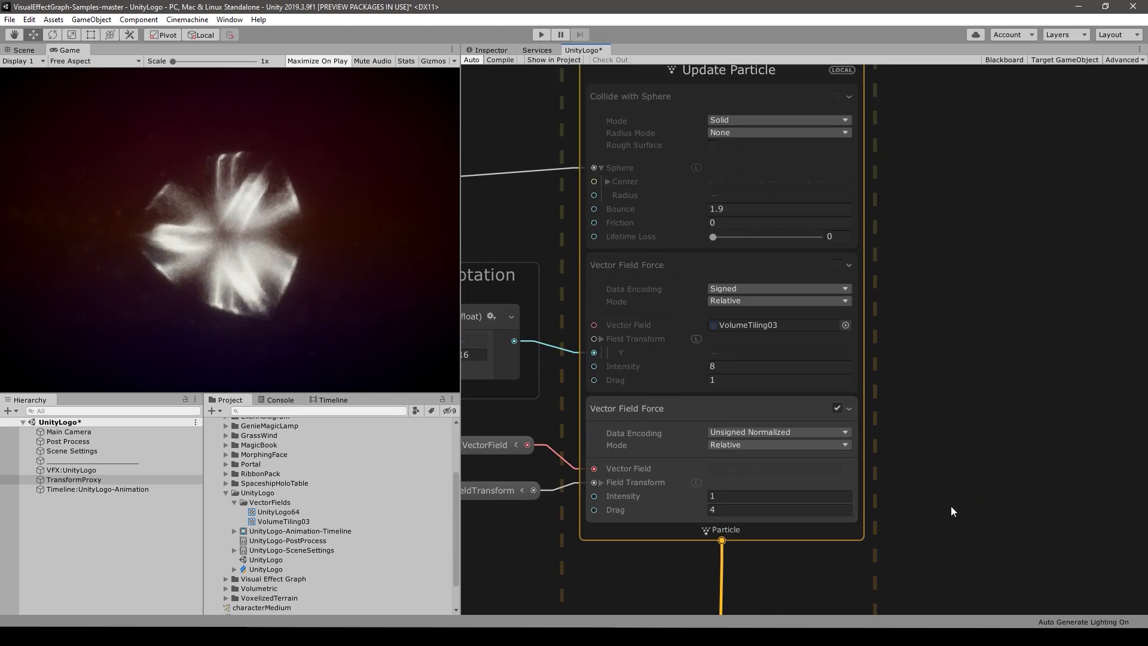
Show the Blackboard and examine the texture assigned to the VectorField property that feeds the remaining Vector Field Force block
middle_drag(951, 506, 975, 361)
click(677, 301)
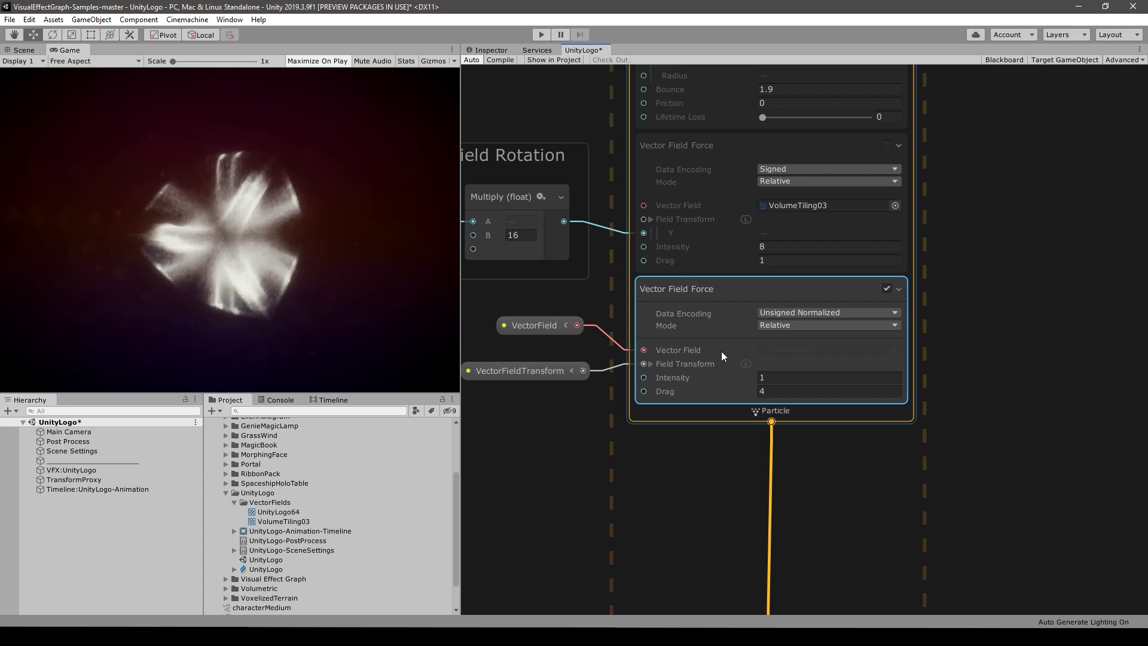
middle_drag(721, 350, 786, 331)
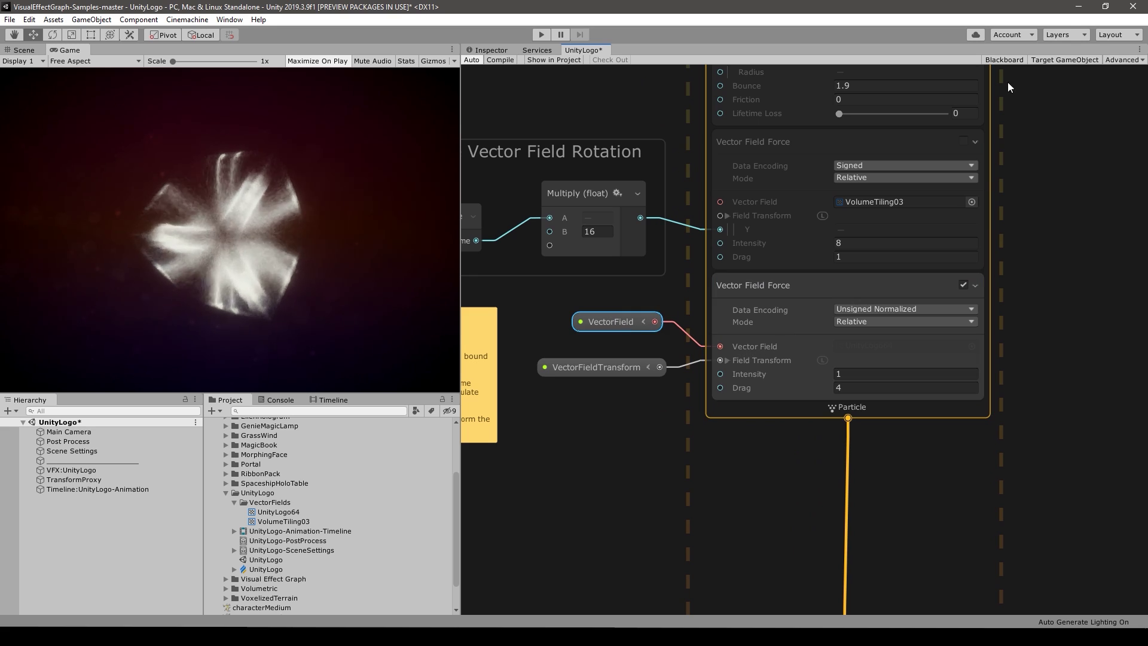
click(1011, 60)
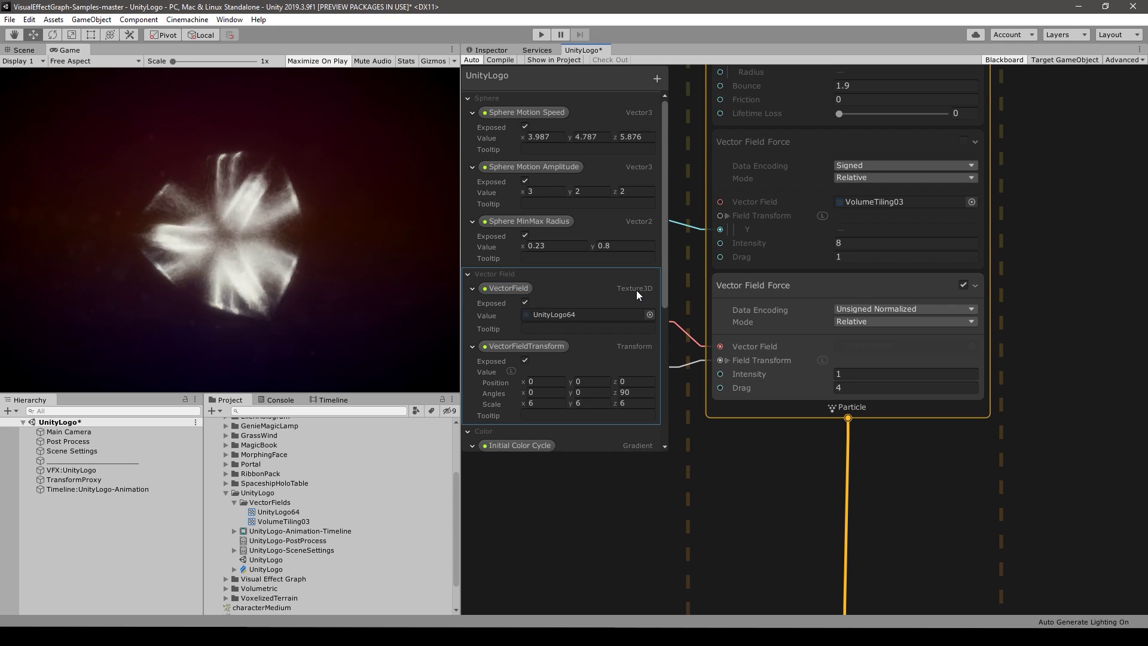
click(539, 318)
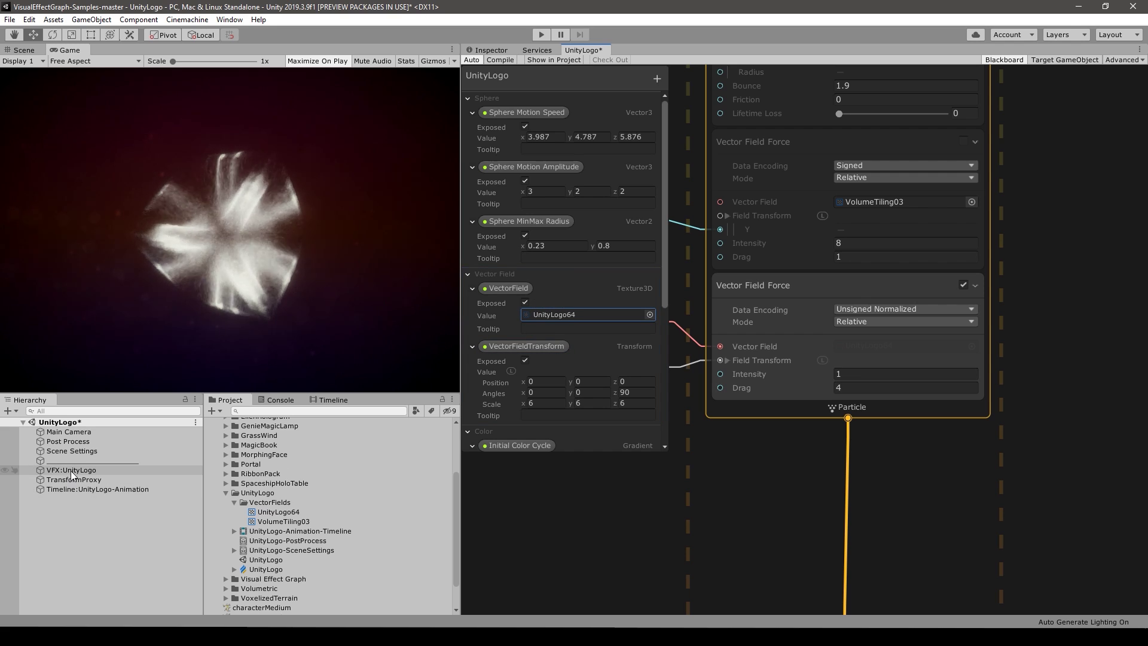
click(488, 48)
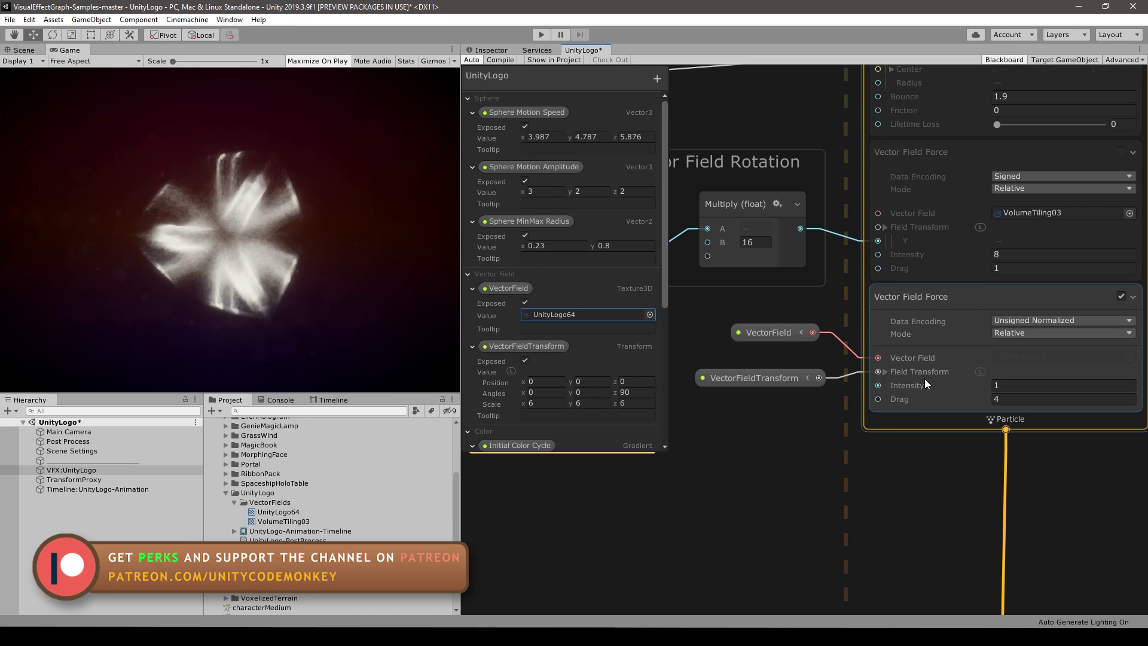
Expand the Field Transform of the enabled Vector Field Force block and disconnect VectorFieldTransform from it
click(884, 372)
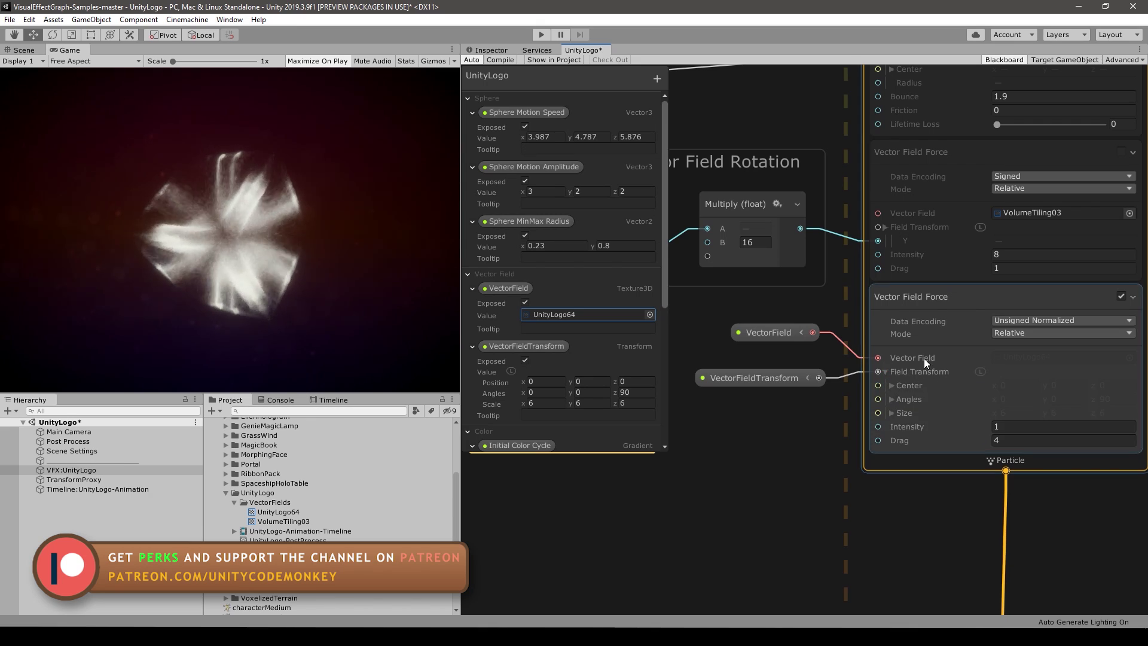
click(844, 379)
key(Delete)
middle_drag(812, 438, 710, 449)
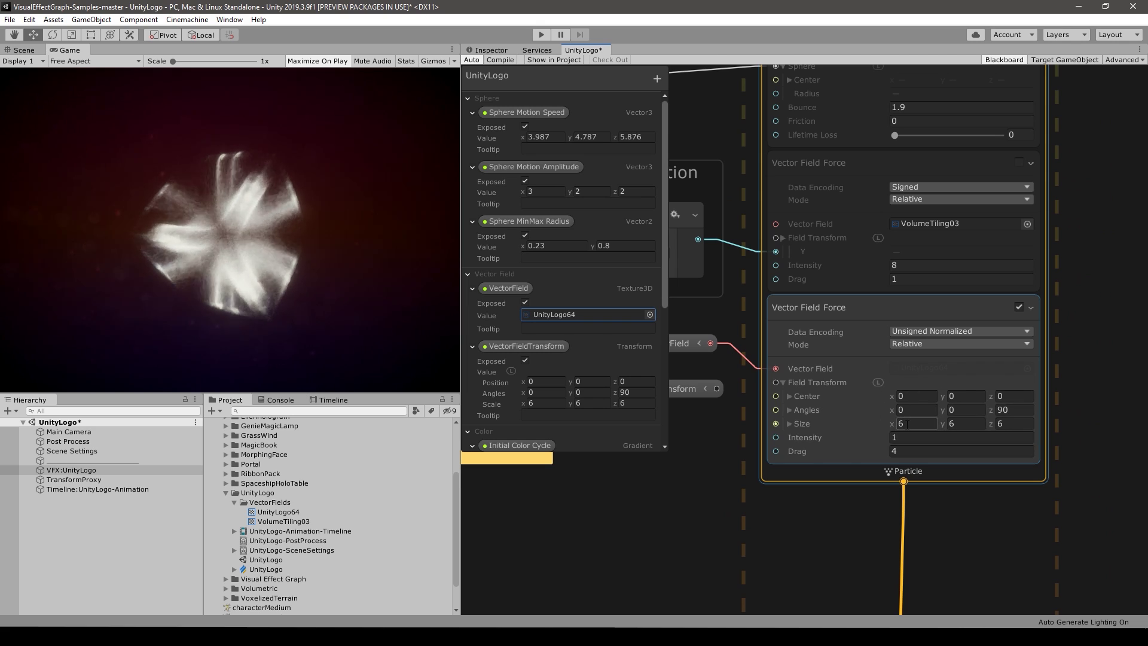
Set the Field Transform size of the enabled Vector Field Force block to 1, 1, 1
click(920, 424)
double_click(930, 419)
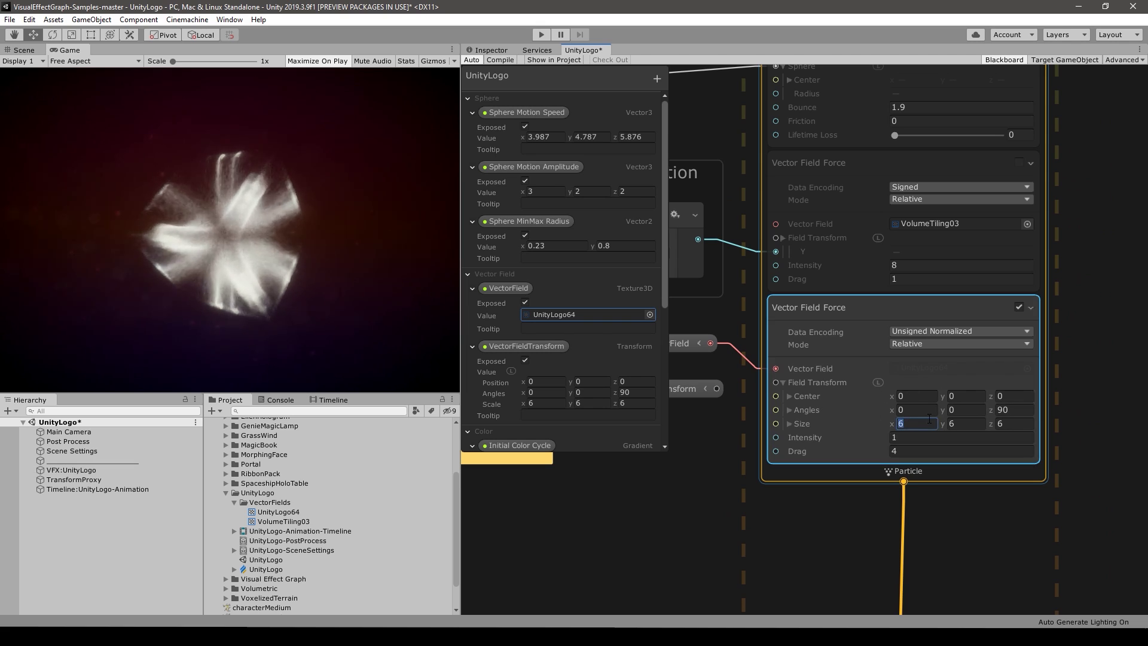
text(1)
key(Return)
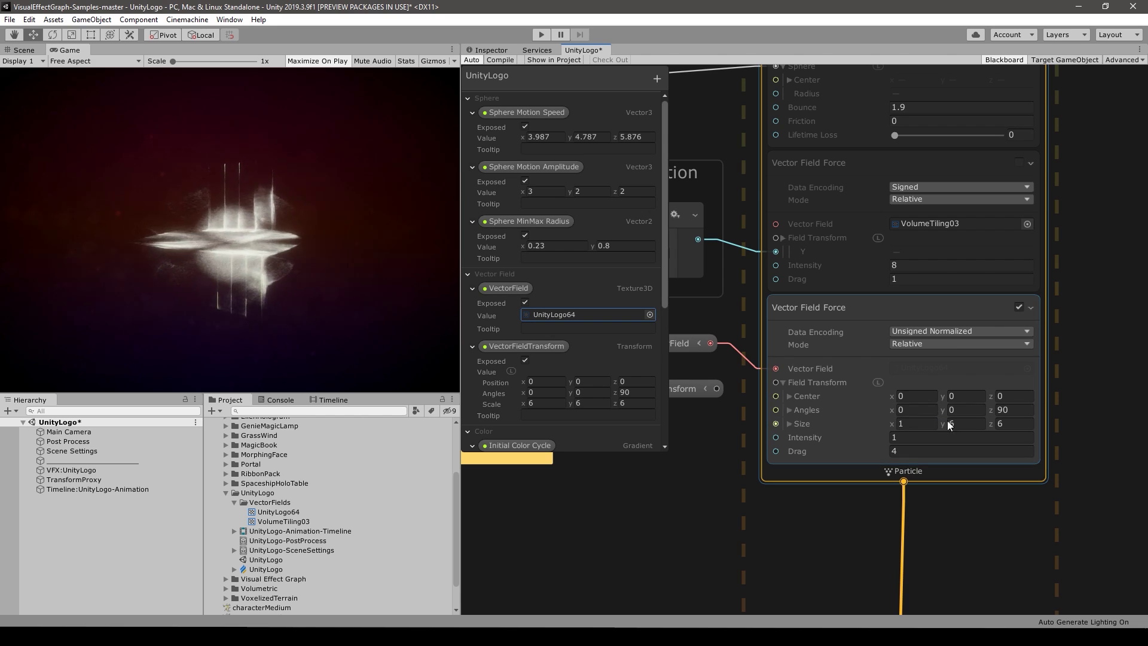
double_click(949, 424)
text(1)
key(Tab)
text(1)
key(Return)
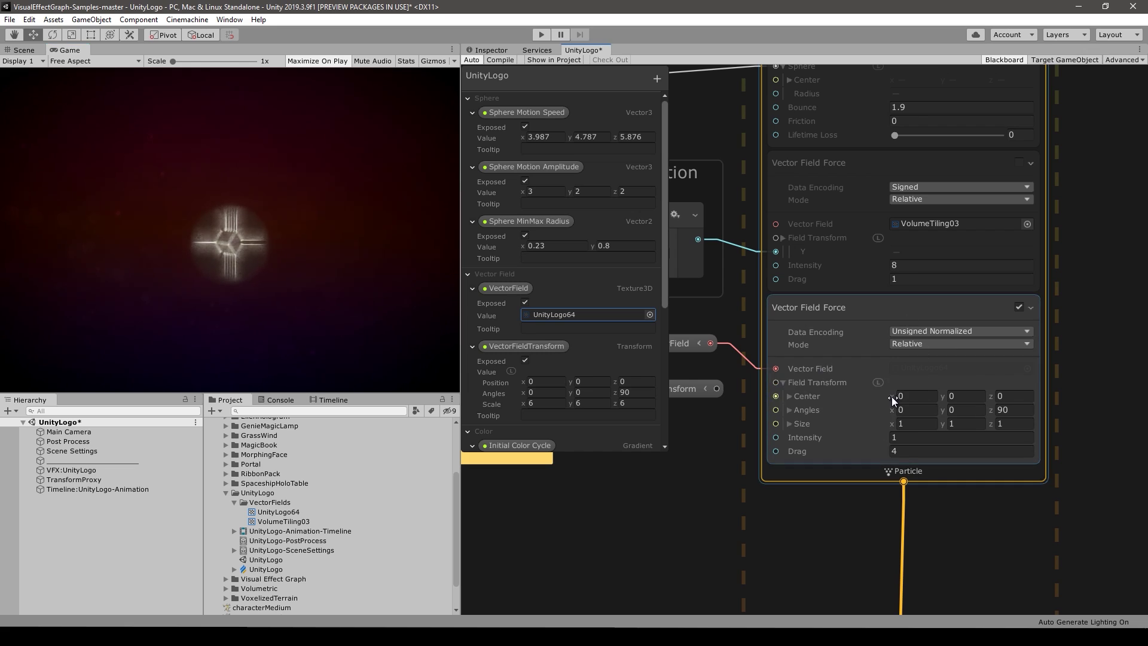
Try shifting the Field Transform center to 5.79 along X and also along Z, and cancel the shifts
drag(893, 401, 1010, 399)
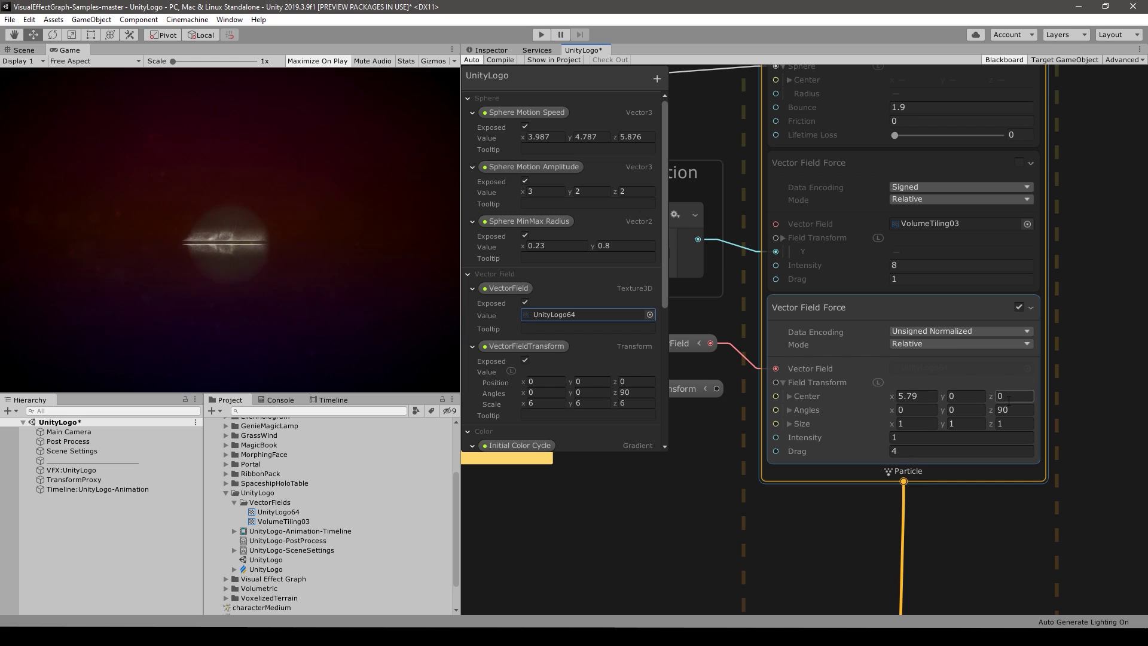
drag(987, 400, 1071, 409)
key(Escape)
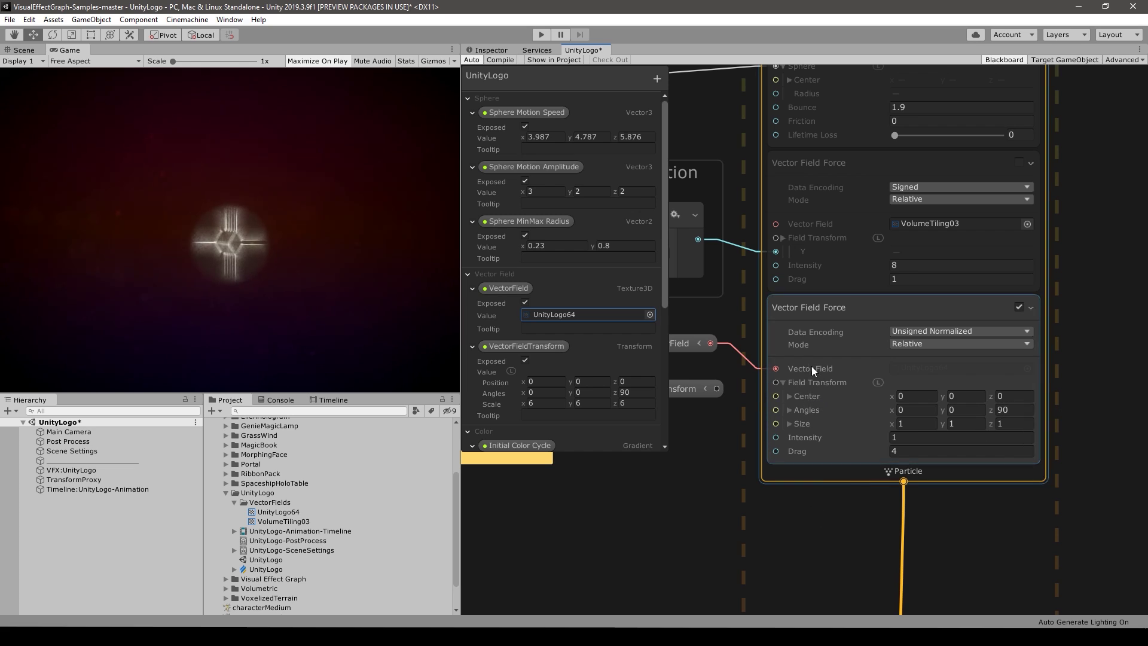
Reconnect VectorFieldTransform to the Field Transform input of the enabled Vector Field Force block
drag(719, 390, 777, 382)
middle_drag(709, 479, 777, 476)
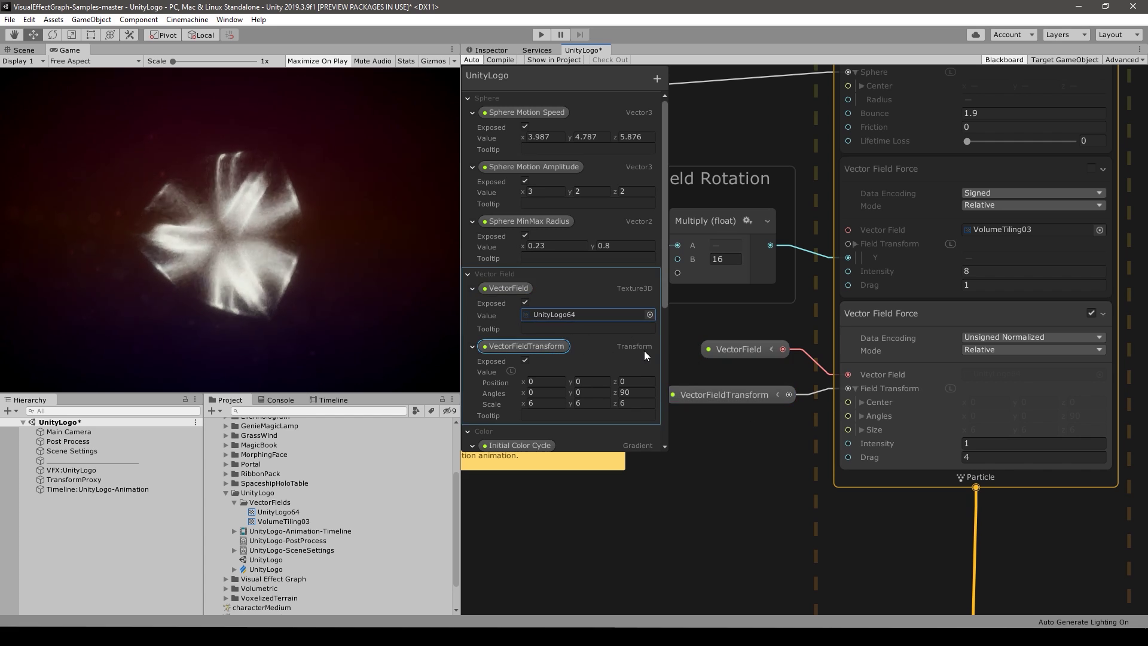
Inspect the VFX Property Binder of the VFX:UnityLogo object, checking the property and target of its VectorFieldTransform binding
click(60, 471)
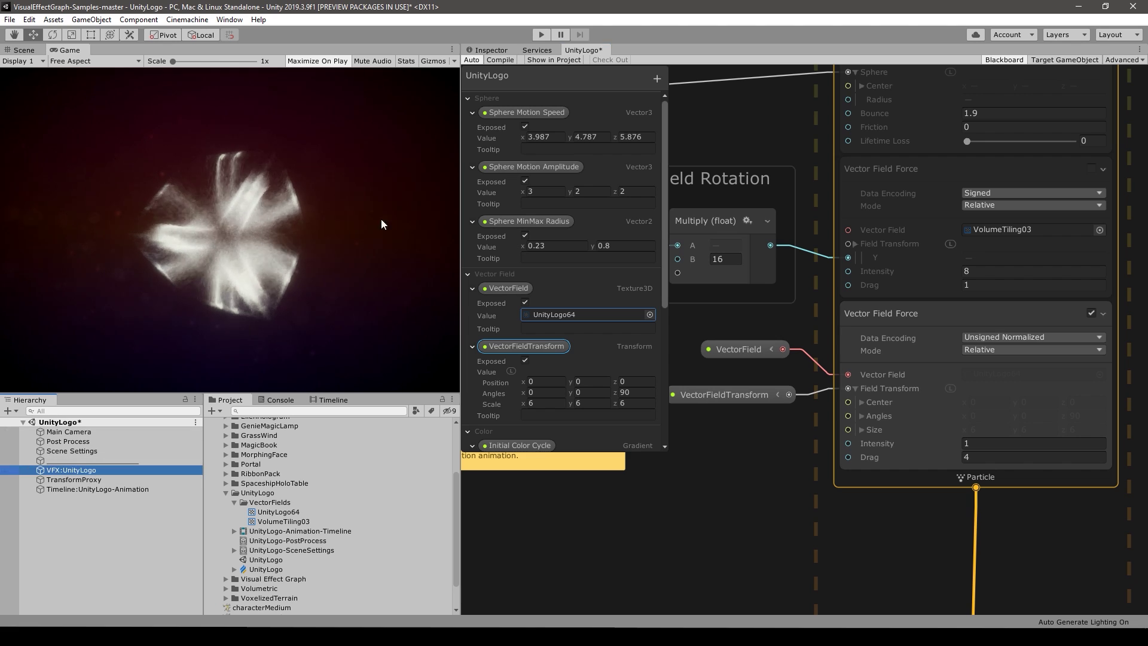
click(494, 51)
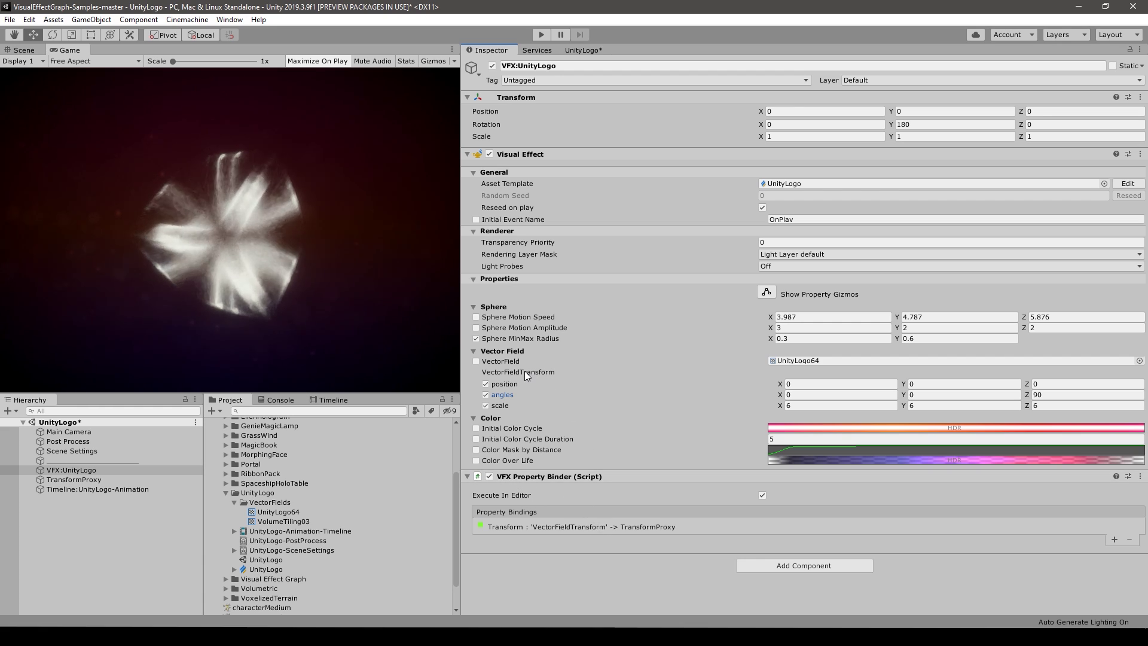
click(635, 528)
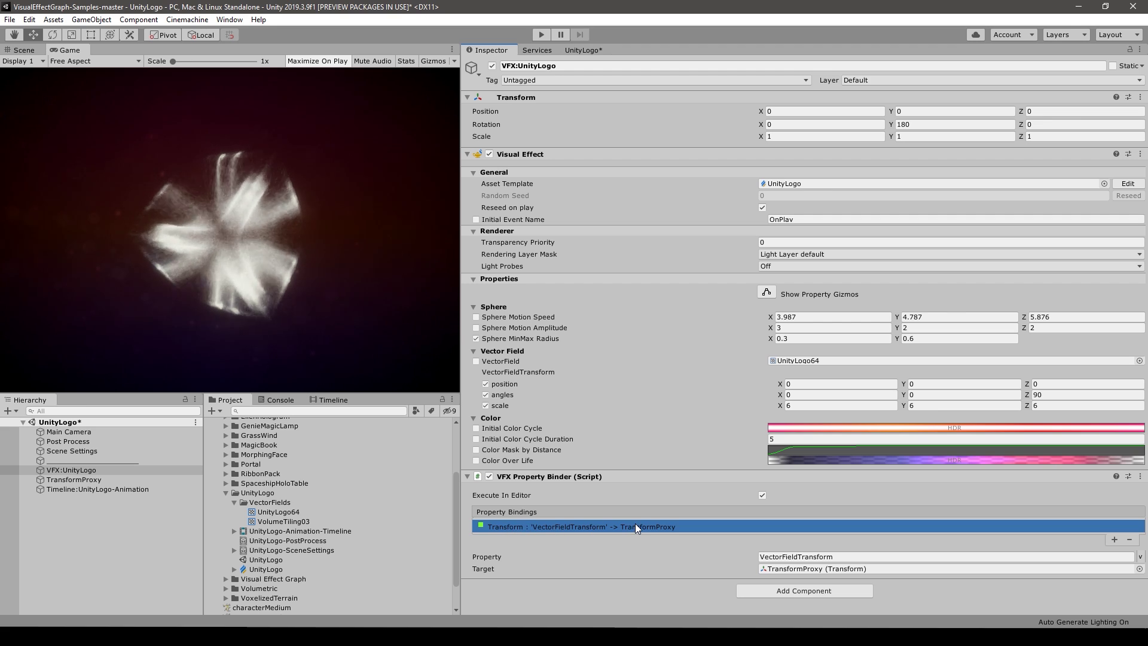
click(591, 552)
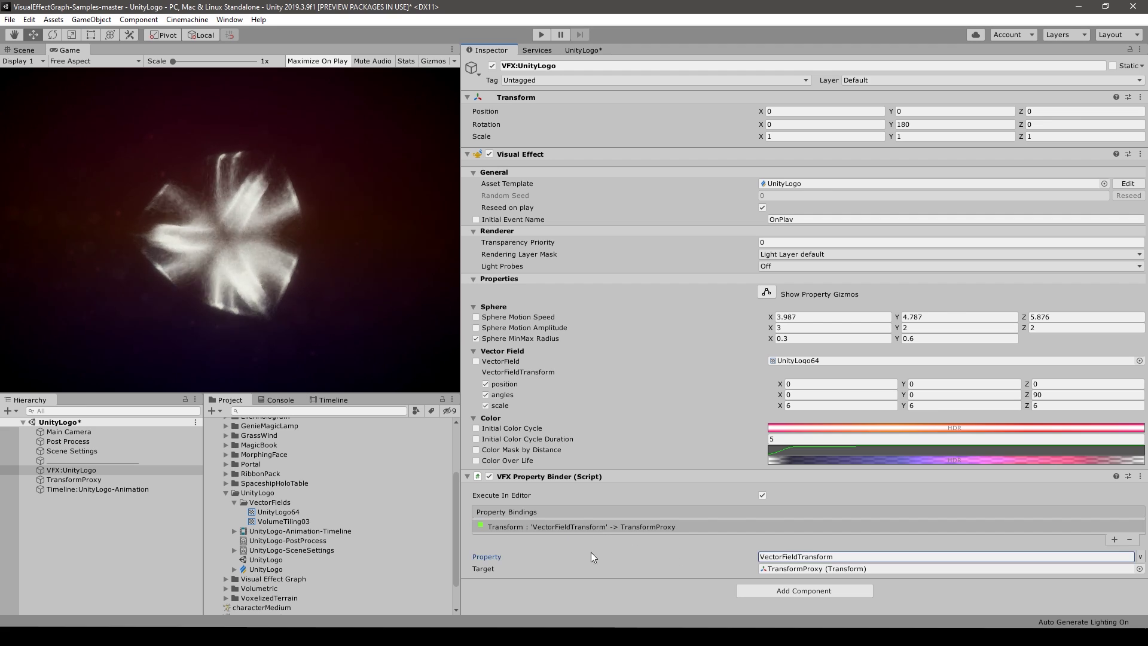
click(485, 568)
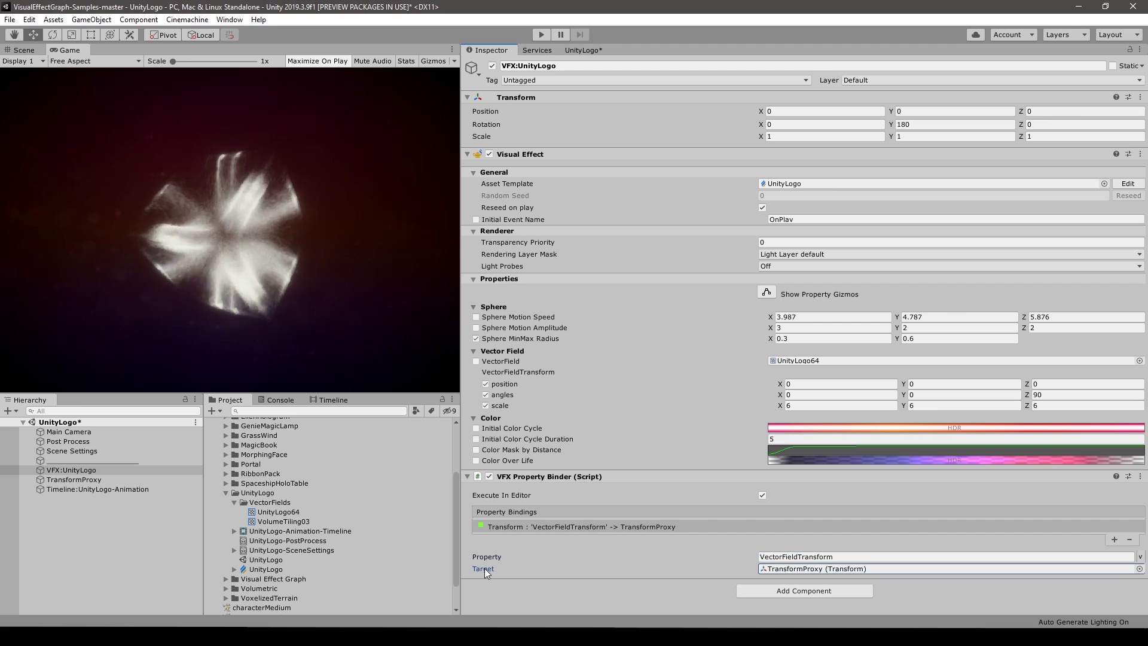
click(778, 569)
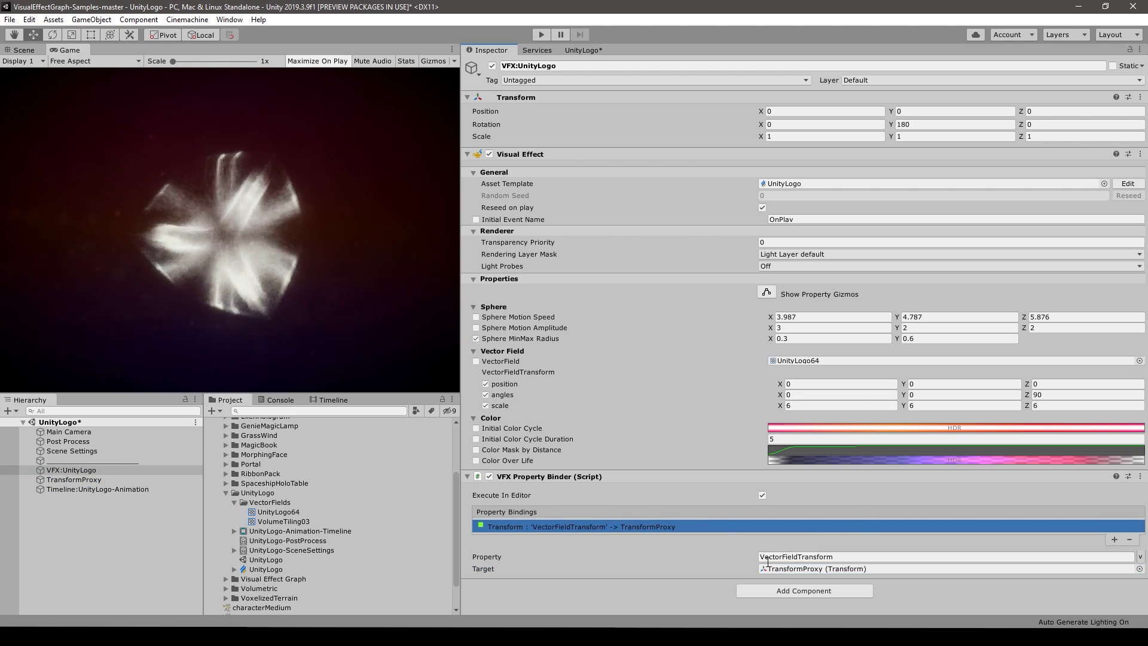
click(803, 568)
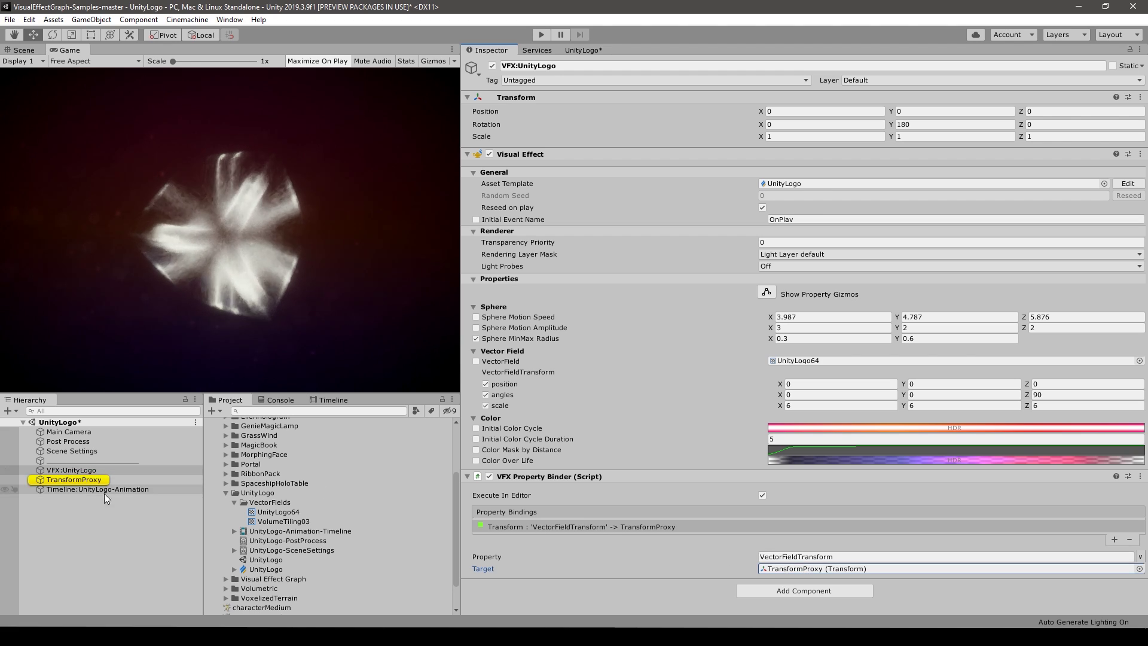
Select TransformProxy and move it in the Scene view, shifting it to about 0.38 on Y
click(94, 479)
click(20, 51)
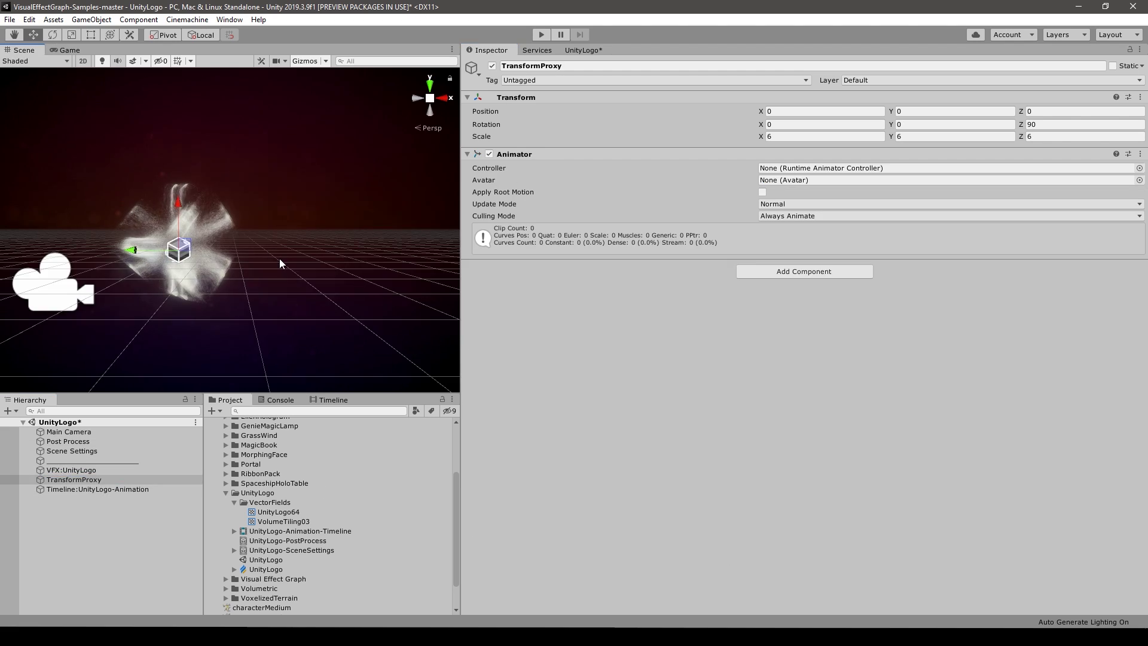
middle_drag(217, 220, 266, 231)
drag(224, 221, 232, 258)
middle_drag(233, 259, 317, 262)
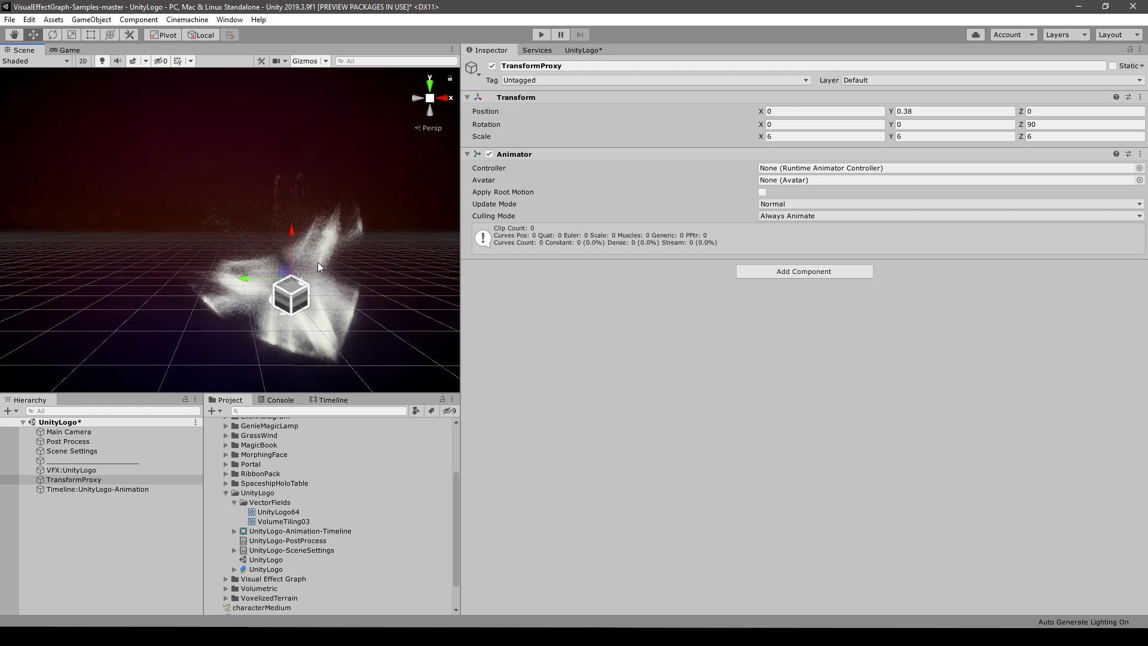
drag(317, 262, 291, 287)
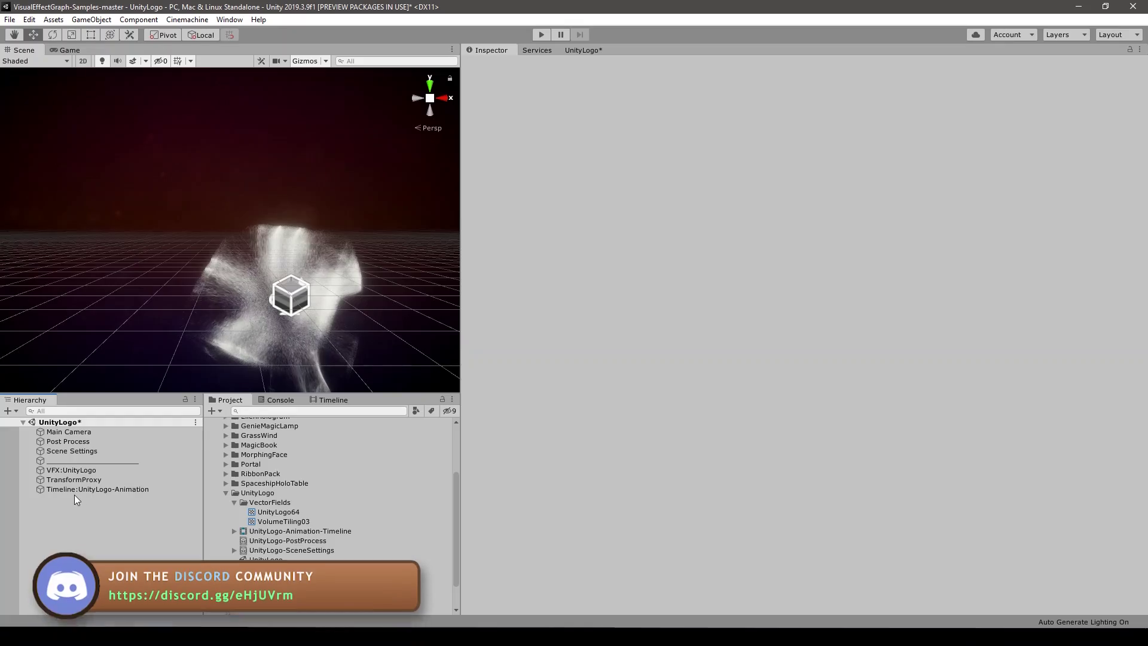
Show the timeline of Timeline:UnityLogo-Animation with more room and scrub through the TransformProxy rotation animation
click(73, 489)
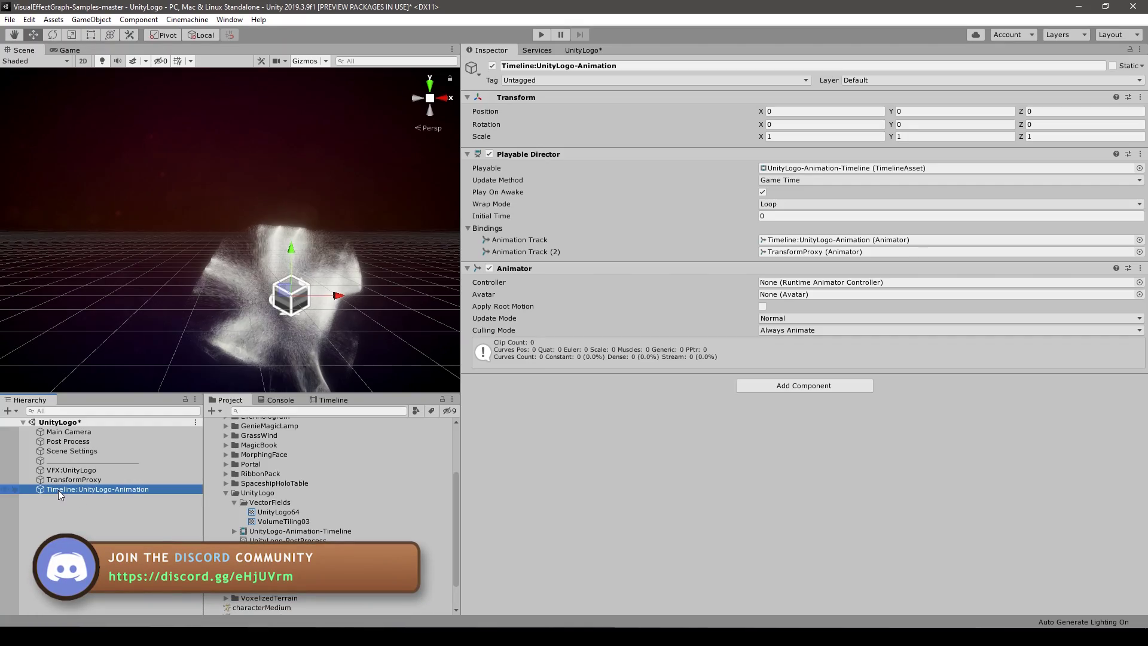
click(342, 400)
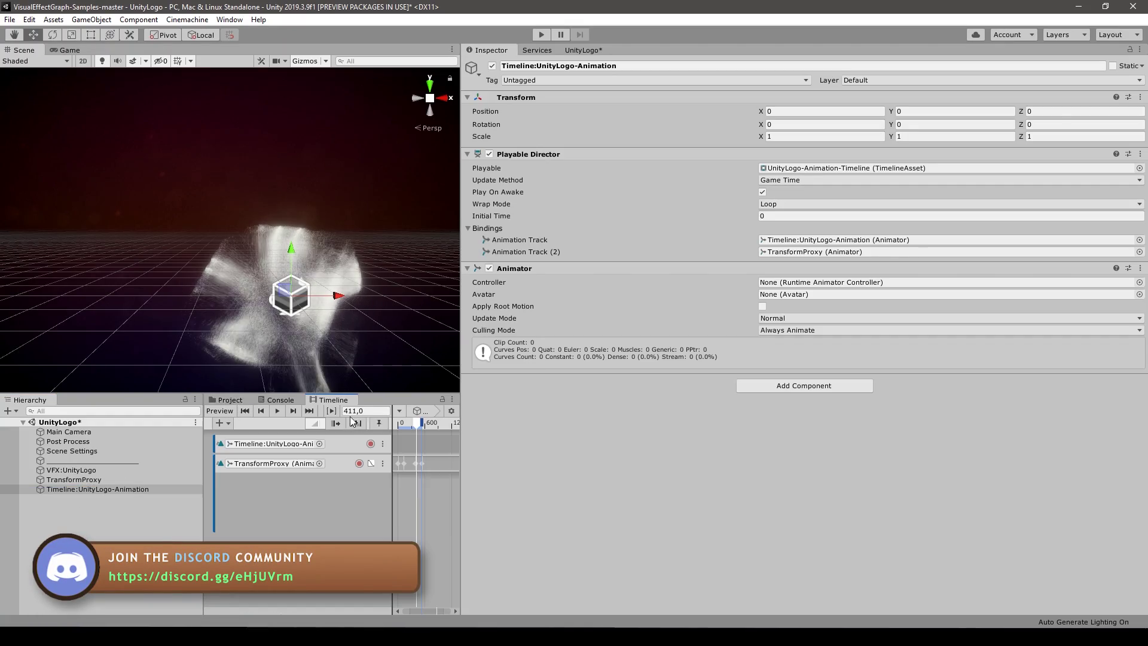
drag(462, 473, 915, 460)
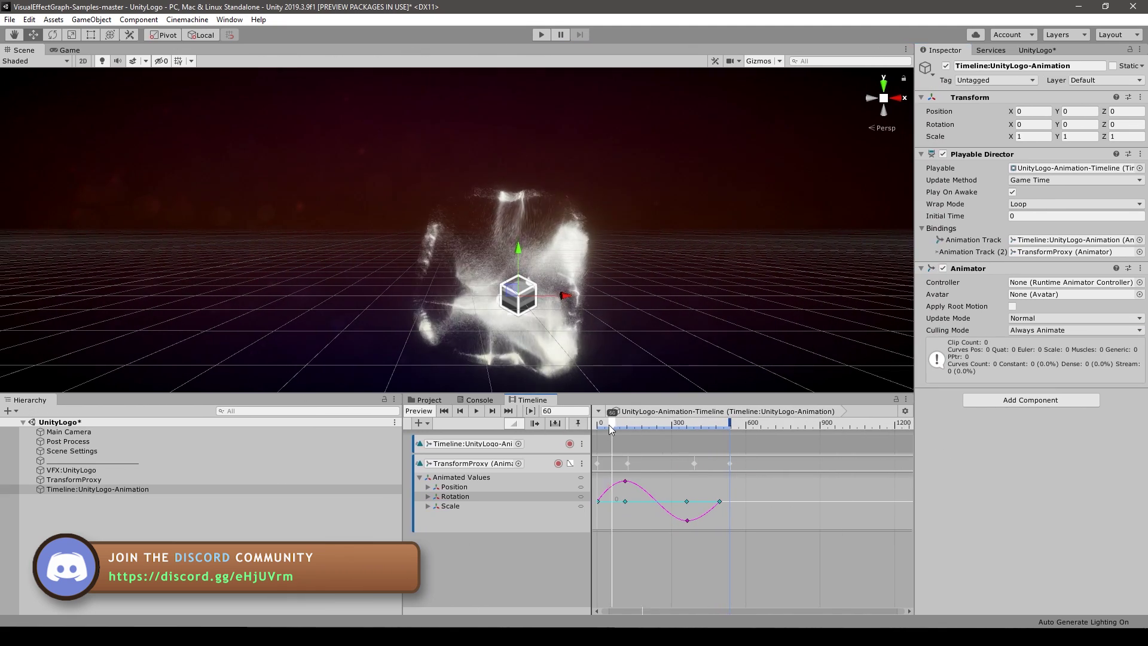
drag(612, 425, 716, 431)
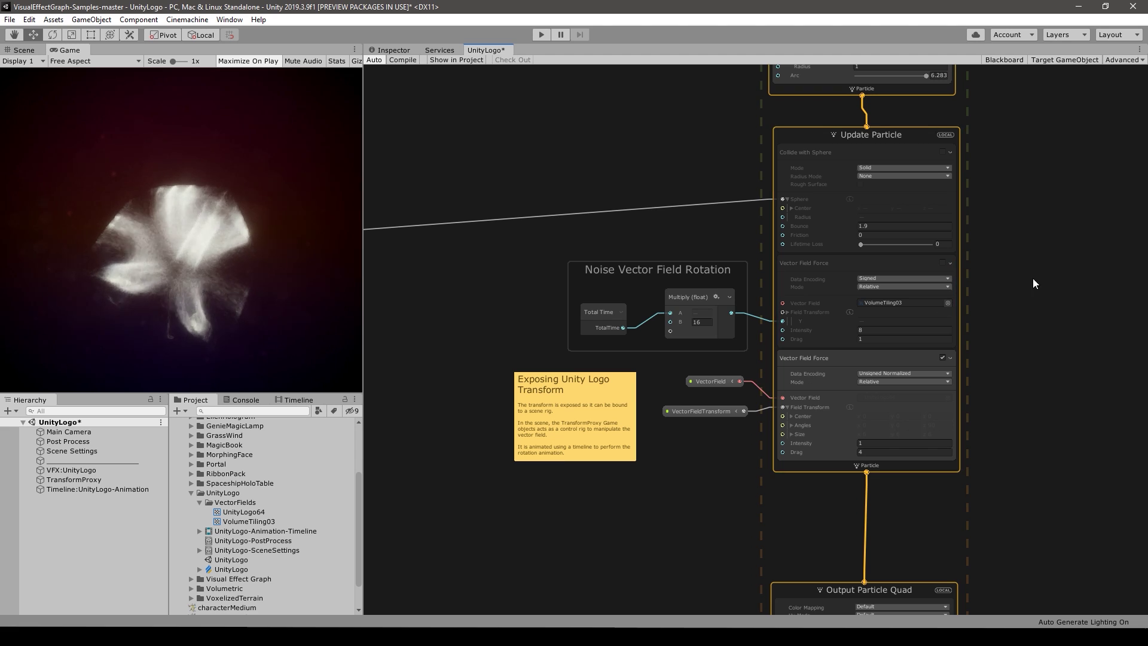
Disable the Vector Field Force fed by VectorField and enable the one using VolumeTiling03
middle_drag(943, 280, 904, 321)
scroll(903, 335, up, 2)
click(737, 335)
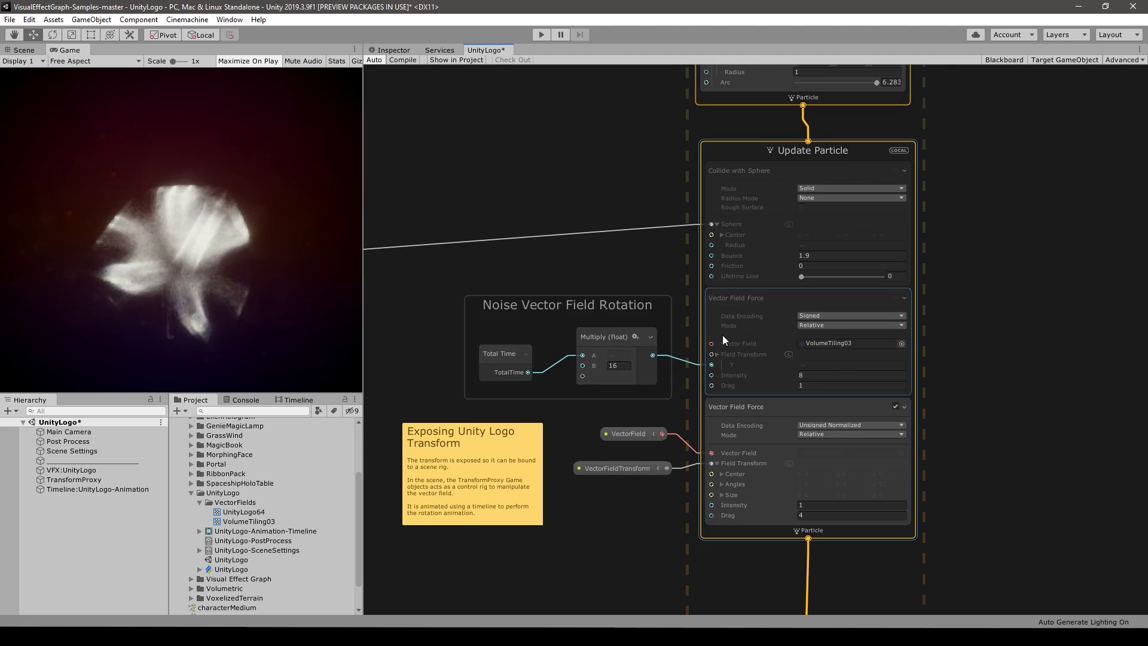
scroll(909, 451, up, 2)
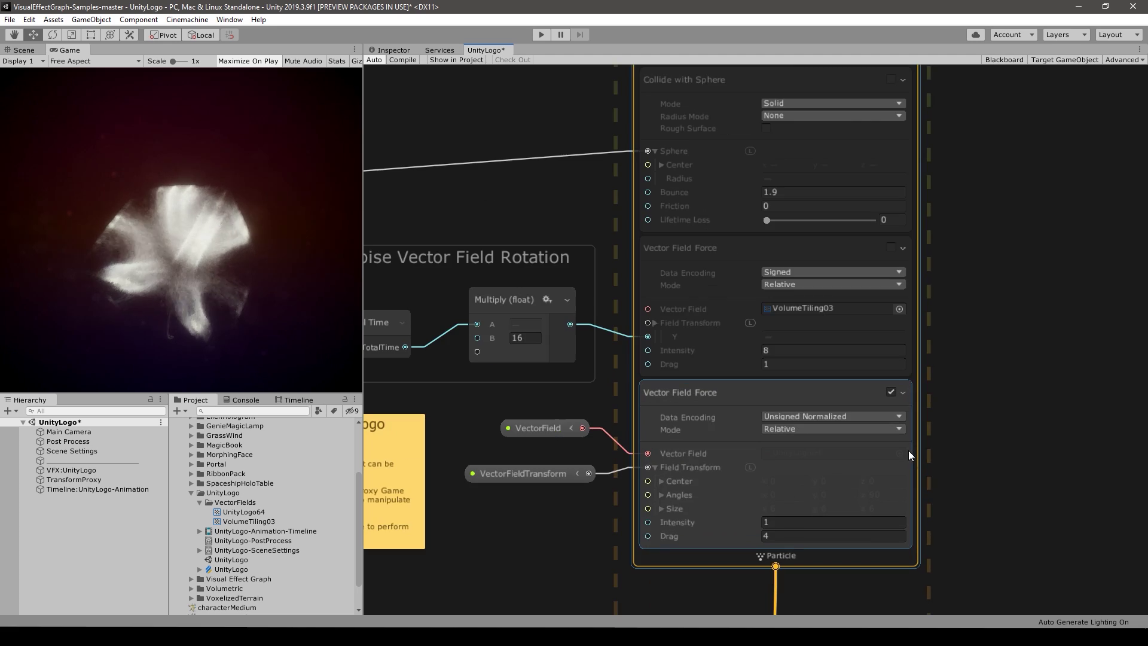
click(780, 401)
click(891, 391)
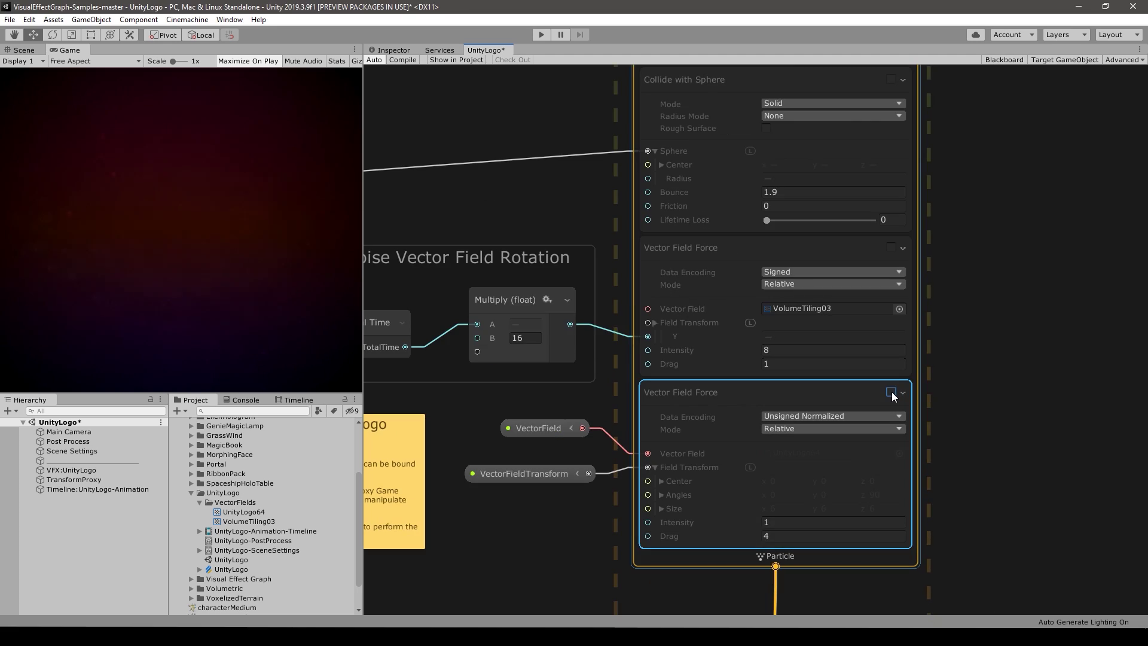
click(891, 247)
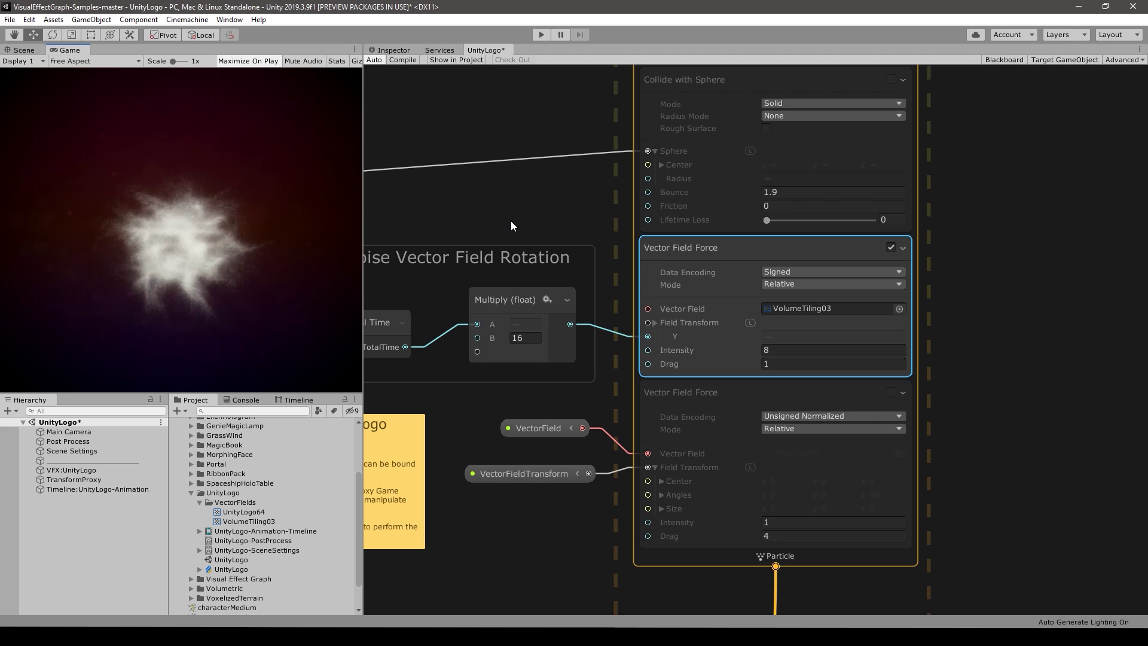
Examine the Noise Vector Field Rotation nodes and expand the Field Transform of the VolumeTiling03 Vector Field Force
middle_drag(511, 221, 687, 229)
drag(680, 249, 798, 400)
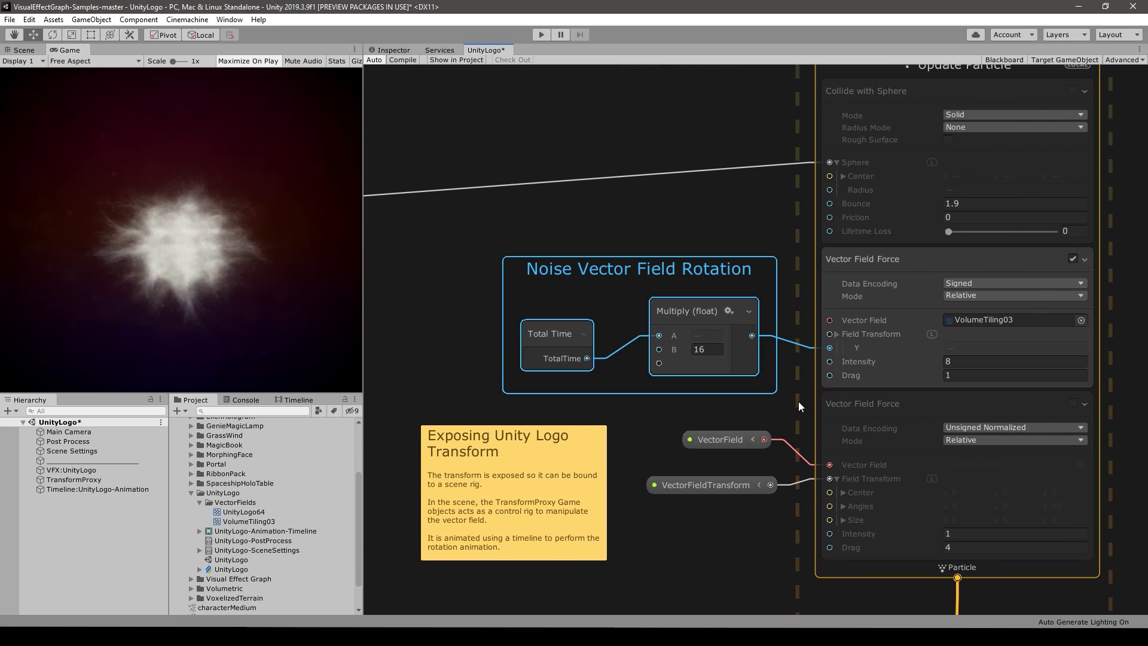
click(780, 395)
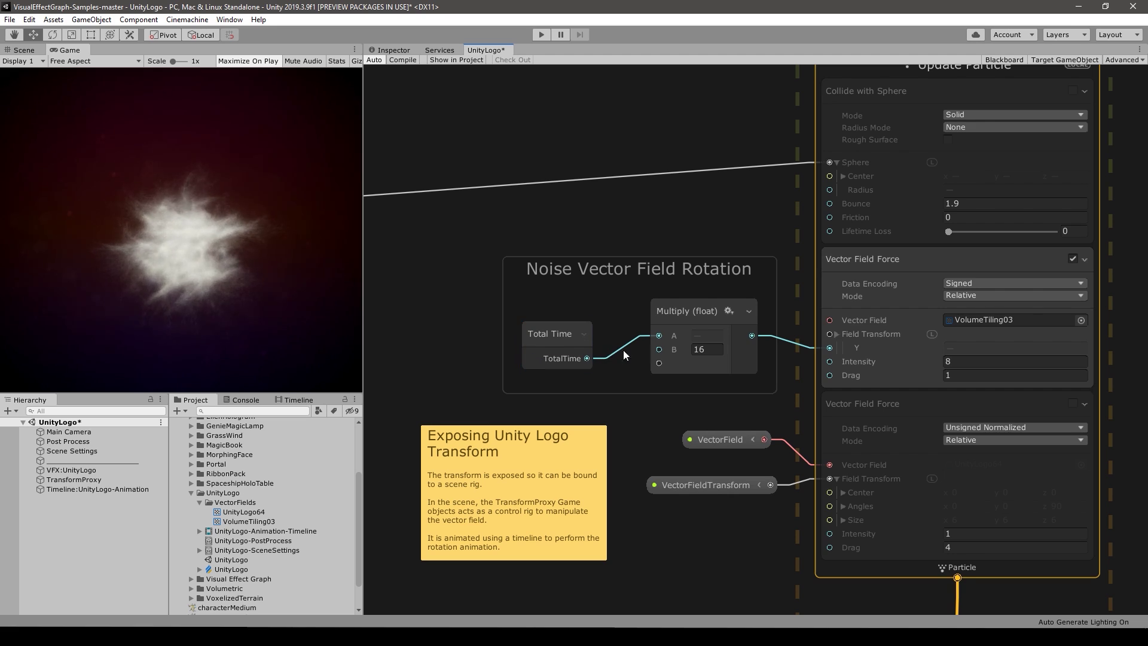
click(709, 350)
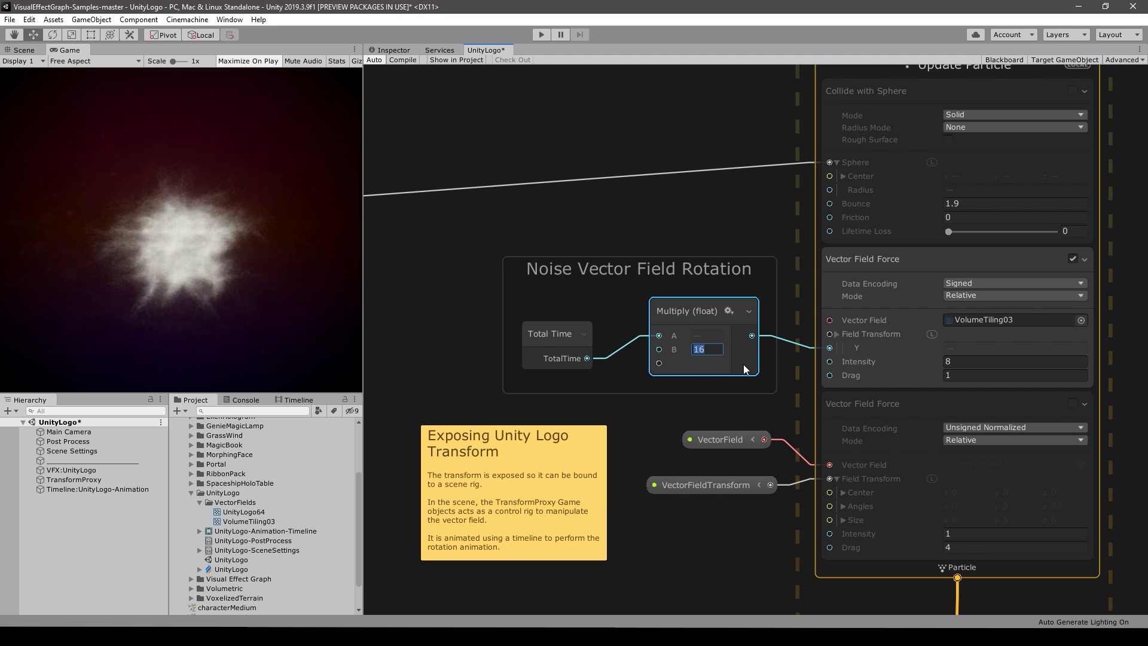
click(836, 332)
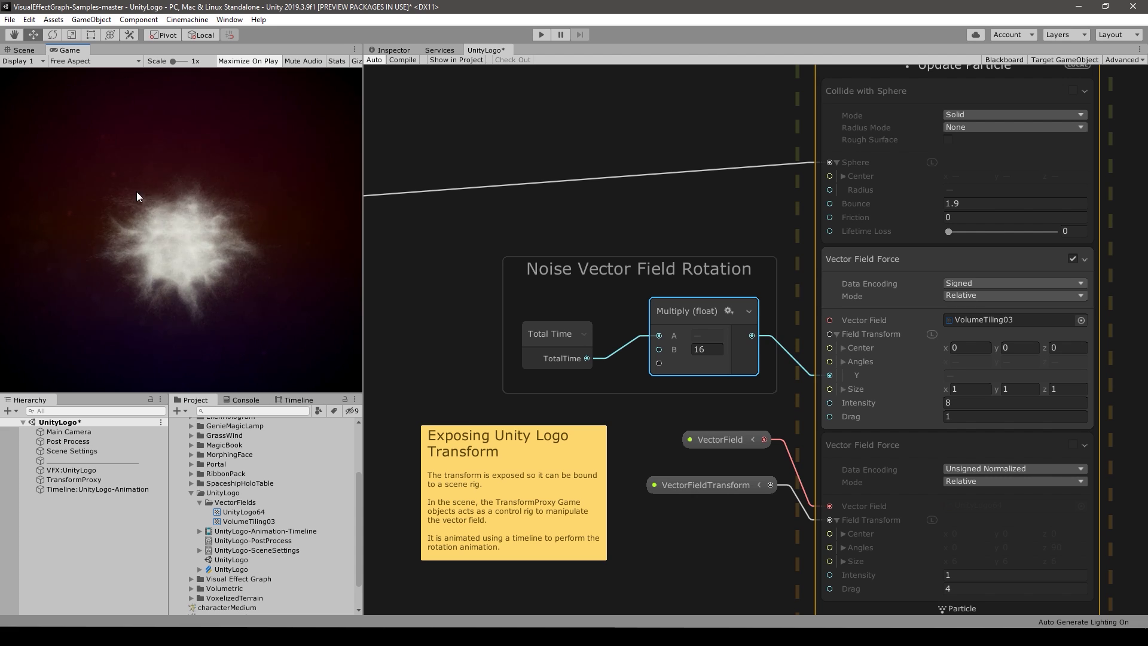
View the particles from above in the Scene view and set B of the noise rotation's Multiply node to 30
click(24, 50)
right_drag(285, 232, 257, 264)
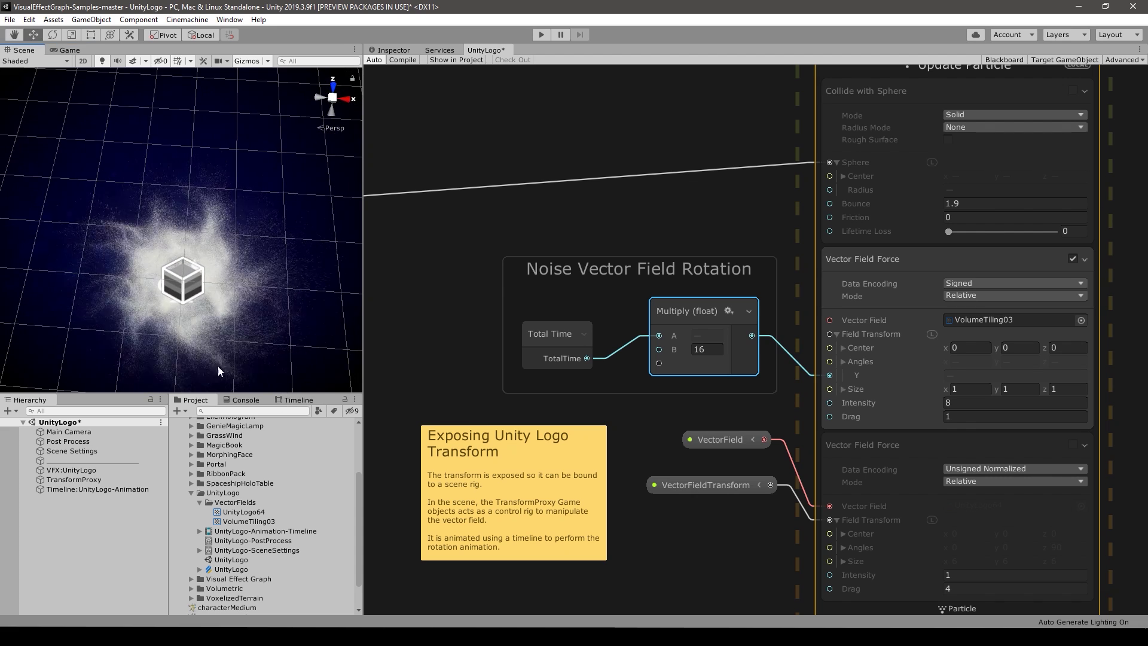
click(698, 350)
text(30)
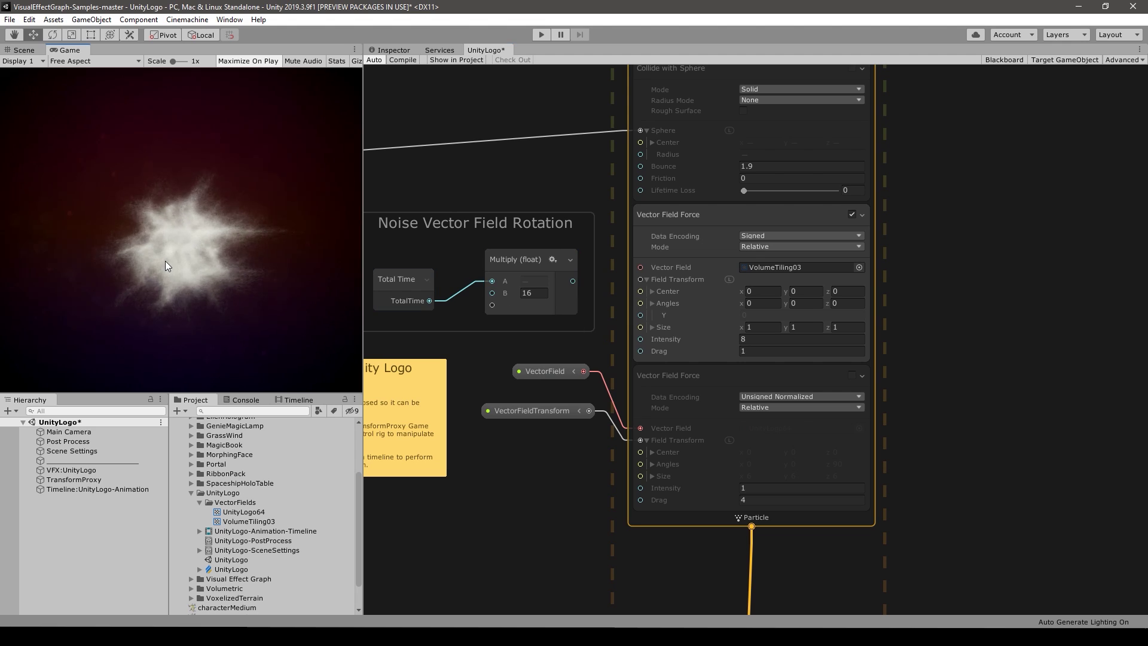
Connect the noise rotation's Multiply output to the Field Transform's Y angle and have both Vector Field Force blocks enabled
drag(572, 282, 641, 315)
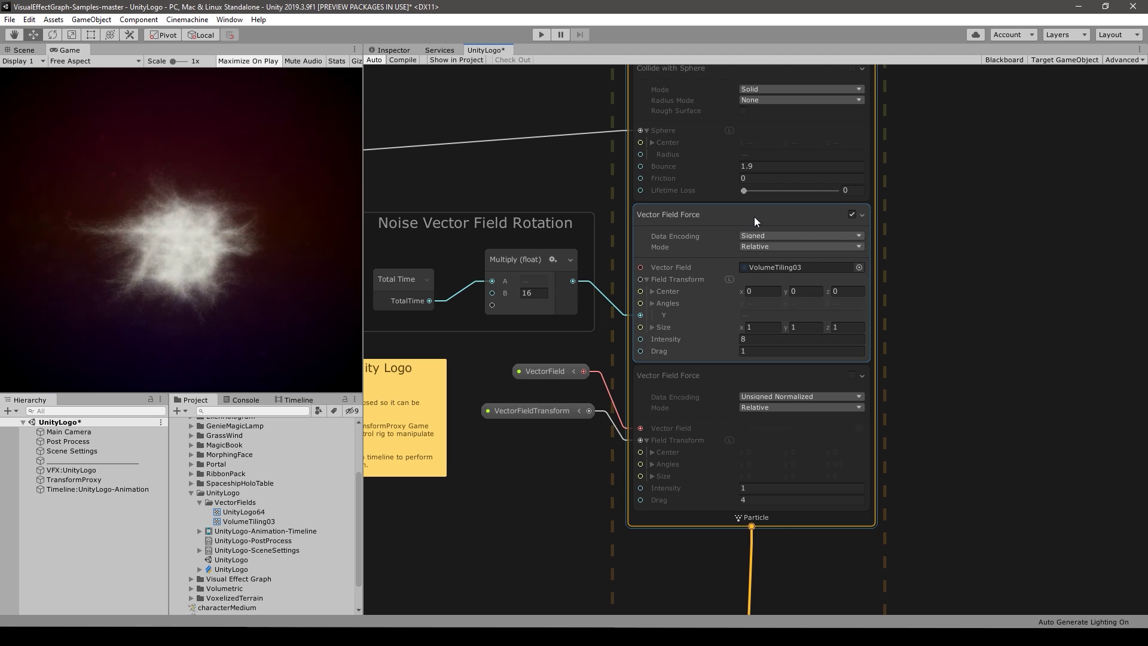
click(683, 378)
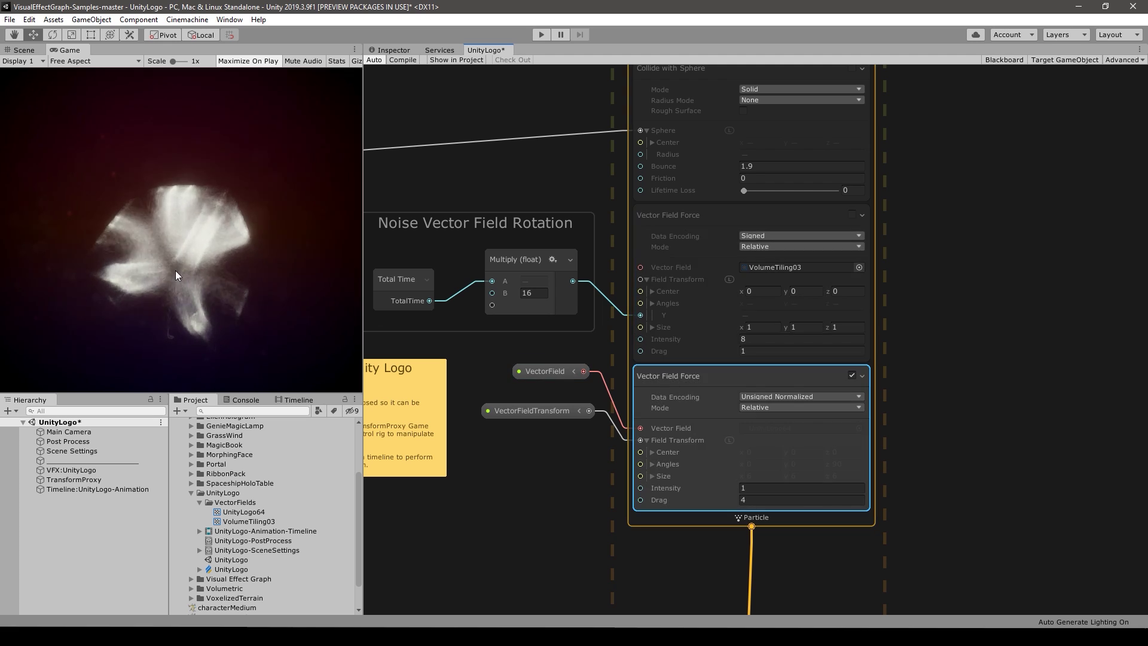
click(853, 215)
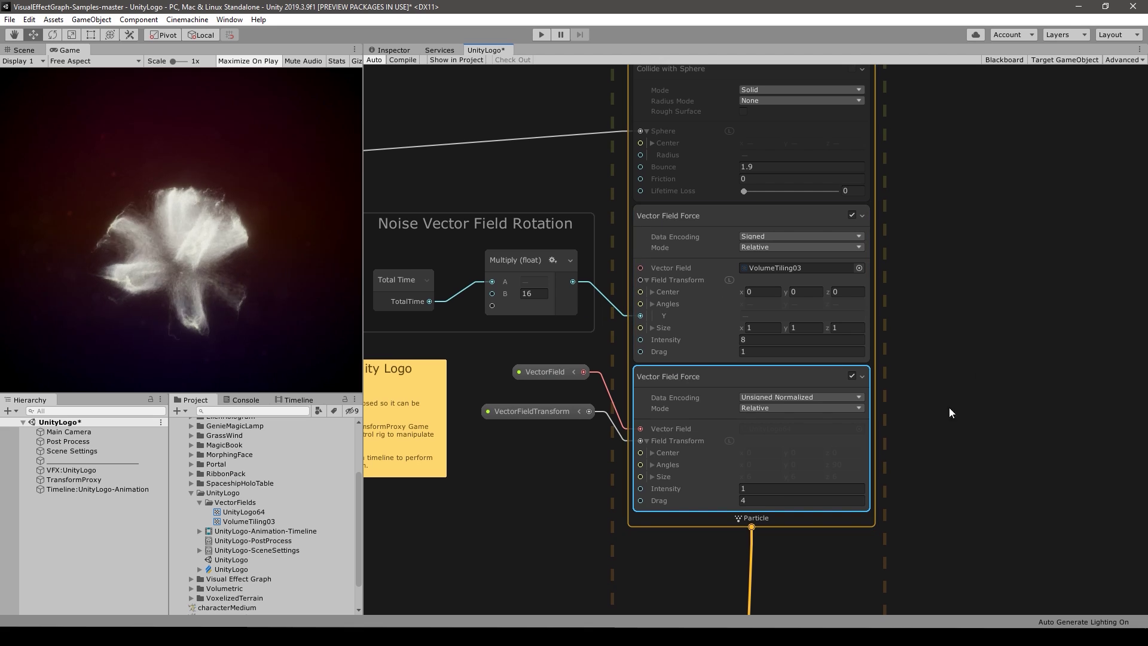
Examine the Orient, Set Scale and Blend Color over Life blocks of Output Particle Quad and the Size over Velocity nodes
middle_drag(945, 477, 871, 238)
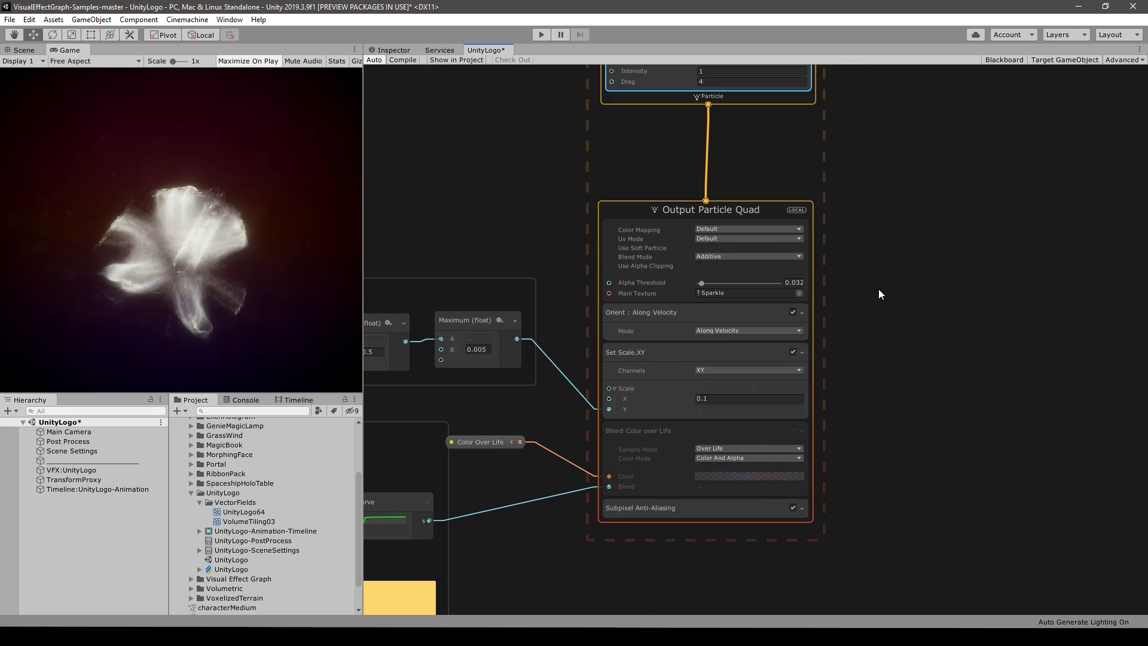
click(642, 315)
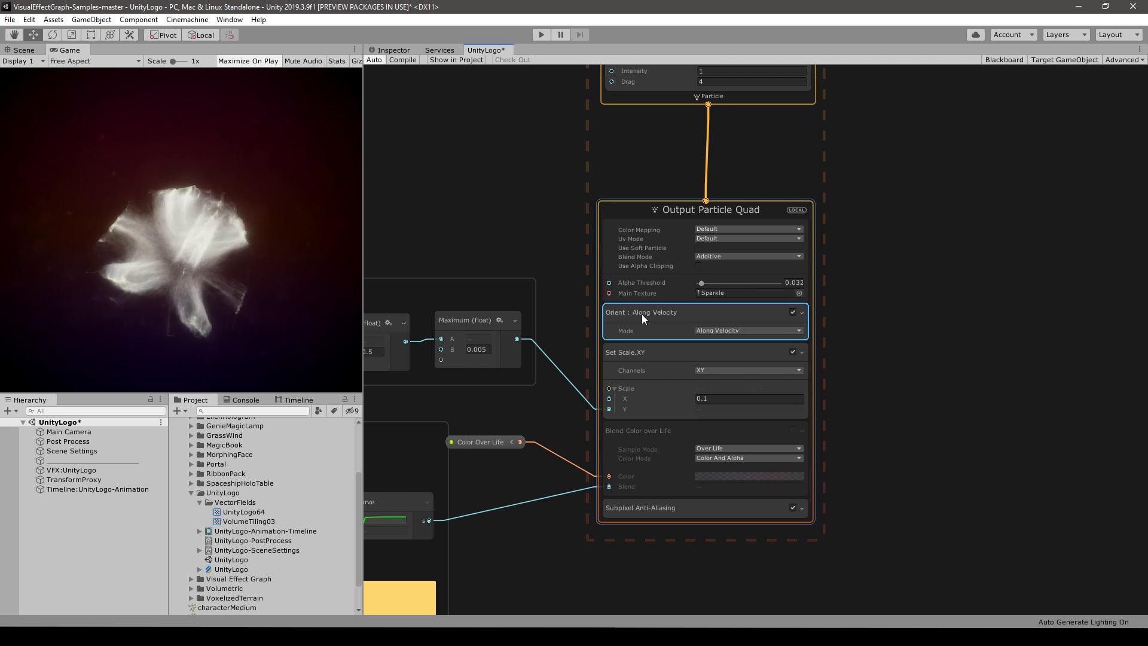
middle_drag(638, 307, 866, 336)
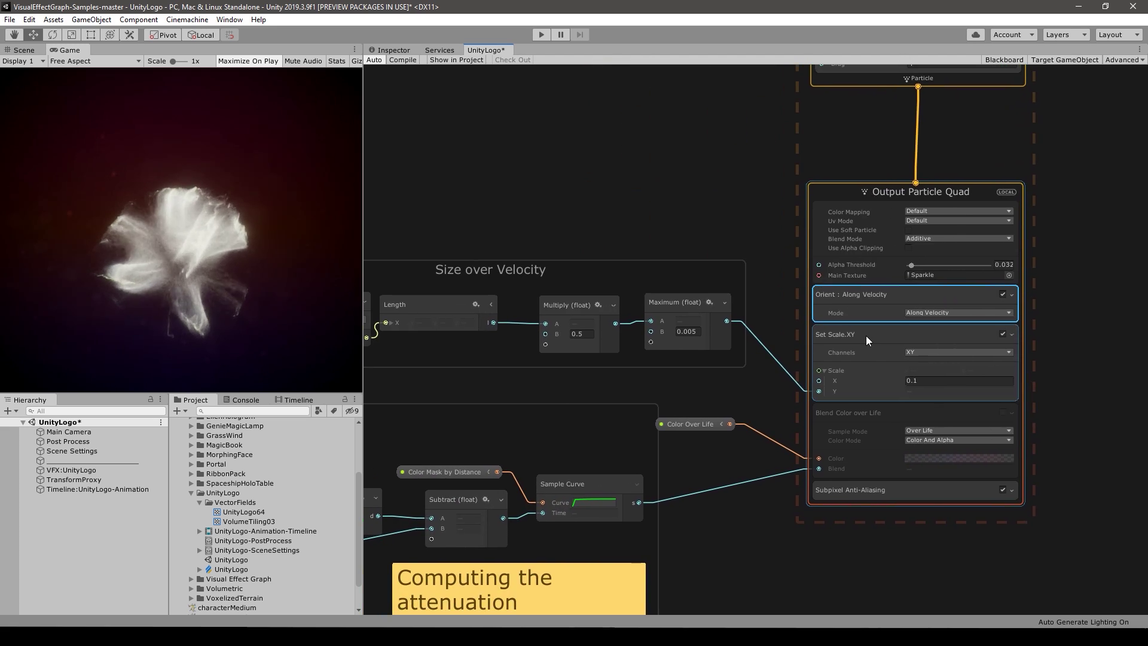
click(466, 305)
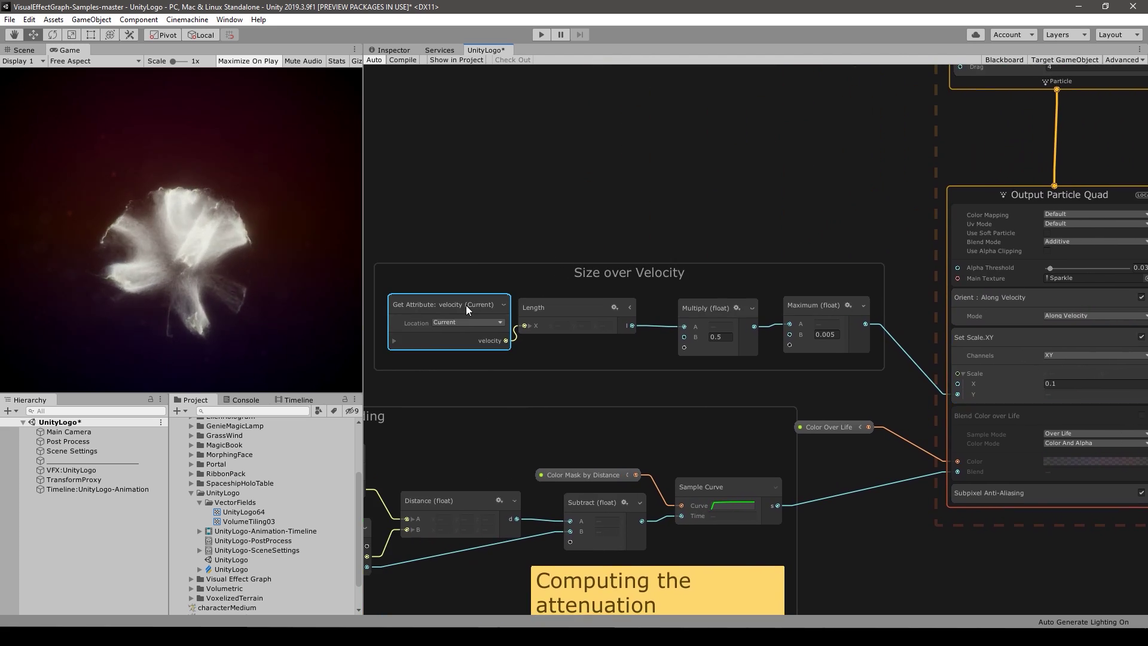
middle_drag(837, 279, 696, 207)
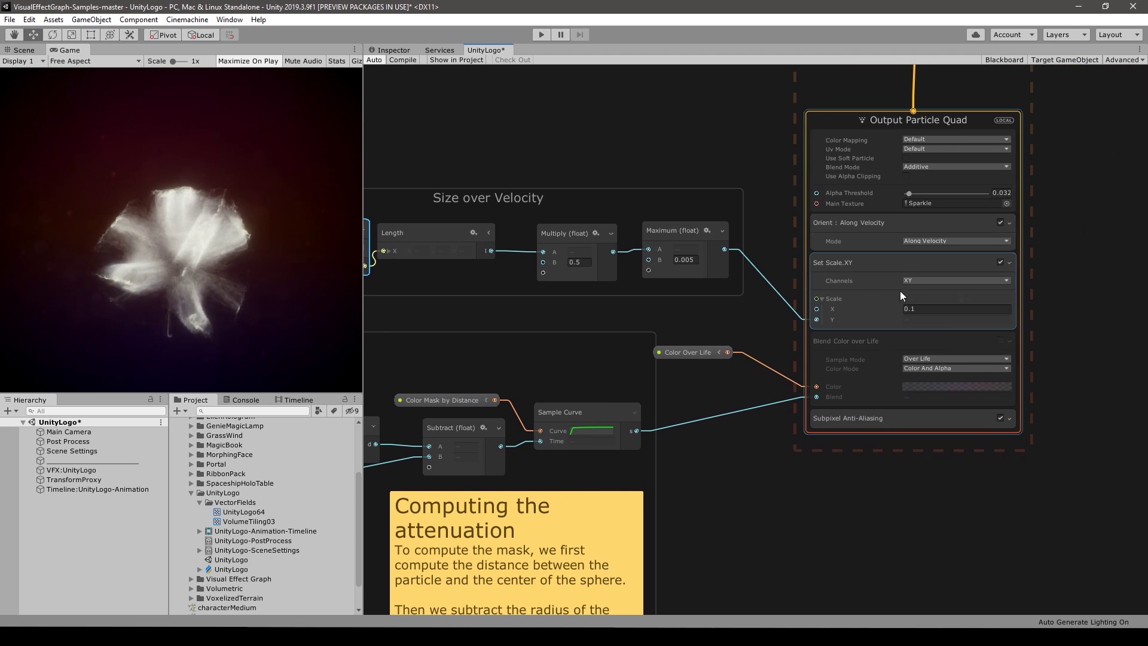
click(858, 349)
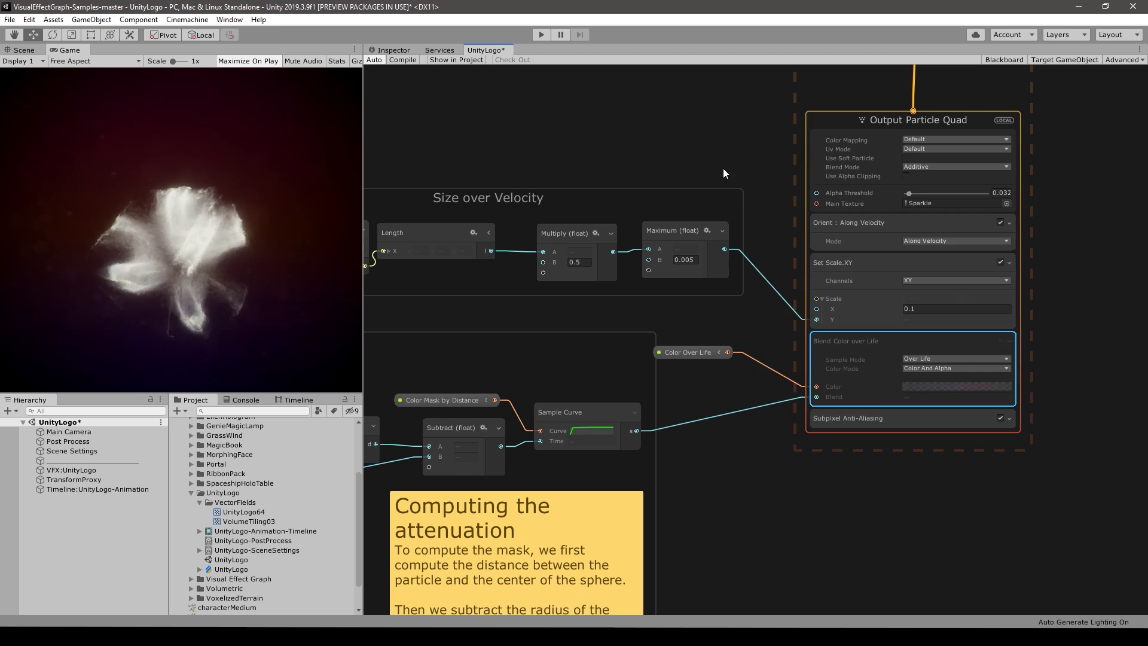
Survey the graph from the output back up to the Spawn and Initialize Particle contexts and the Initial Color Cycle group
middle_drag(723, 168, 679, 335)
scroll(681, 305, down, 3)
middle_drag(689, 277, 718, 371)
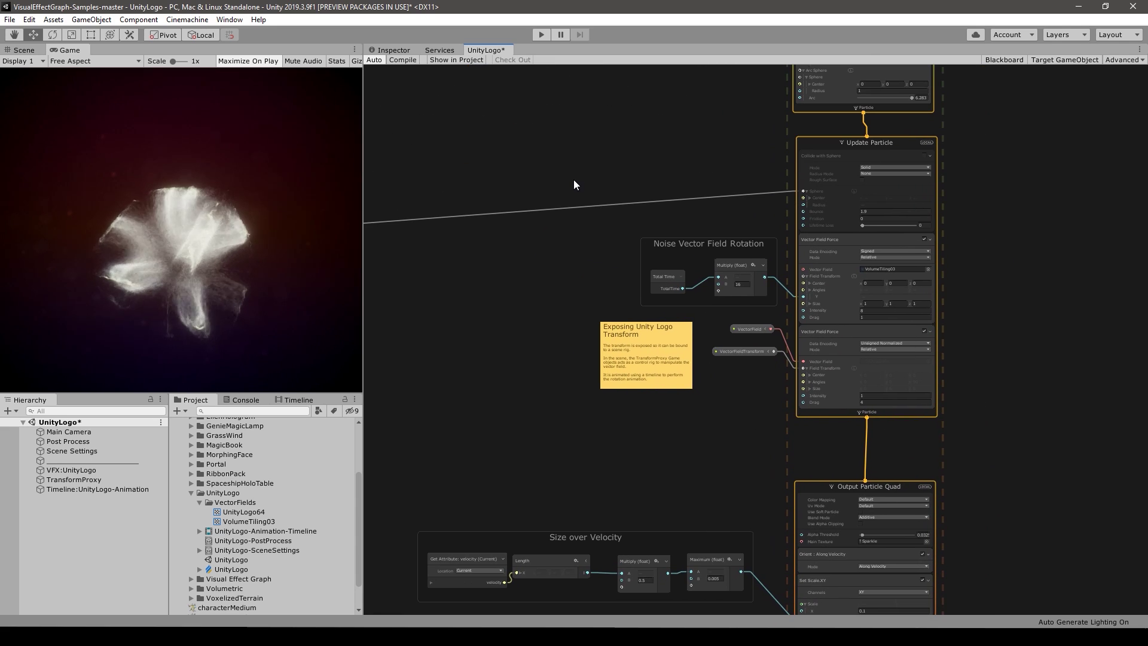
middle_drag(574, 184, 629, 357)
scroll(505, 393, down, 2)
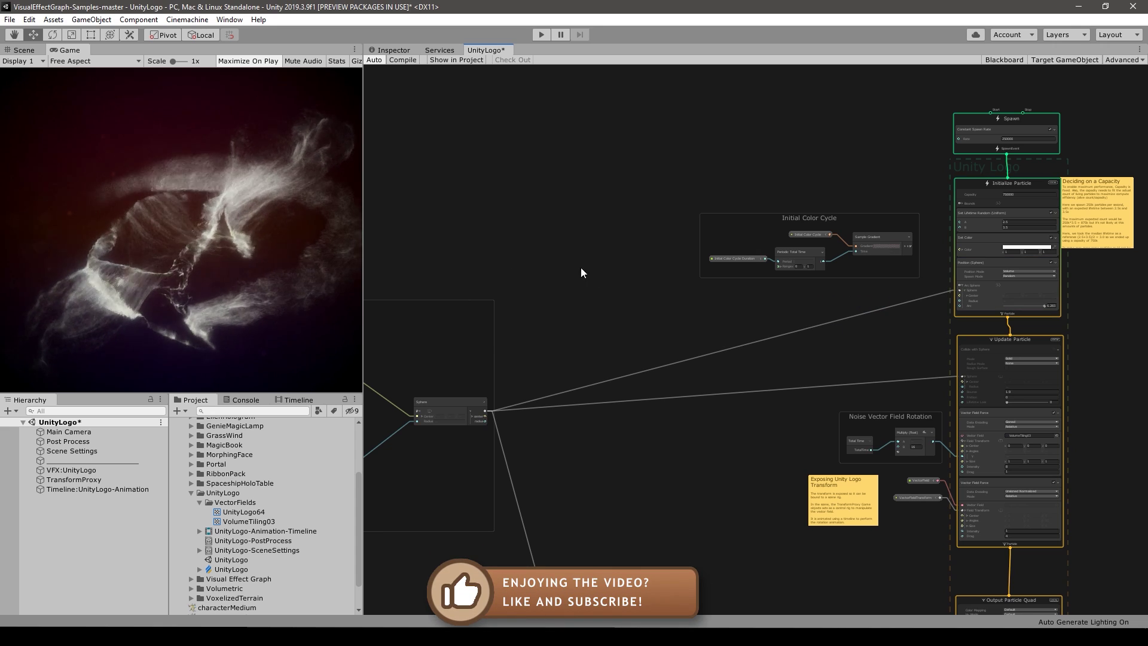
Disable both Vector Field Force blocks in the Update Particle context
middle_drag(807, 346, 613, 303)
scroll(613, 302, up, 4)
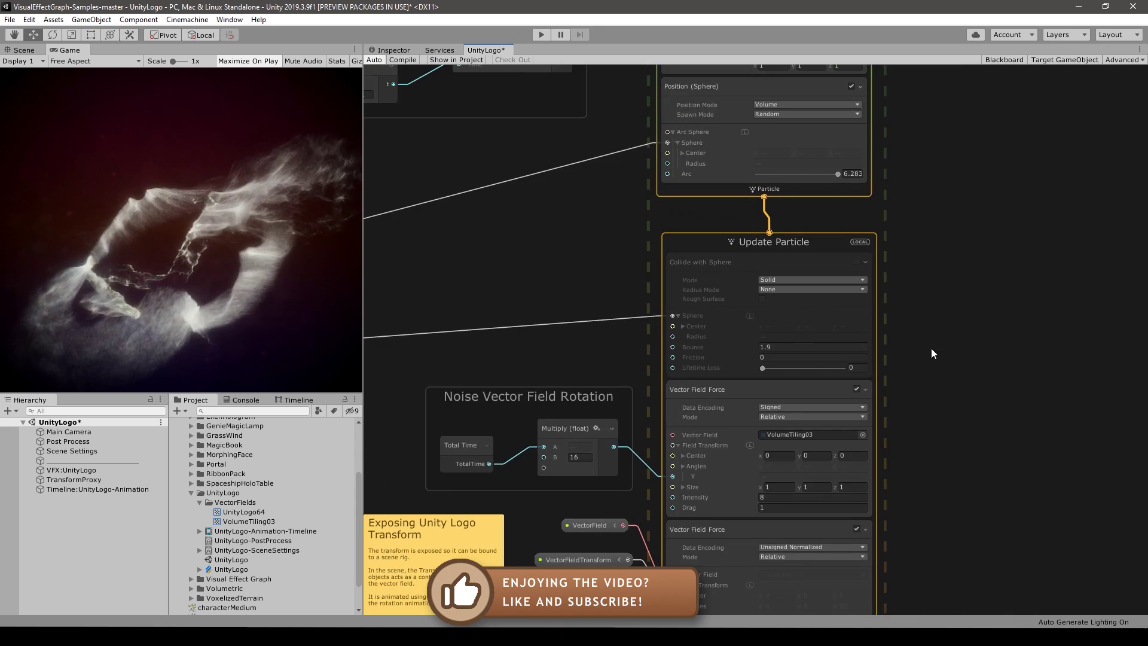
middle_drag(931, 352, 858, 290)
click(775, 253)
click(777, 393)
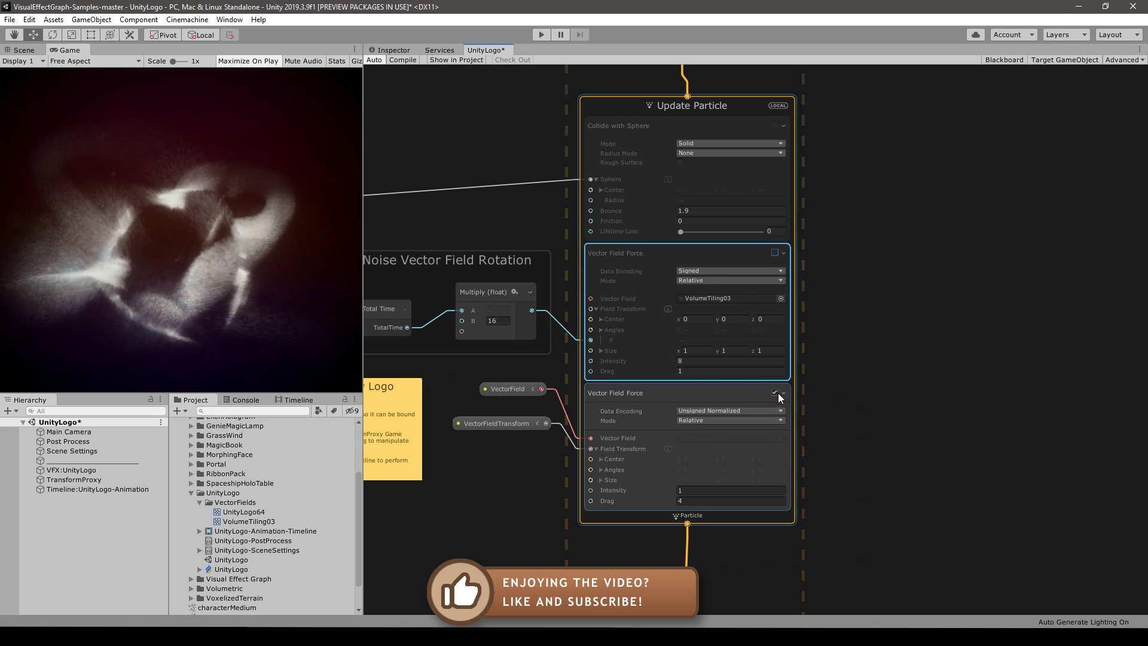
click(775, 125)
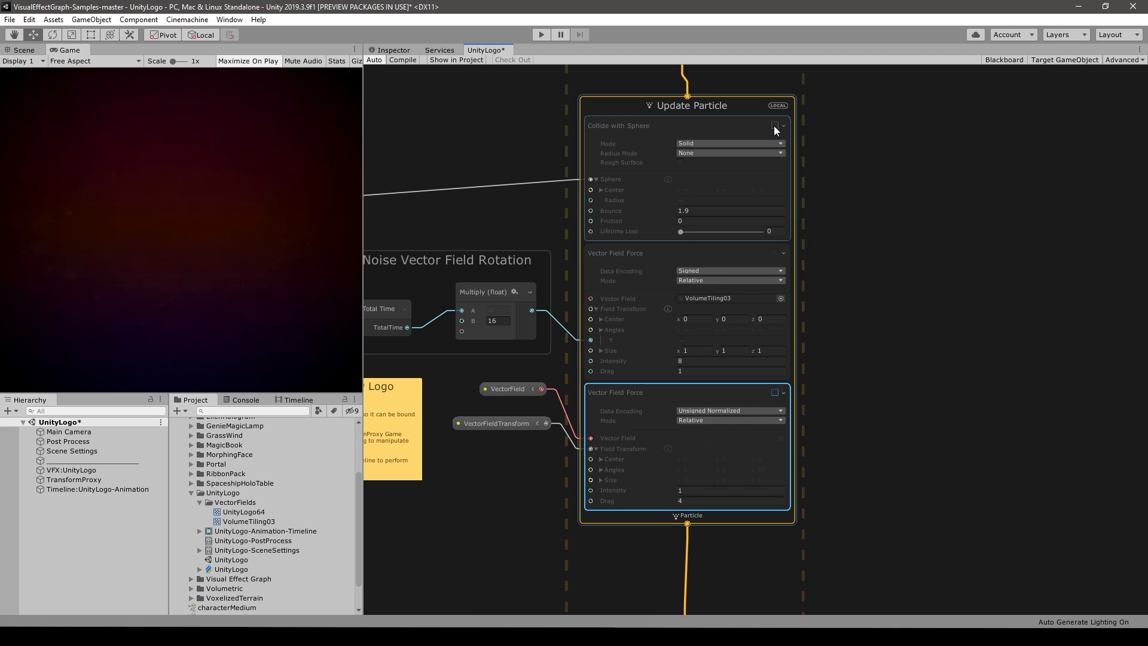
click(956, 198)
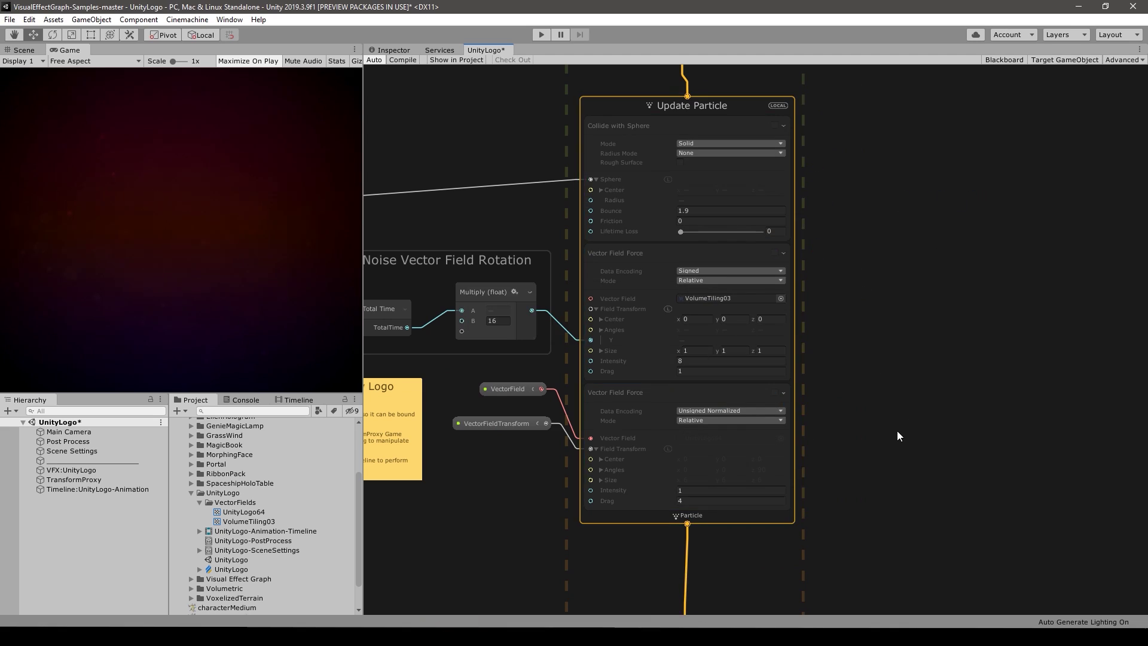
Add a Force block at the end of the Update Particle context
click(735, 521)
key(space)
text(force)
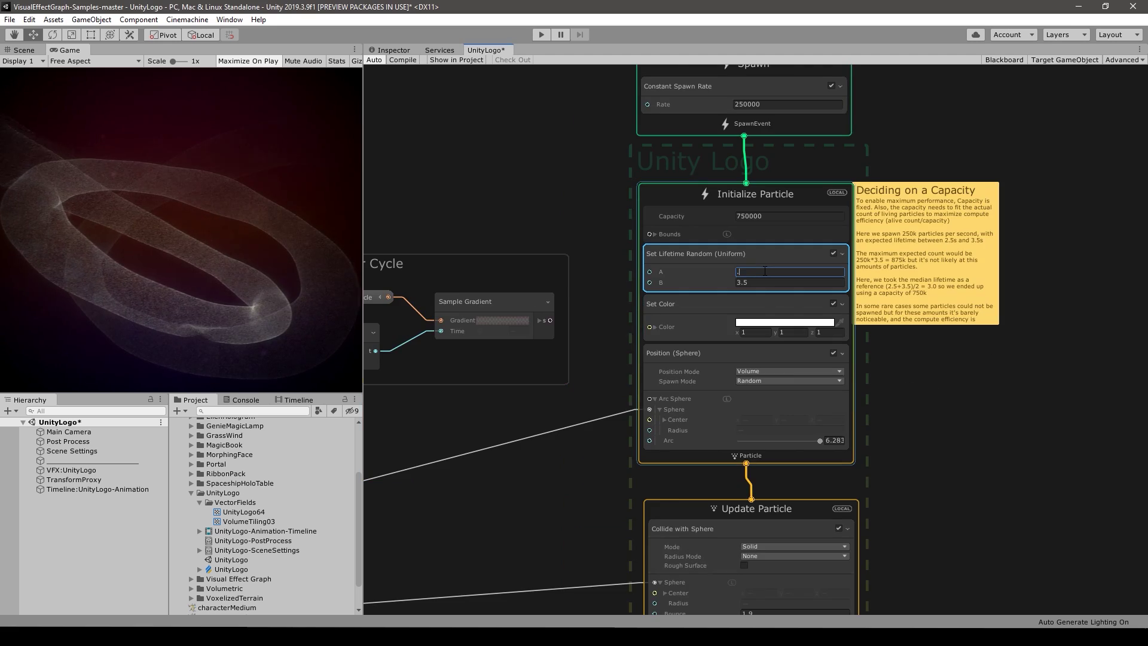
Set A and B of Set Lifetime Random to 0.1 and the Constant Spawn Rate to 2500000
middle_drag(479, 161, 480, 173)
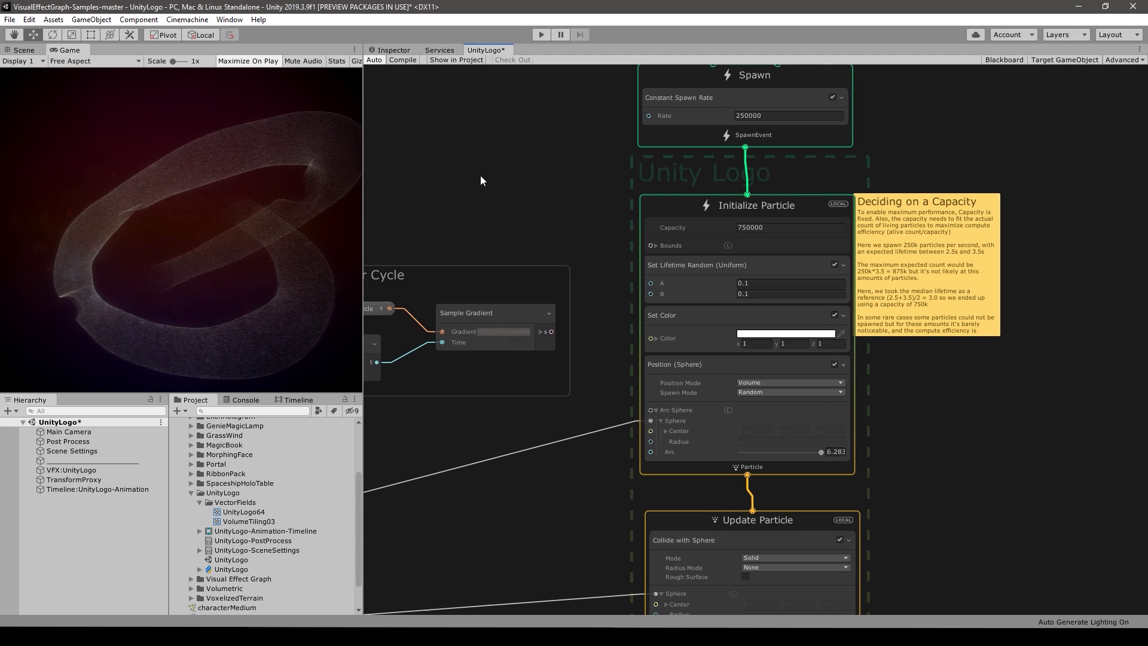
click(798, 104)
text(0)
Raise the HDR intensity of the Set Color block's white to 6 in the Initialize Particle context
click(786, 334)
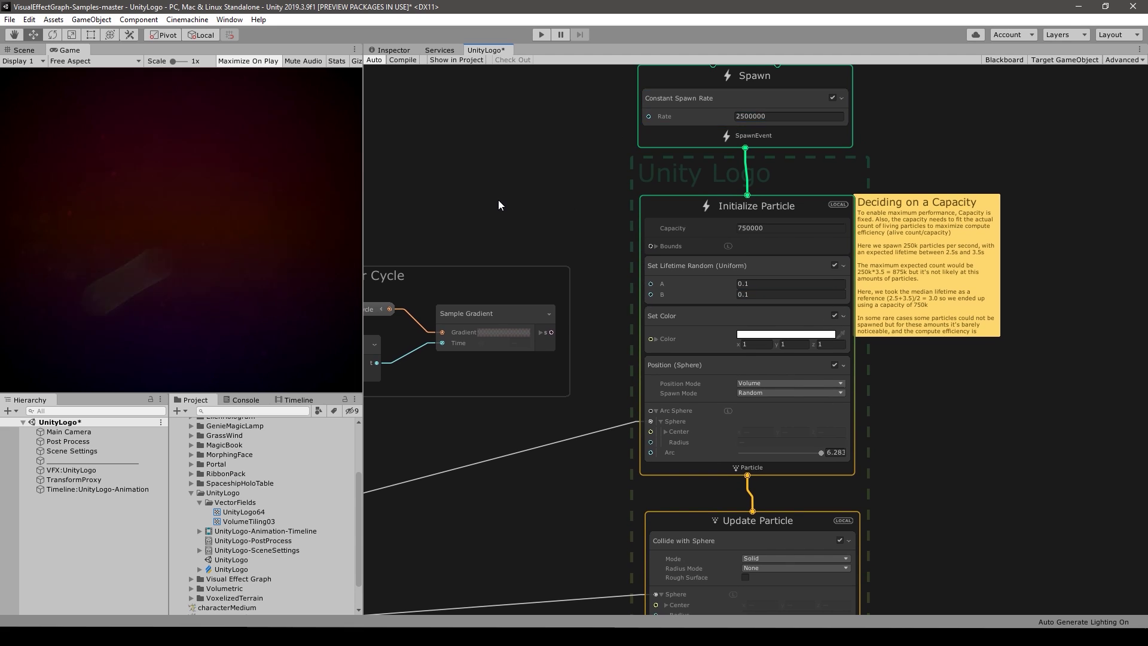
click(741, 545)
click(741, 544)
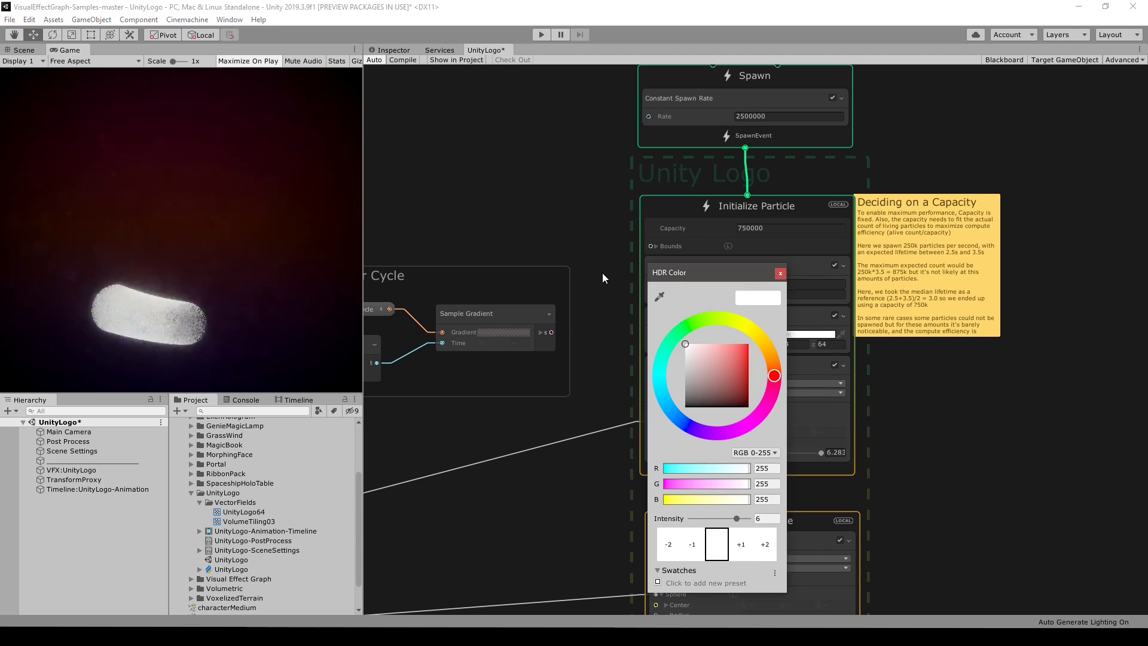
click(780, 273)
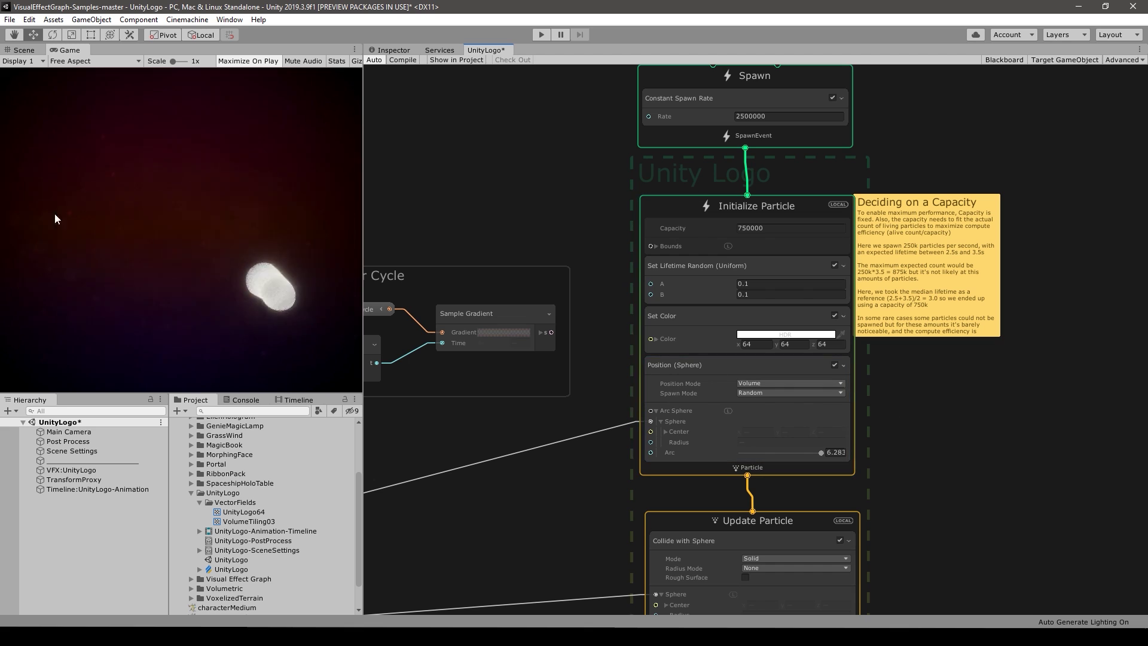
Trace the sphere input back through the Emitting/Colliding Sphere Motion group to the Time vs. Per-Particle Time group and its note
scroll(479, 501, down, 5)
middle_drag(479, 501, 909, 328)
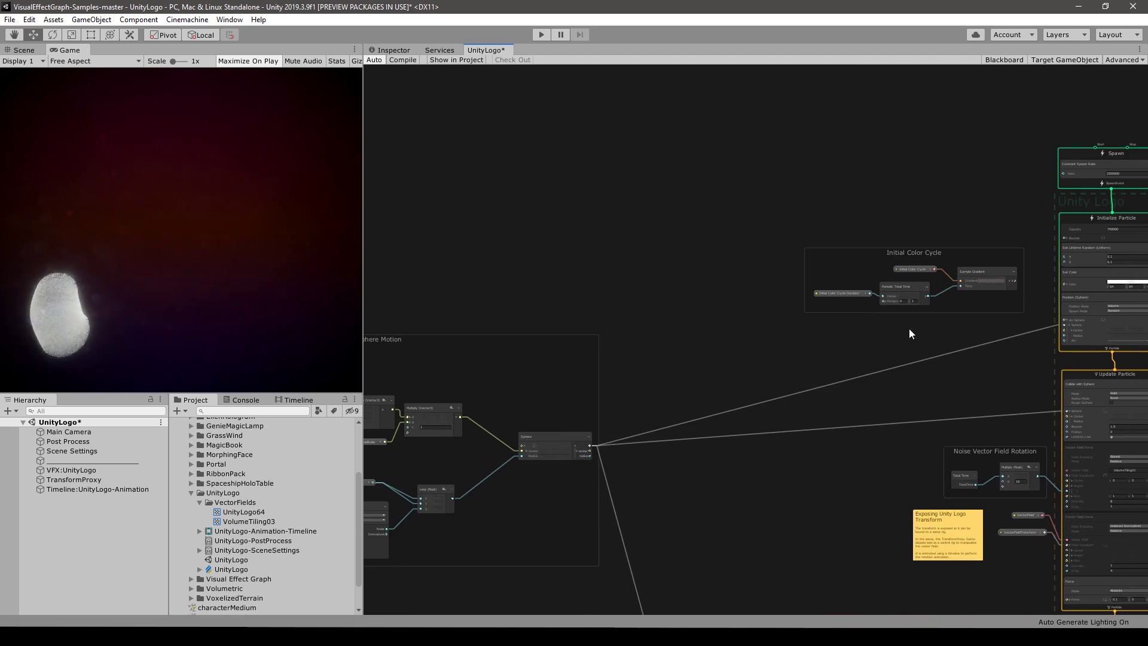
scroll(846, 277, up, 3)
middle_drag(846, 277, 987, 235)
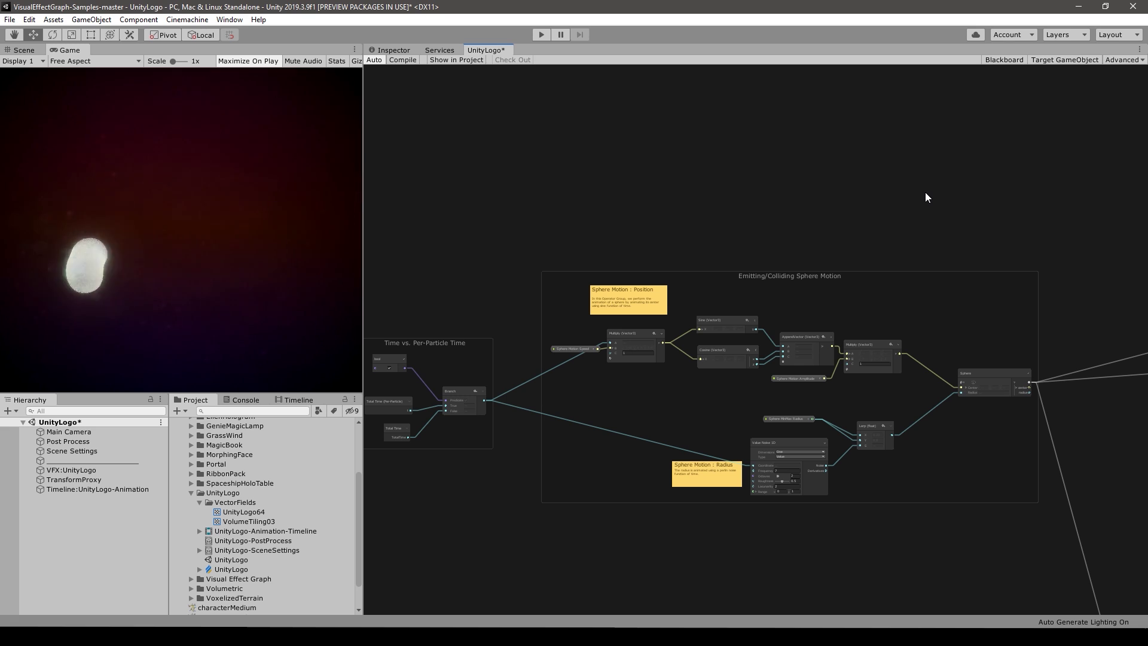
middle_drag(657, 225, 964, 199)
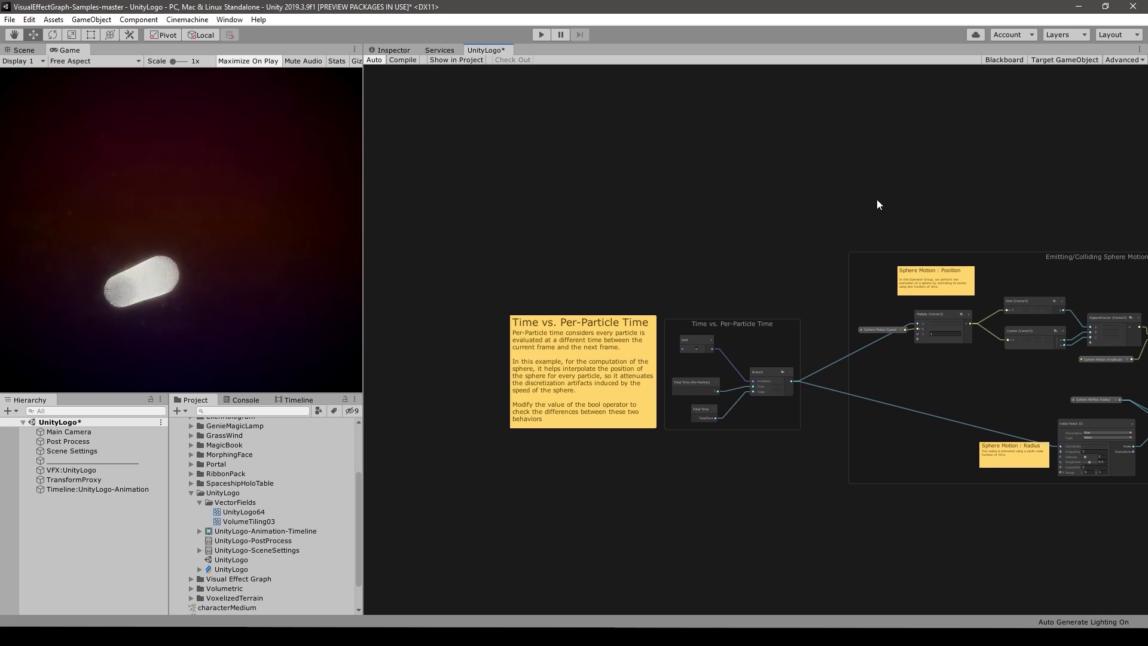
scroll(575, 360, up, 4)
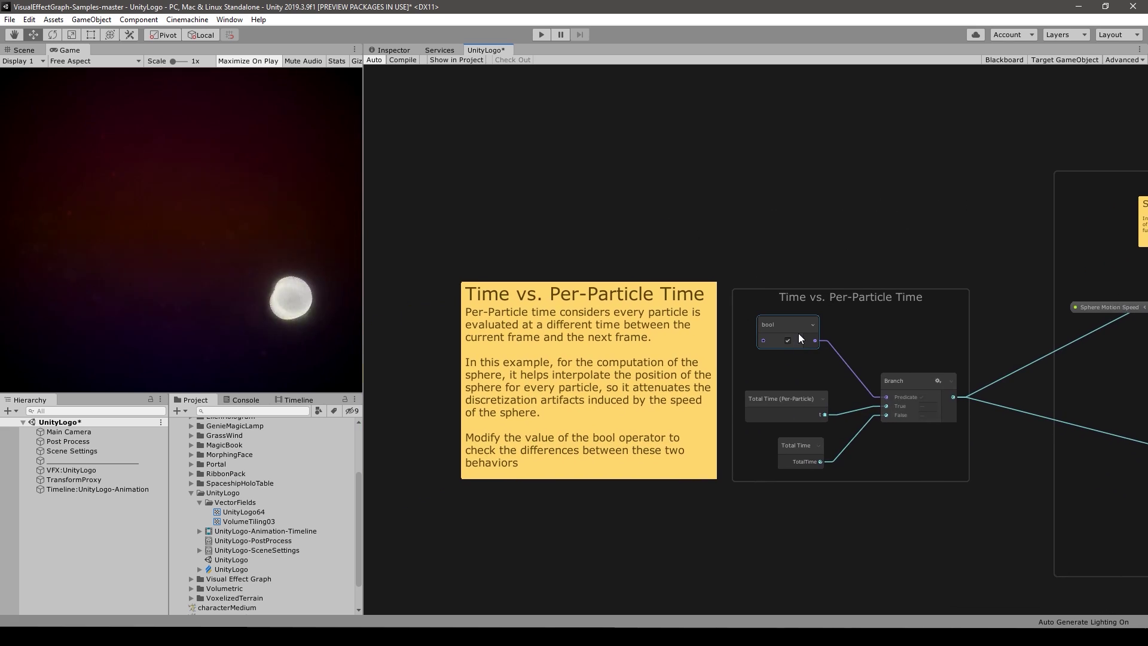
Compare per-particle time with regular total time by switching the bool feeding the Branch node off and back on
click(802, 333)
click(895, 381)
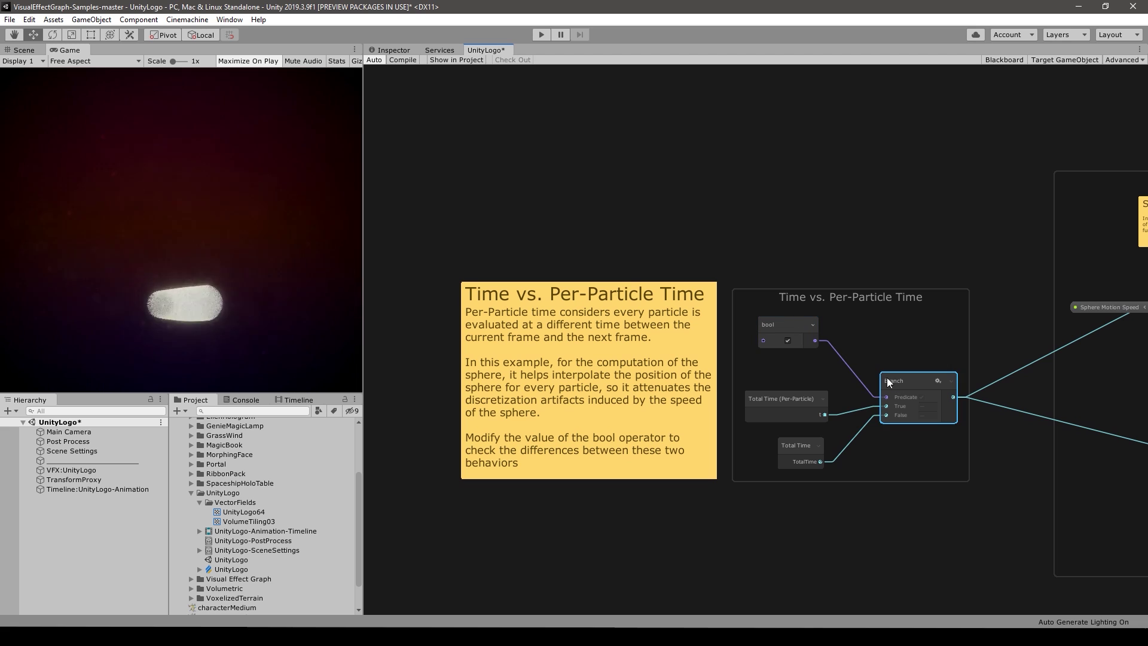
click(790, 400)
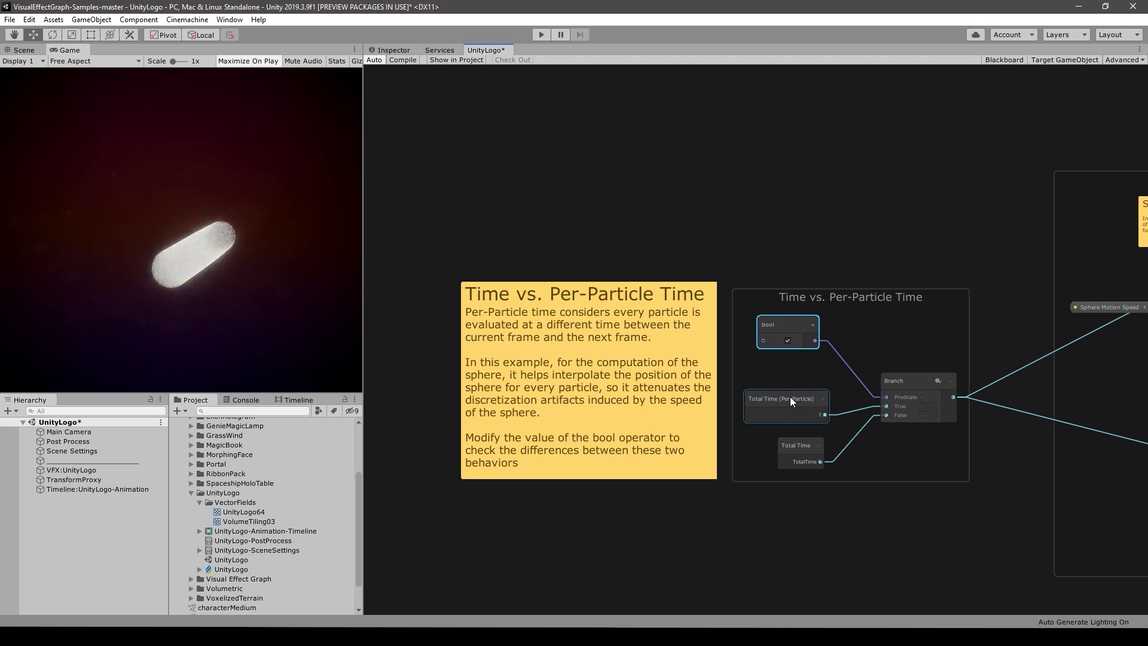
click(797, 440)
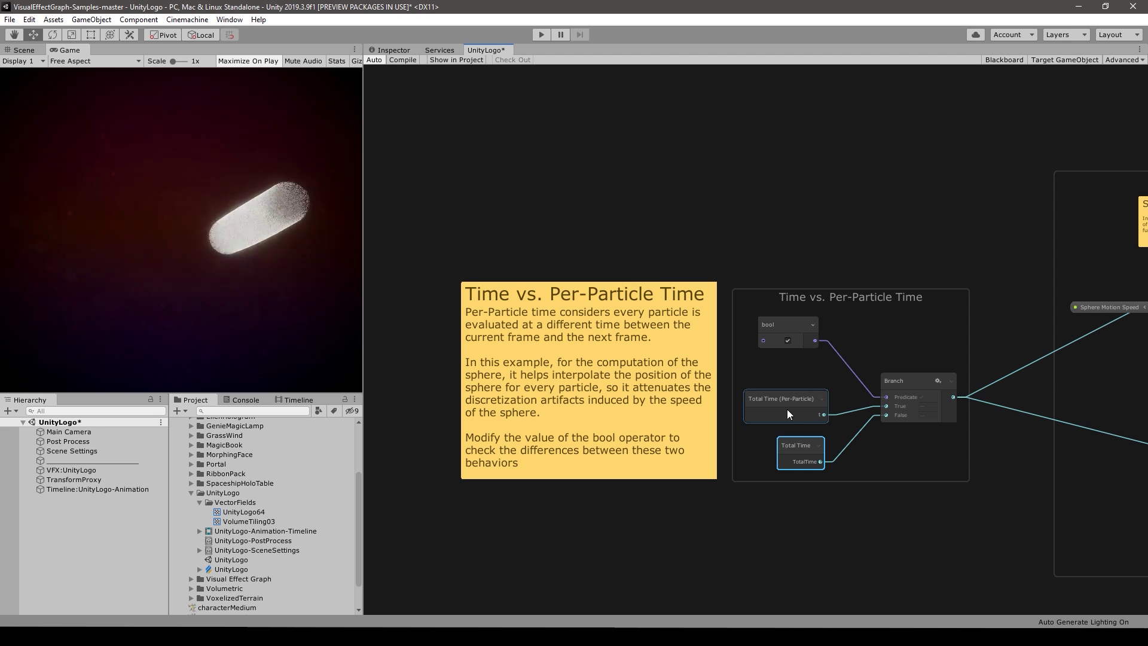
click(789, 340)
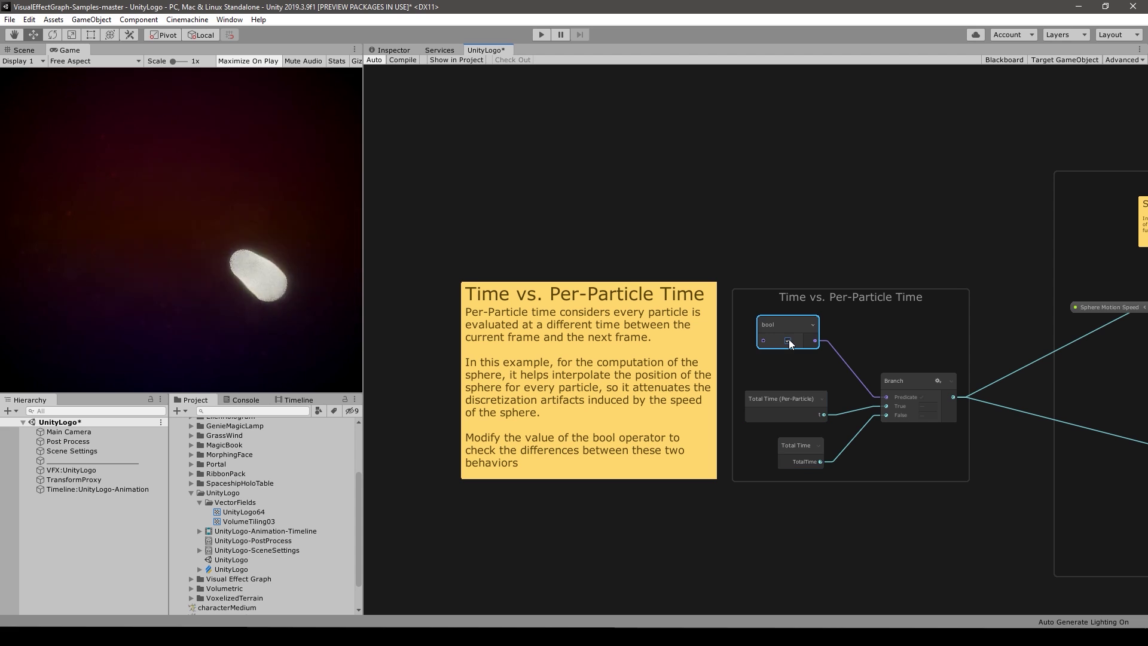
drag(994, 242, 508, 500)
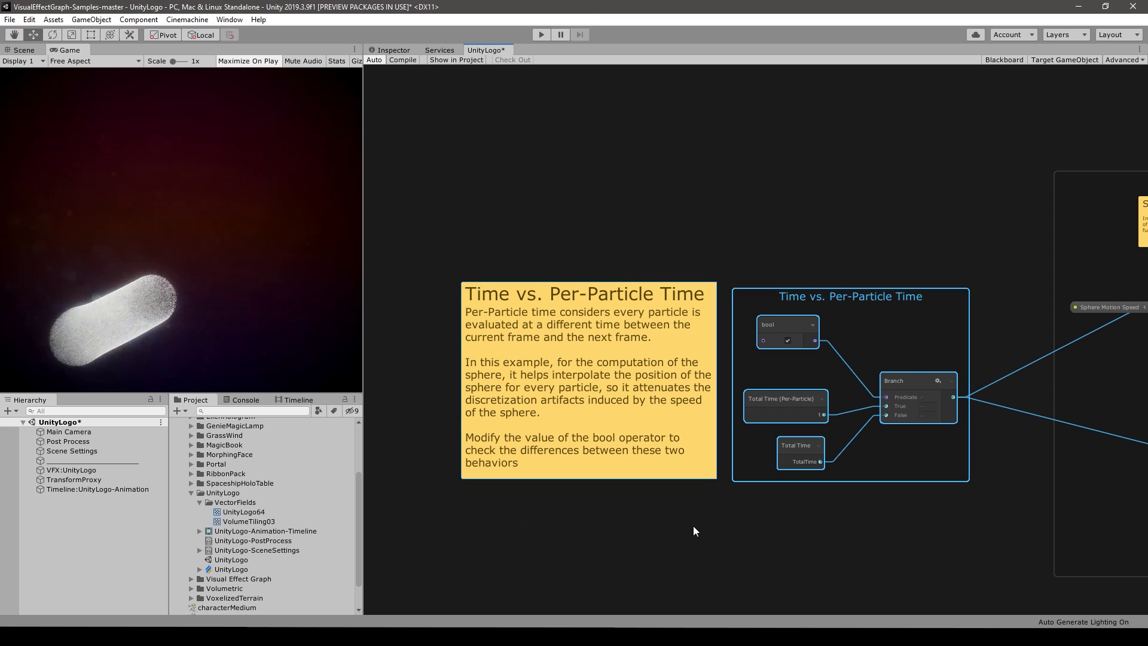
Examine the position and radius nodes of the Emitting/Colliding Sphere Motion group and how they feed the Sphere node
scroll(826, 497, down, 4)
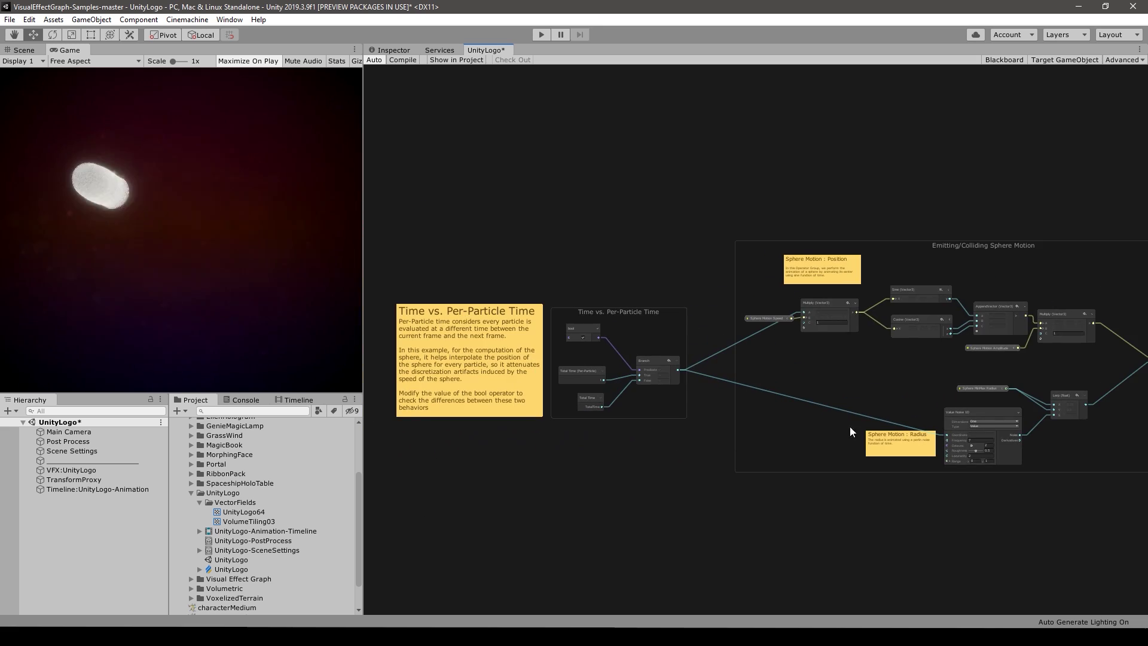
scroll(777, 369, up, 2)
middle_drag(1009, 369, 753, 382)
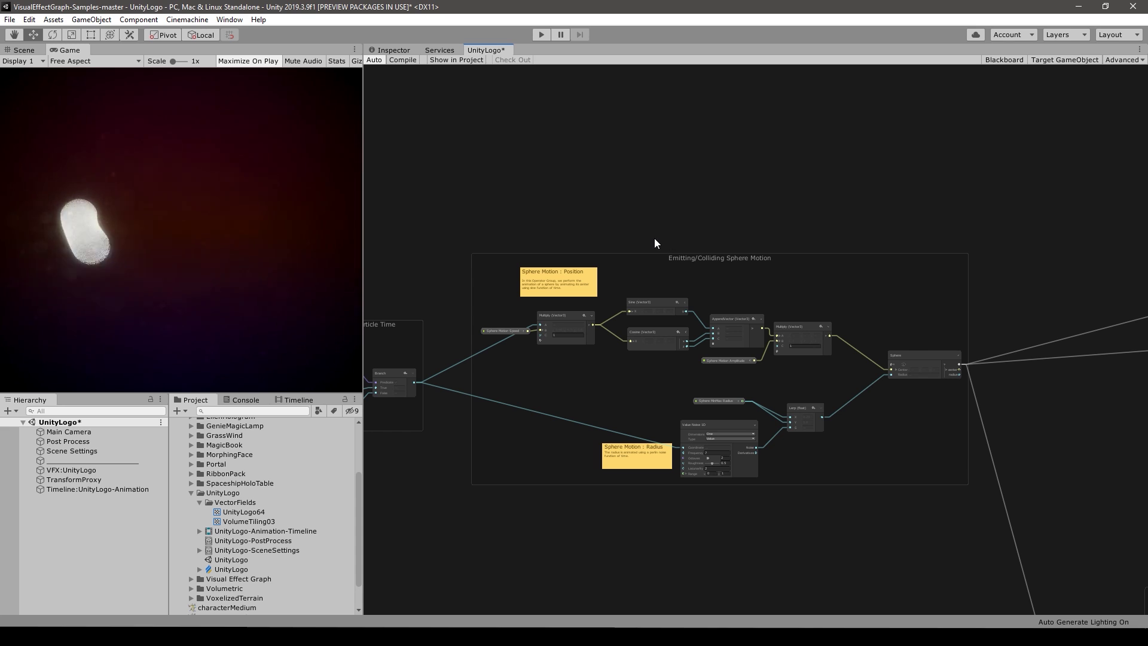
scroll(655, 238, up, 1)
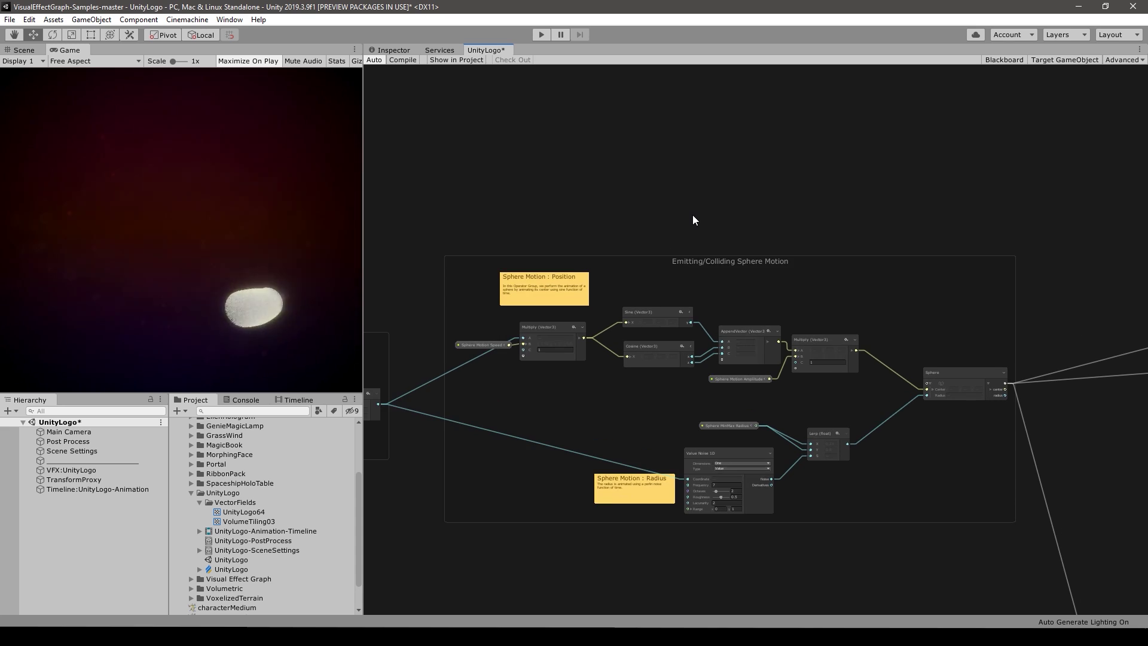
middle_drag(674, 226, 669, 146)
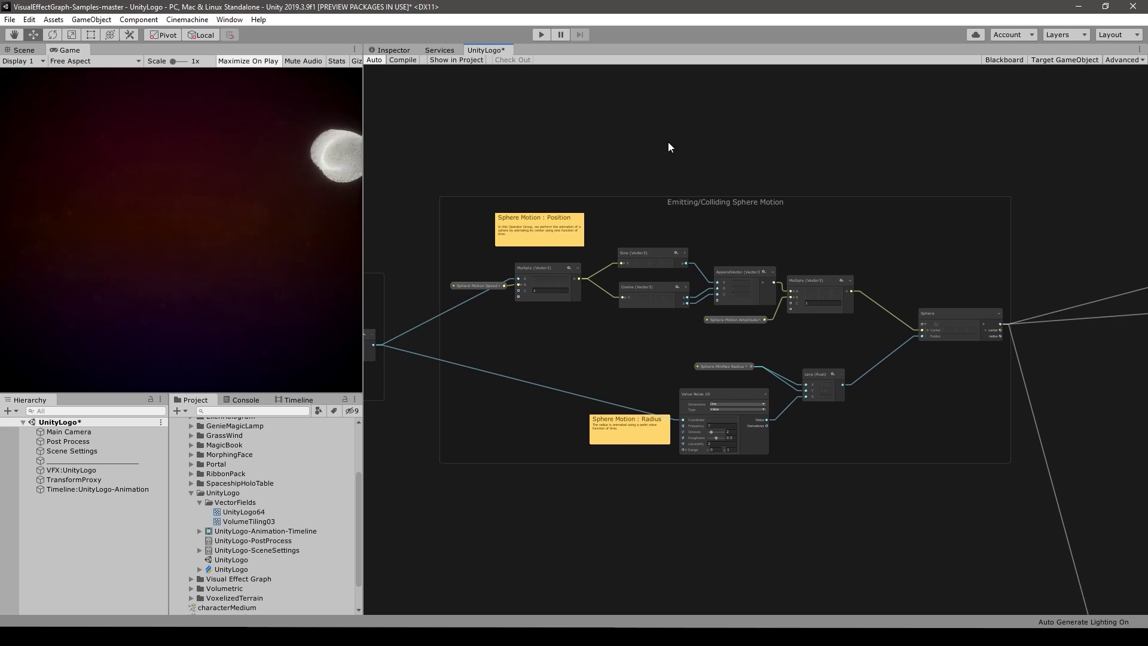
drag(461, 146, 671, 410)
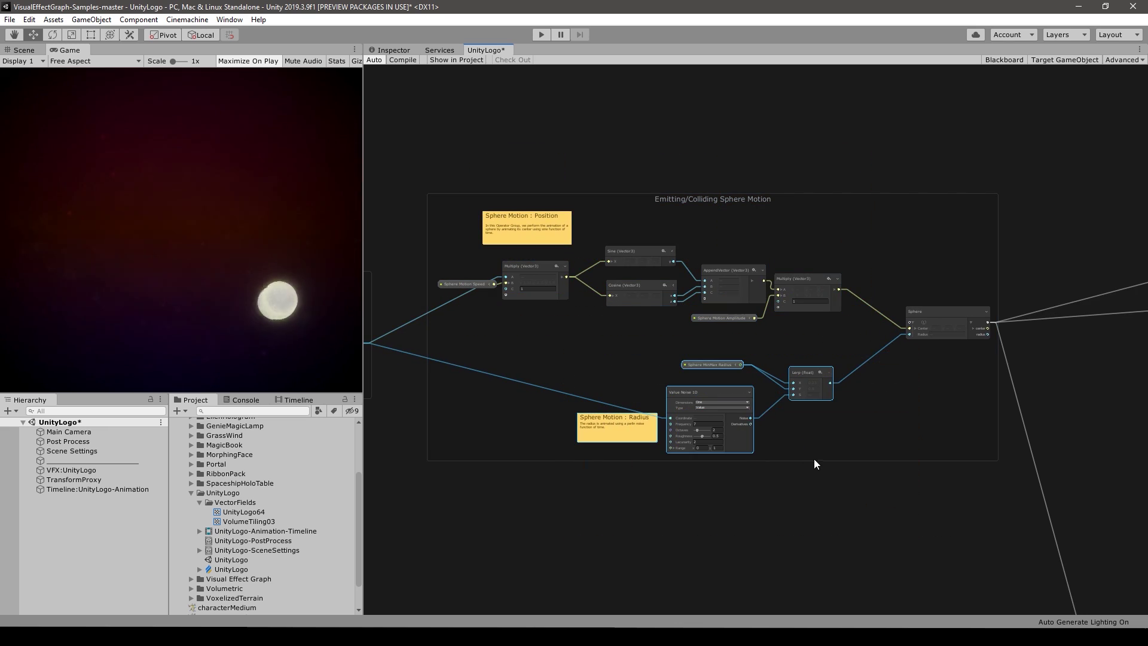
click(777, 540)
Examine the Value Noise 1D node of the sphere radius, its time-driven Coordinate input and the Lerp node it feeds
scroll(776, 526, up, 2)
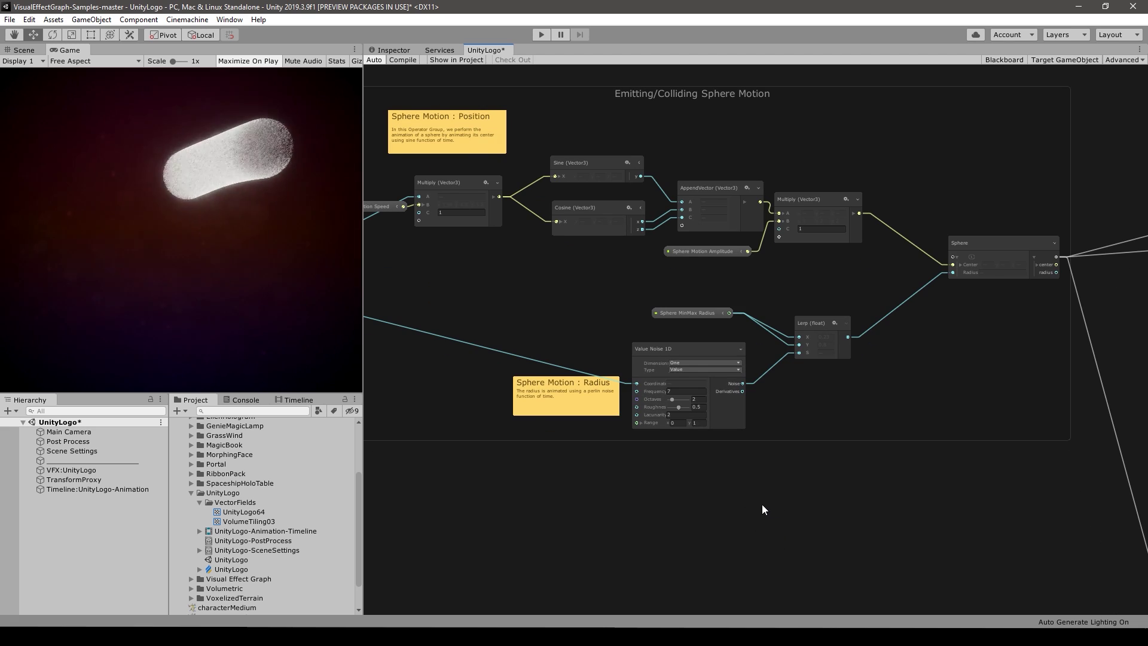
middle_drag(761, 504, 881, 502)
scroll(878, 503, up, 1)
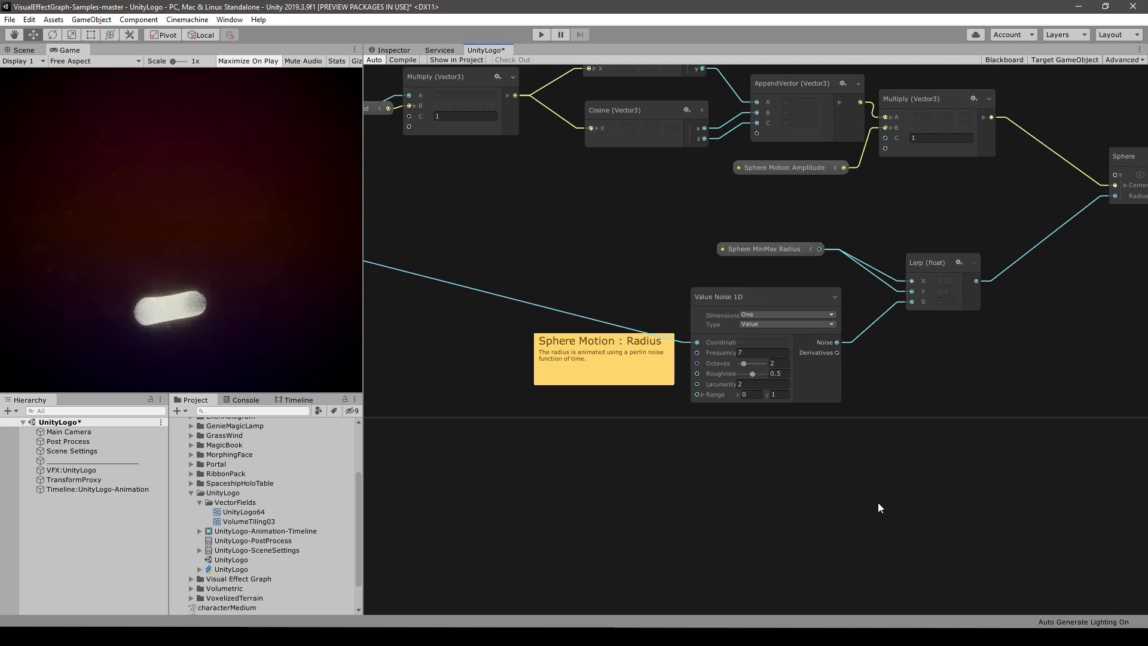
click(727, 298)
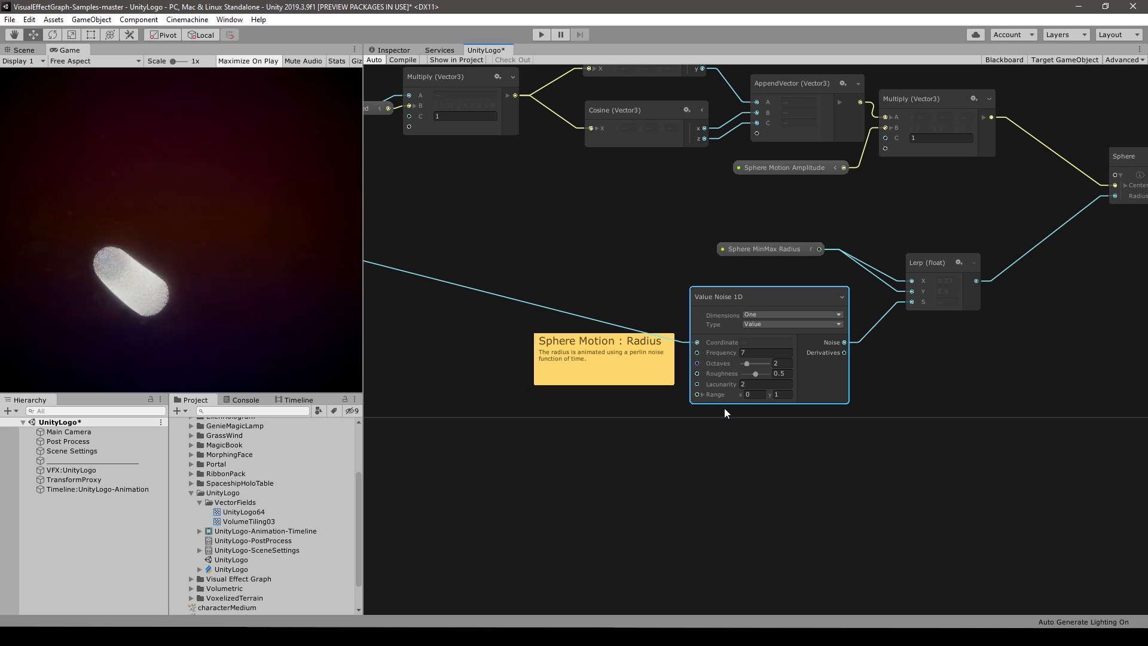
middle_drag(727, 407, 730, 422)
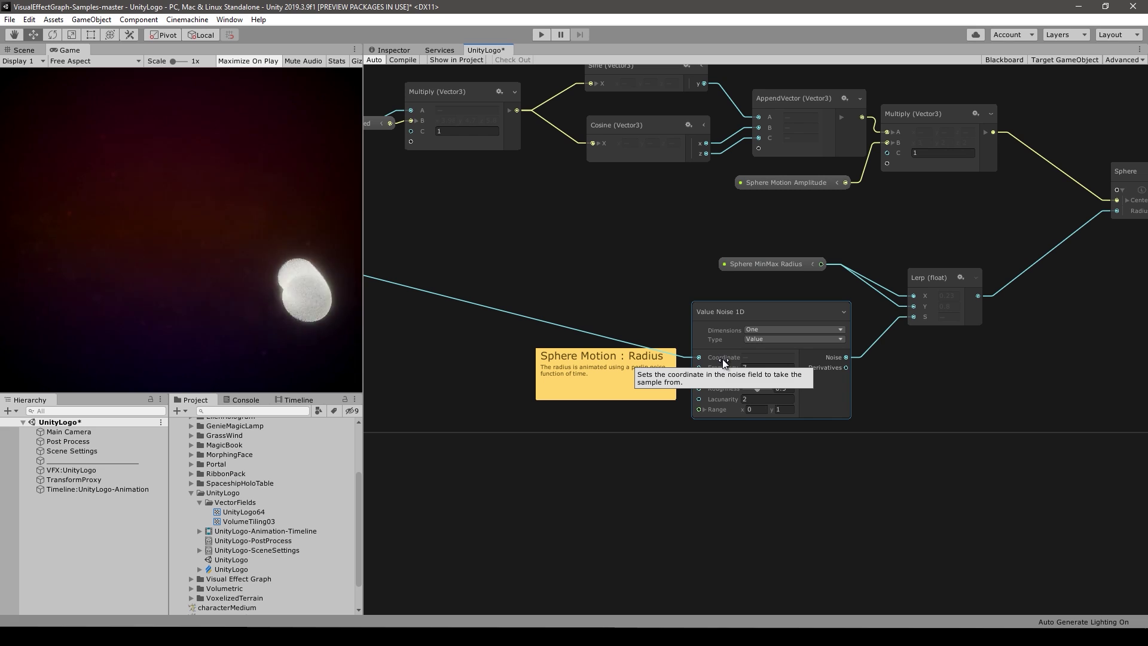
scroll(629, 314, down, 1)
middle_drag(630, 315, 1032, 366)
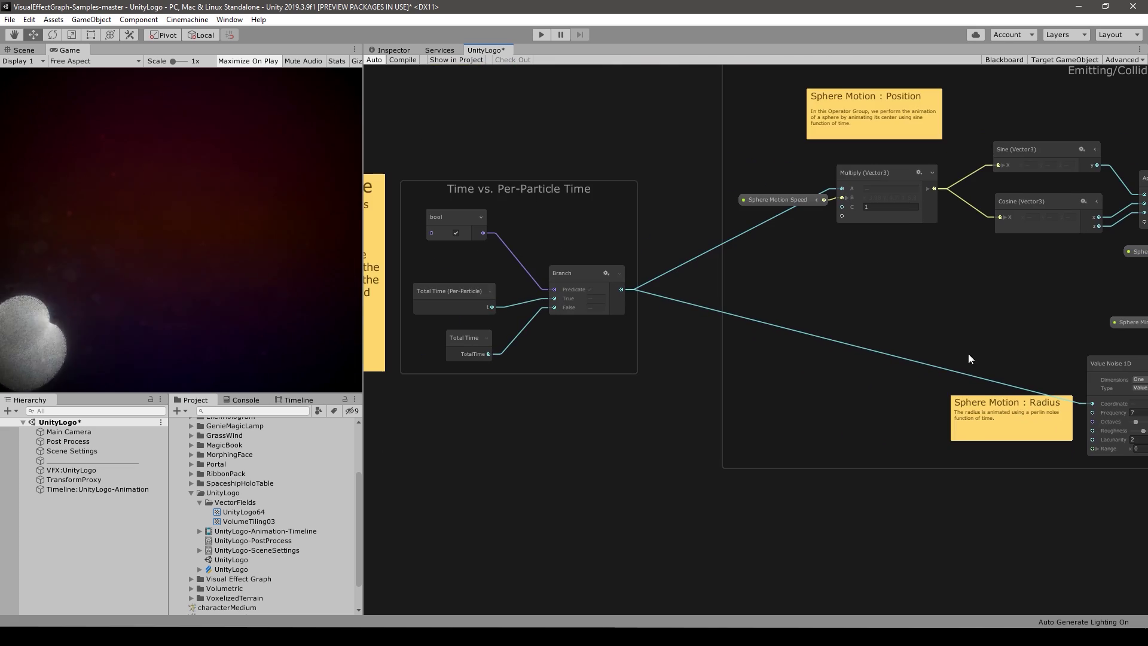
middle_drag(949, 363, 727, 339)
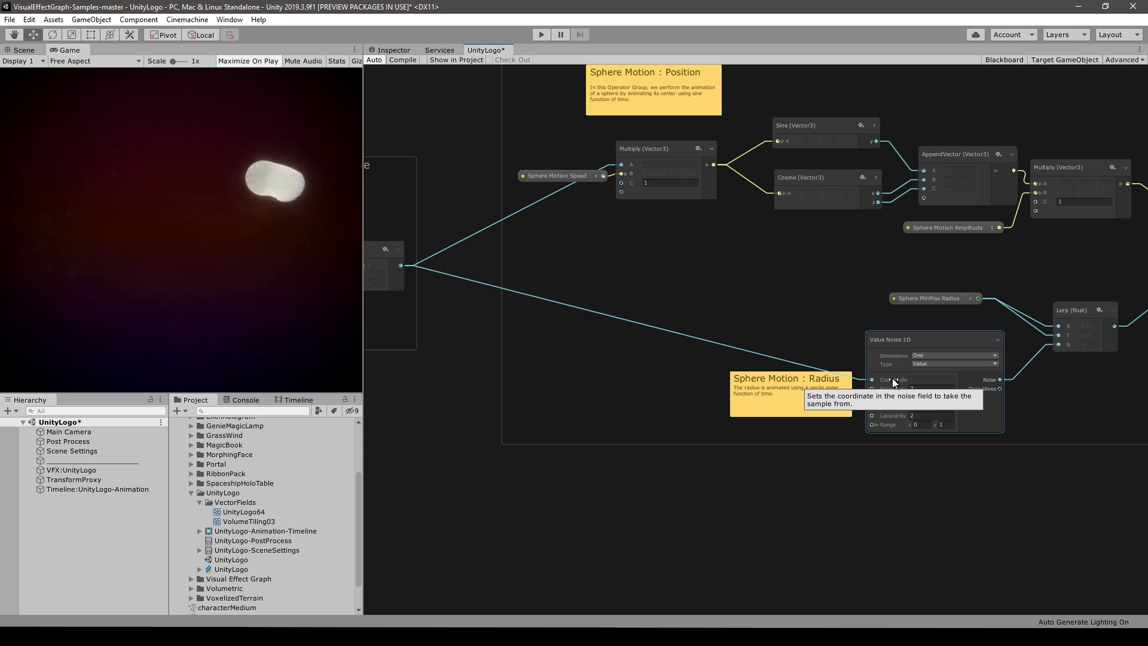
scroll(827, 428, up, 3)
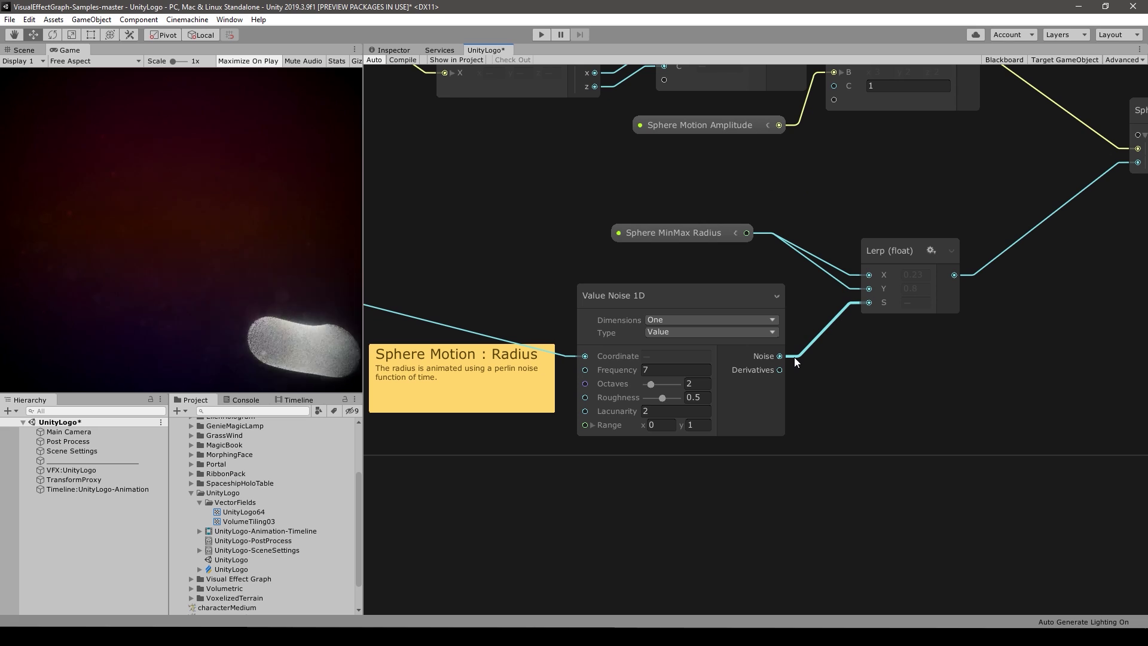
middle_drag(794, 357, 733, 408)
click(823, 293)
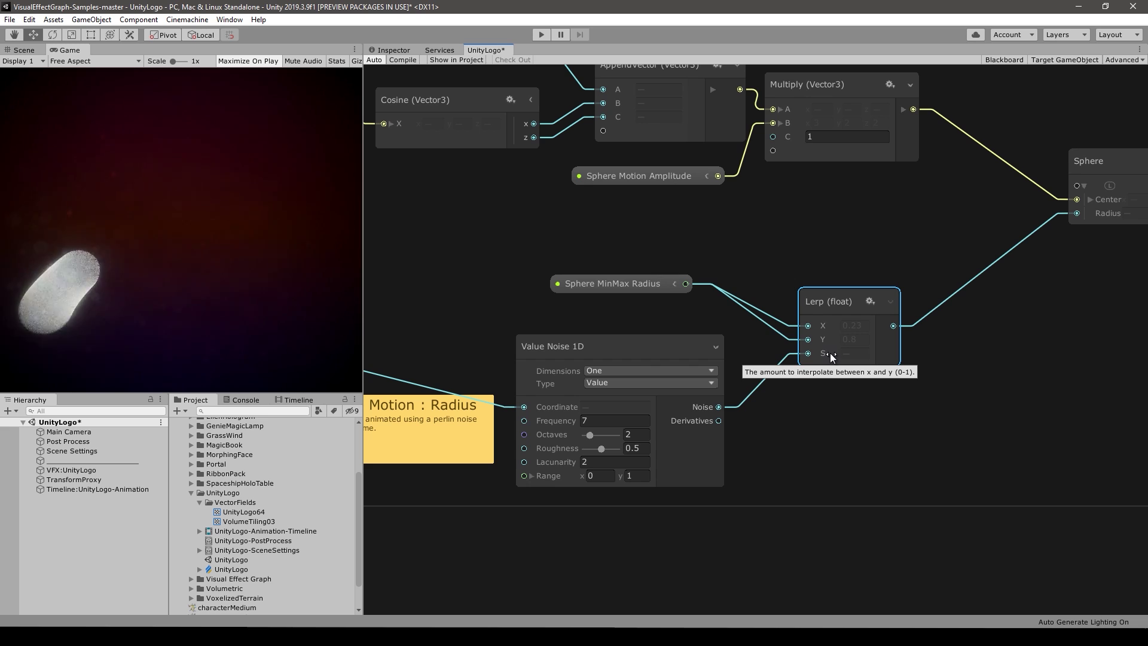
Expand the Sphere MinMax Radius node to show its x and y outputs and move it up slightly above Value Noise 1D
click(632, 285)
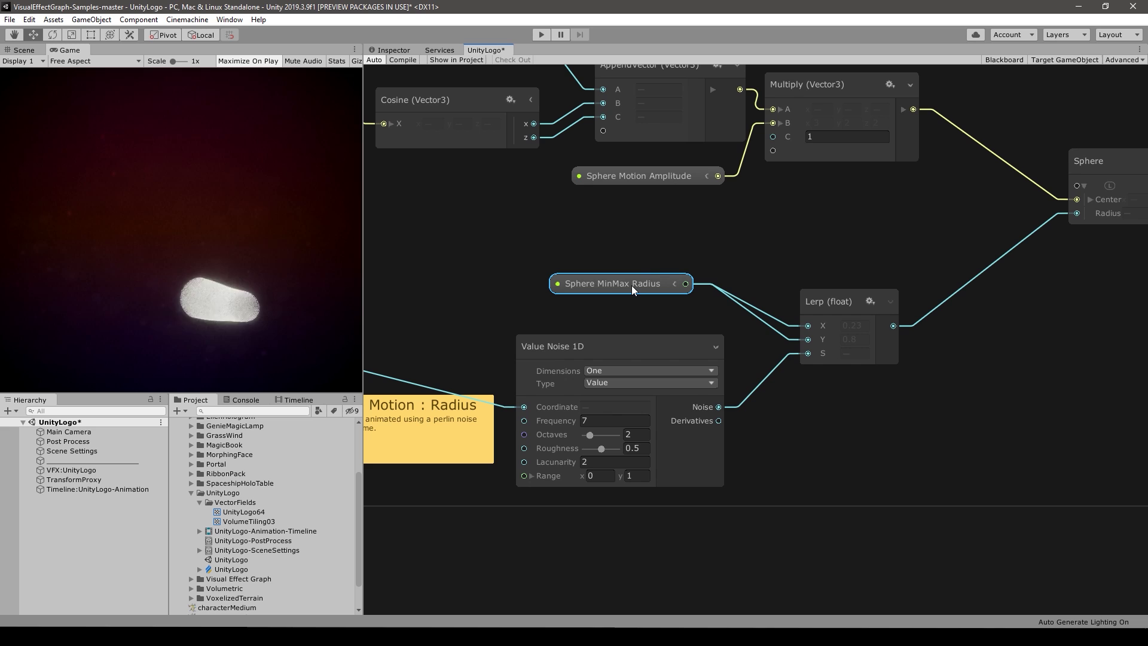
click(675, 283)
drag(634, 277, 642, 240)
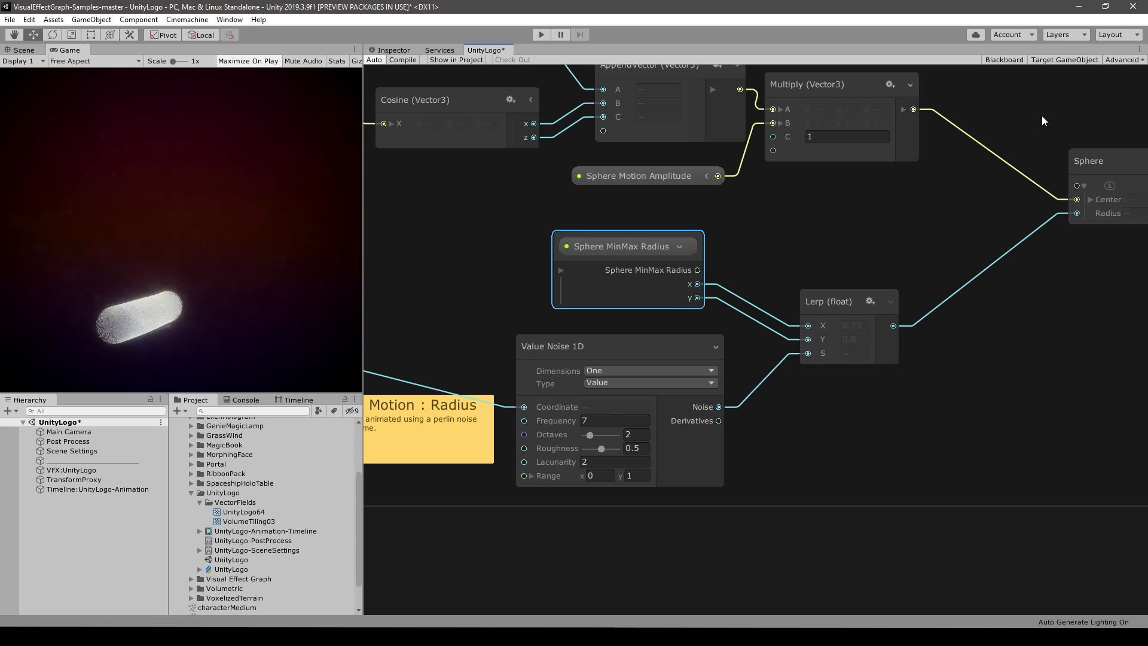
Look up the Sphere MinMax Radius property in the Blackboard and among the Visual Effect properties of the VFX:UnityLogo object
click(1005, 60)
middle_drag(812, 250, 927, 259)
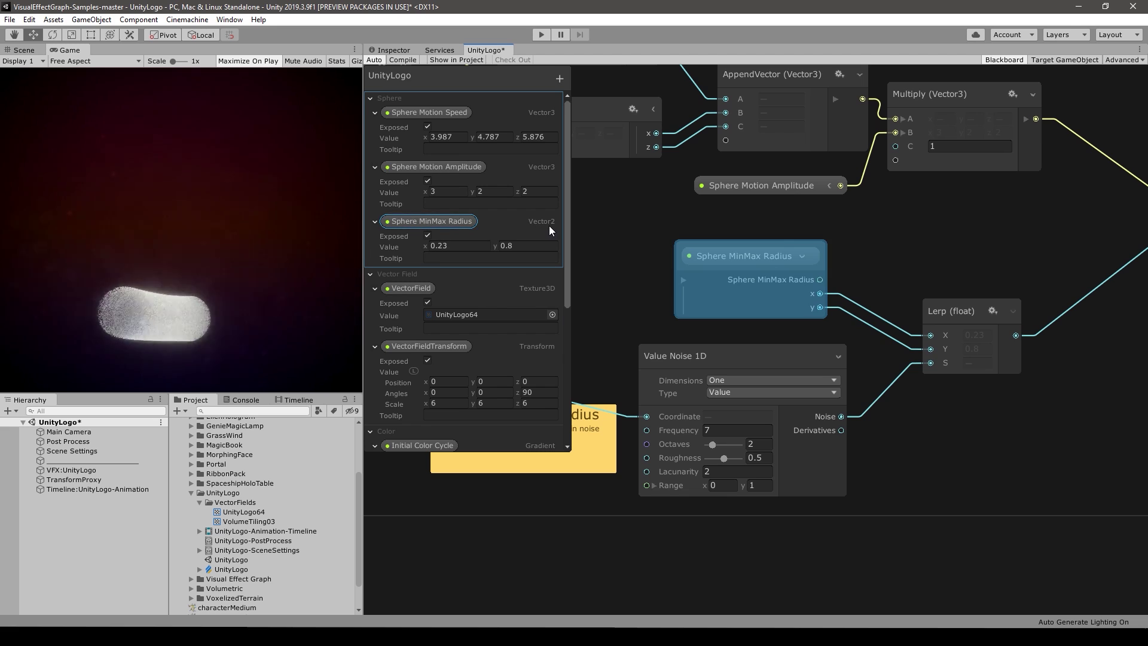
click(390, 50)
click(69, 471)
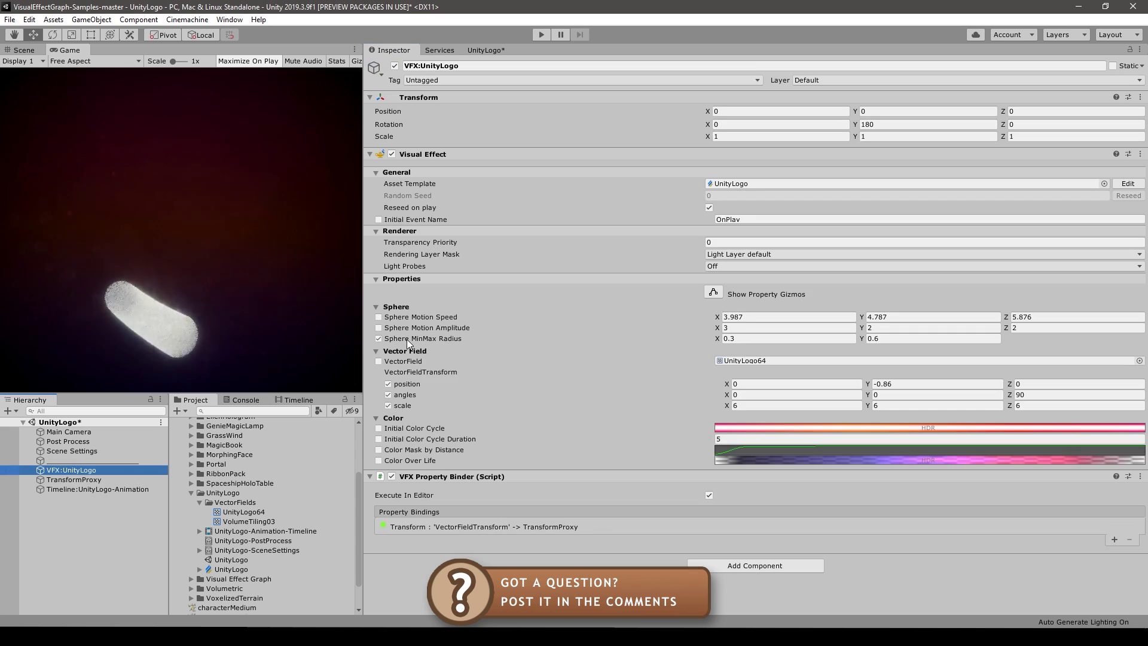
Set the Sphere MinMax Radius property of the VFX:UnityLogo object to X 0.1 and Y 1
click(758, 339)
text(0.1)
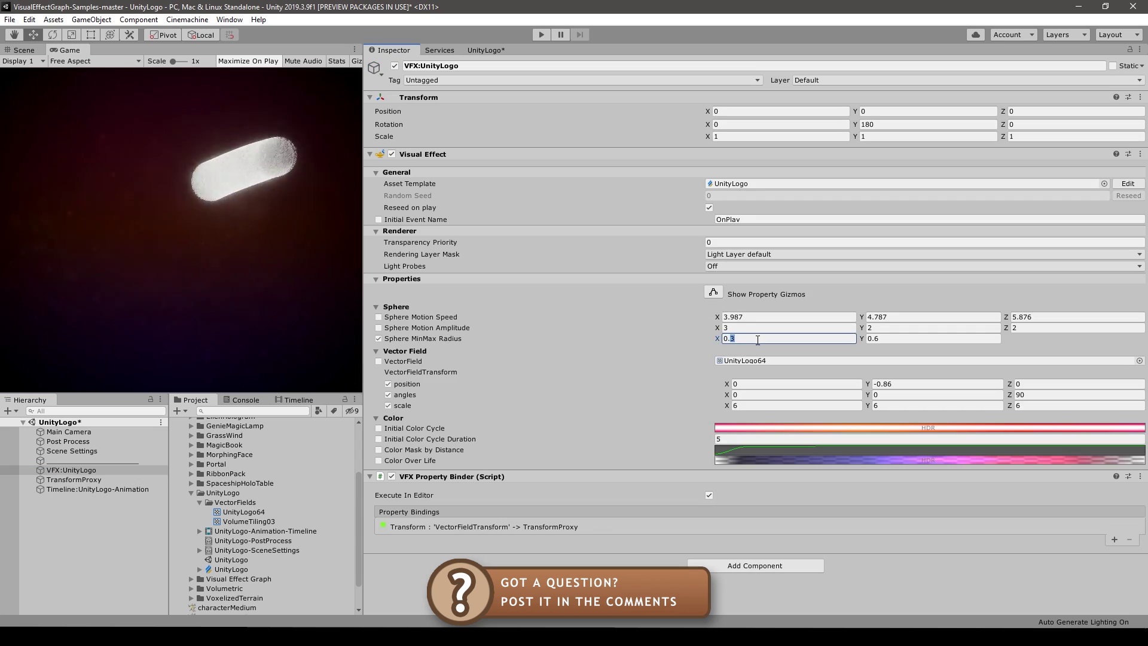
click(894, 339)
text(1)
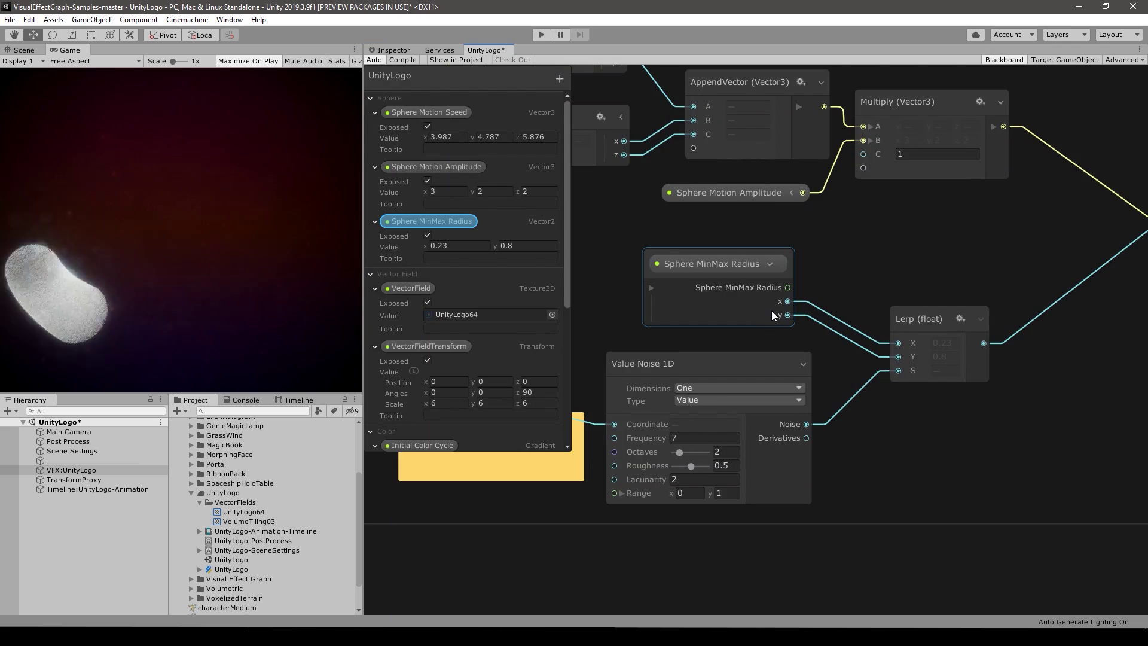
Trace the Lerp output into the Radius input of the Sphere node, and hide the Blackboard
middle_drag(681, 432, 619, 422)
click(653, 436)
click(863, 285)
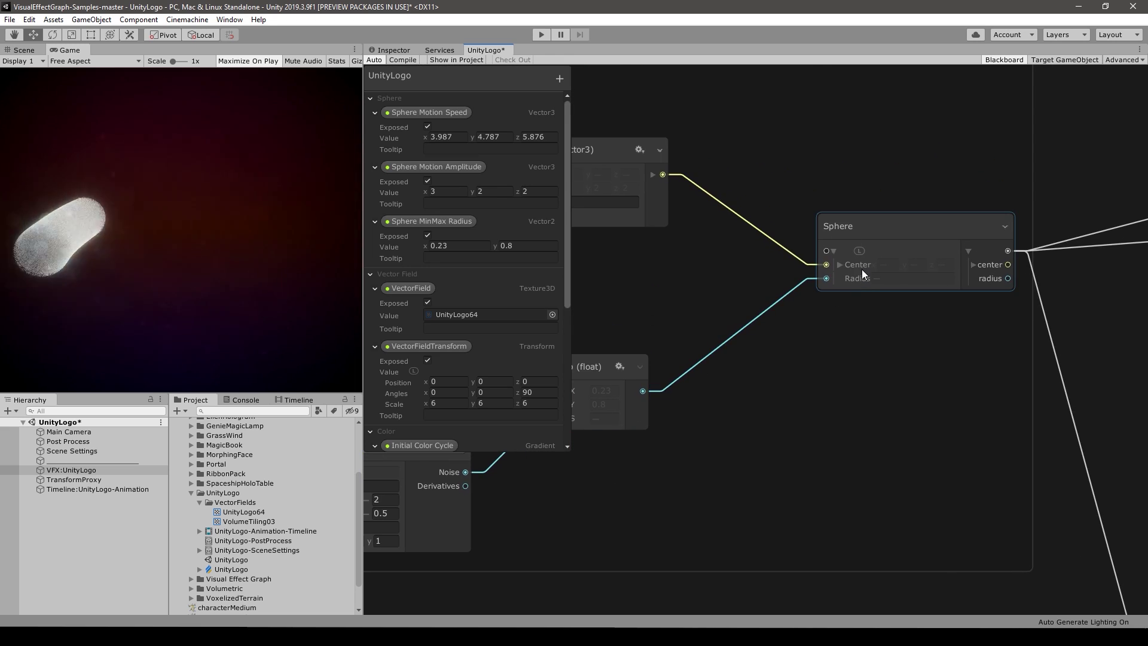
middle_drag(863, 270, 877, 495)
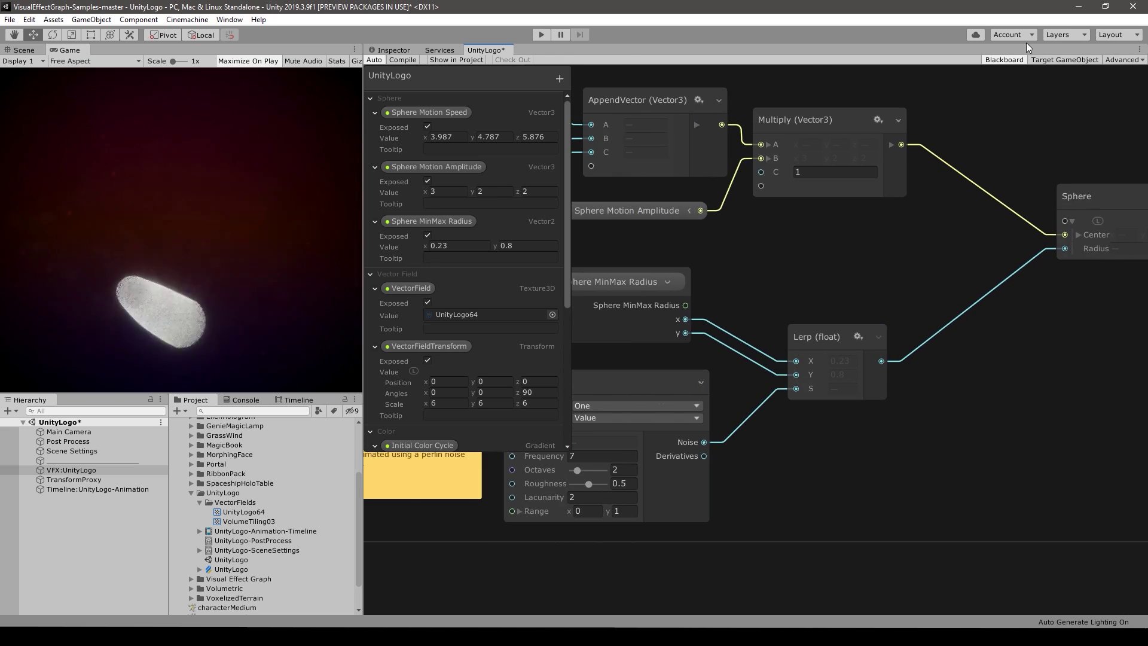
click(1004, 60)
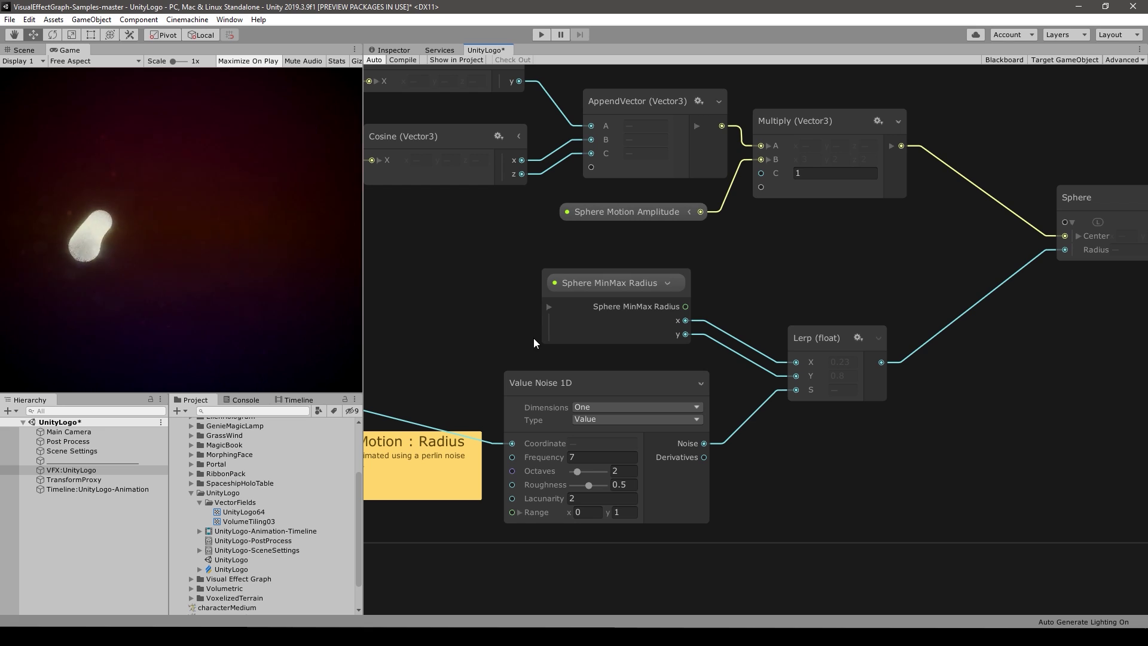
Delete the time connection feeding the Coordinate input of the Value Noise 1D node
middle_drag(504, 326, 648, 339)
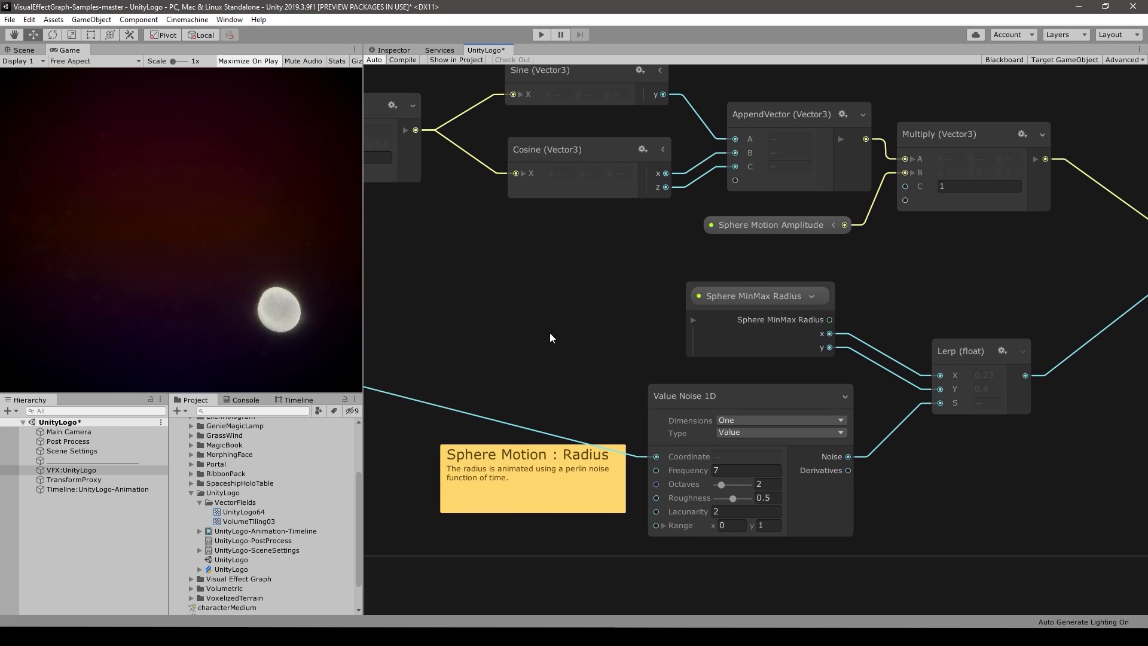
middle_drag(551, 335, 589, 321)
click(658, 409)
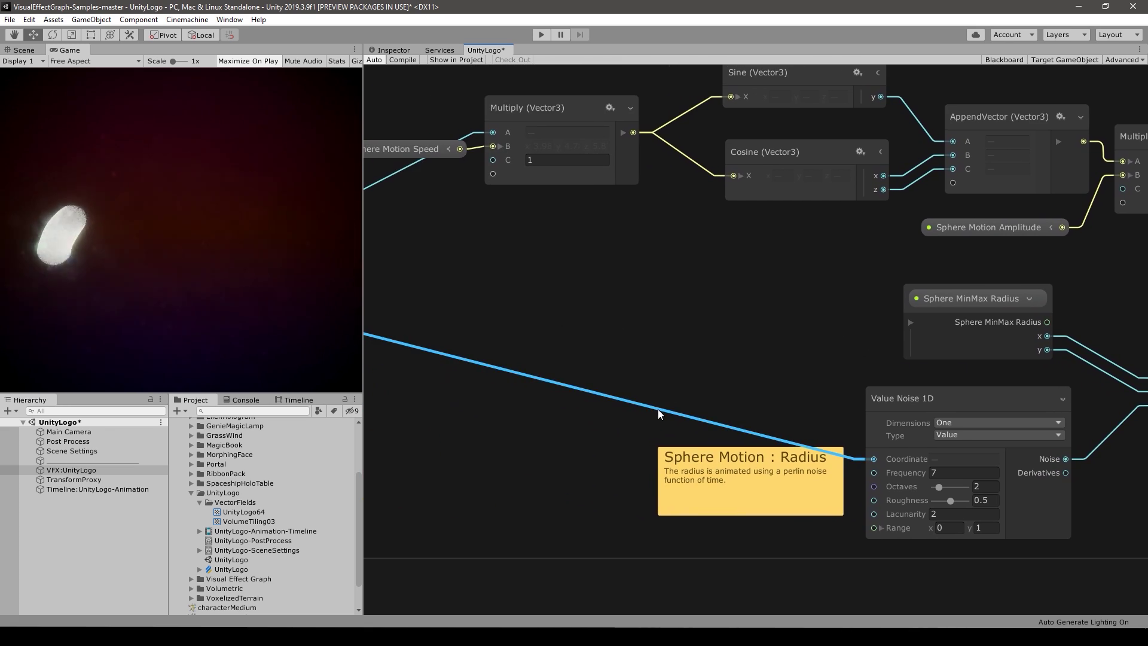
key(Delete)
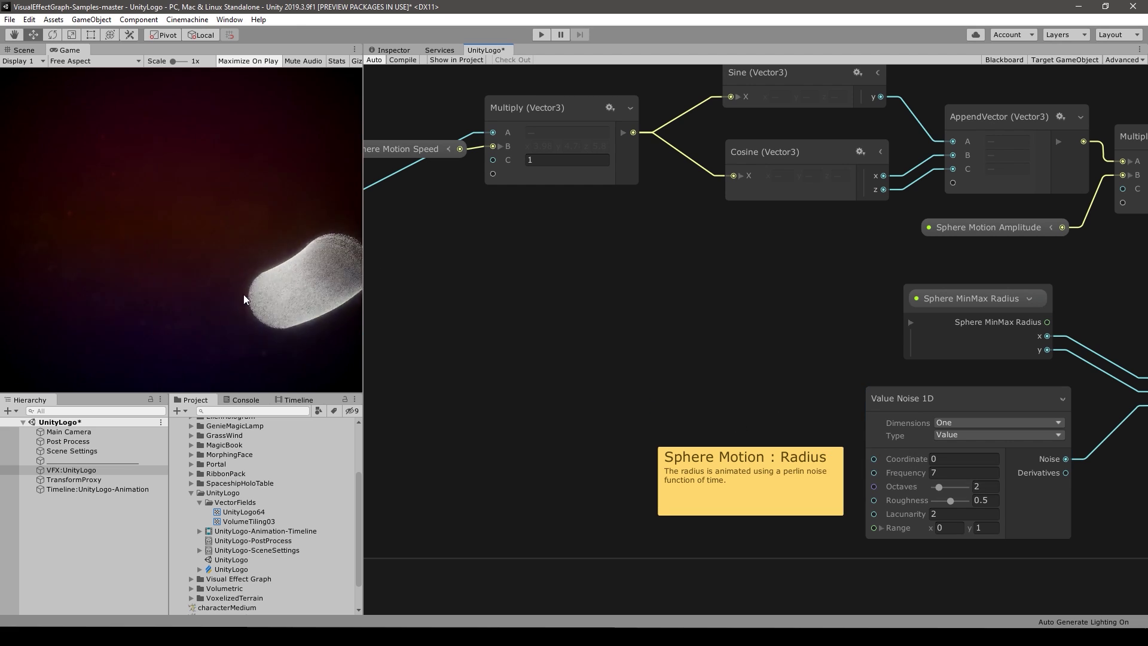
Examine the Sine and Cosine nodes of the Sphere Motion : Position group alongside a web image of the sin(x) curve
scroll(568, 329, down, 3)
middle_drag(637, 326, 628, 374)
scroll(592, 364, down, 1)
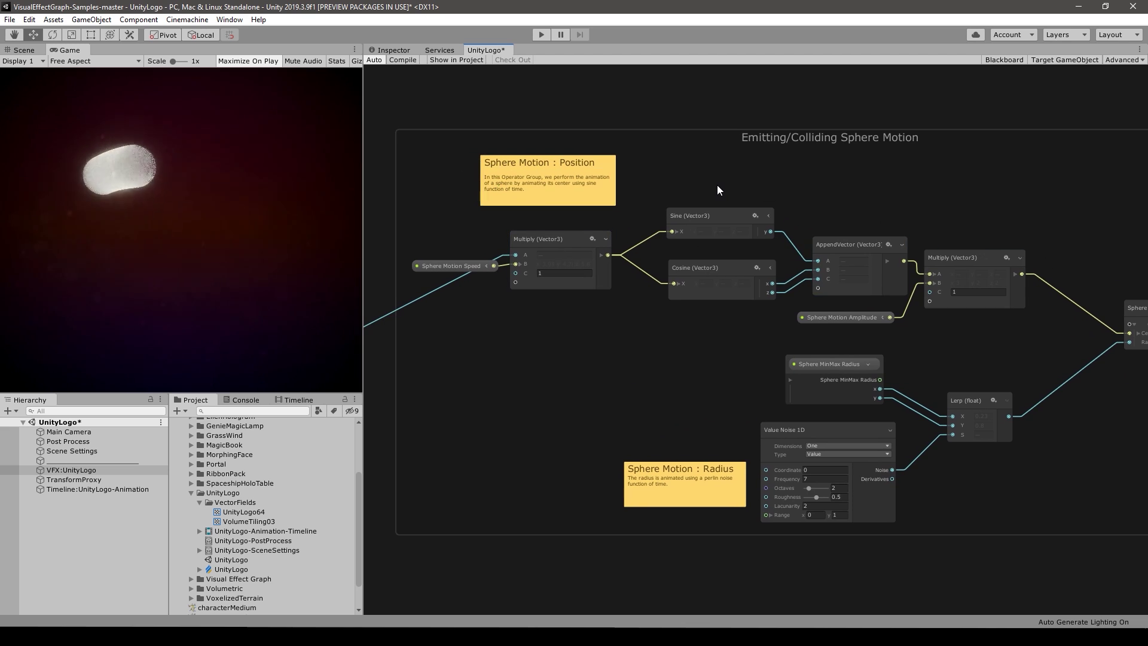
middle_drag(717, 185, 705, 214)
drag(1066, 225, 455, 347)
click(488, 382)
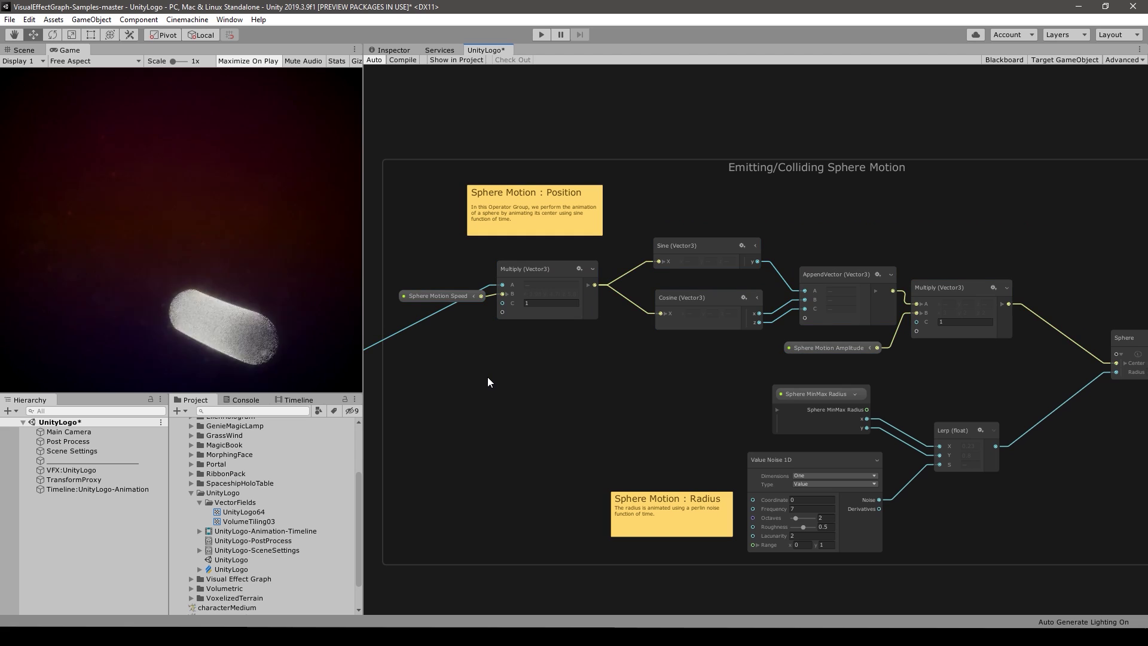
drag(646, 205, 720, 356)
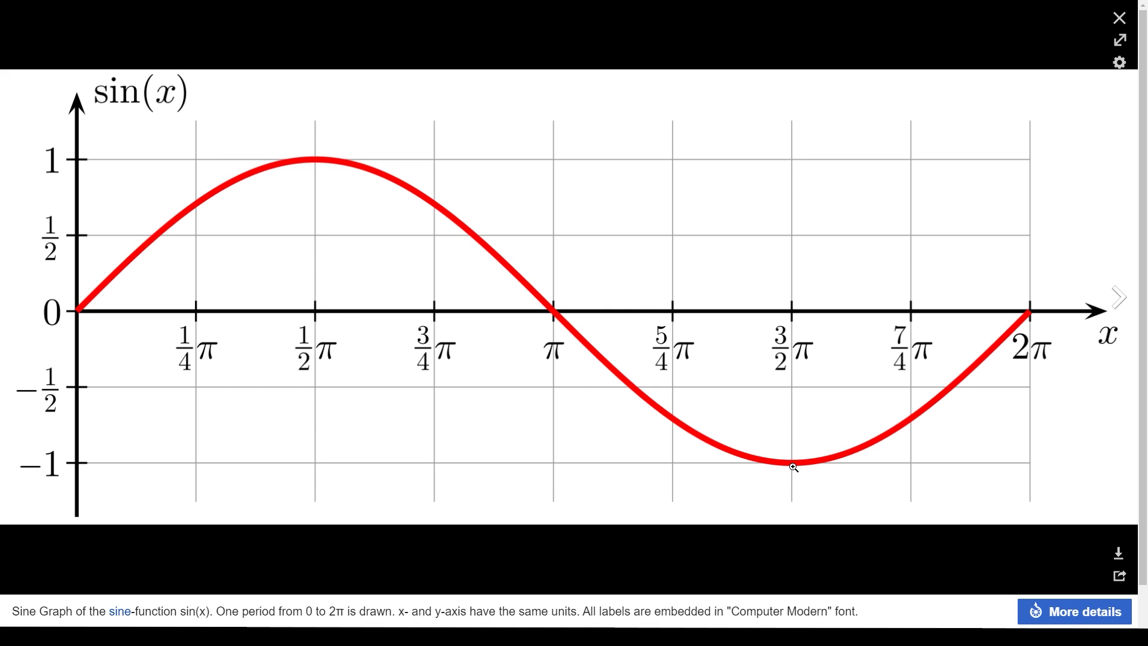
key(Right)
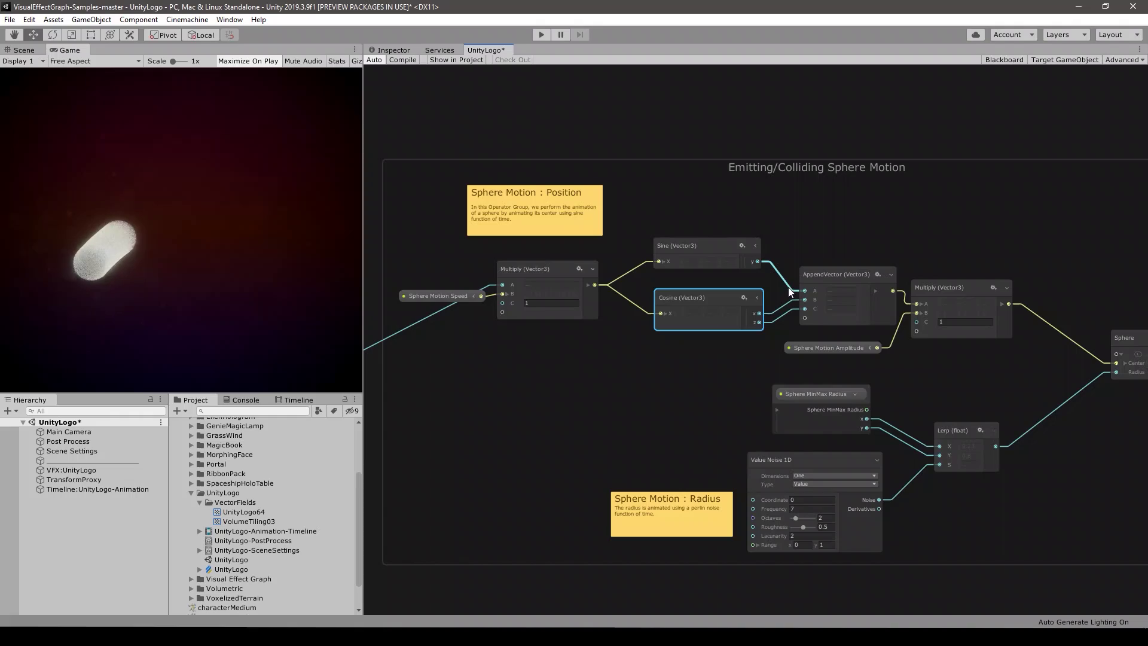
Delete the connection from the Multiply output to the X input of the Cosine node
scroll(788, 287, up, 3)
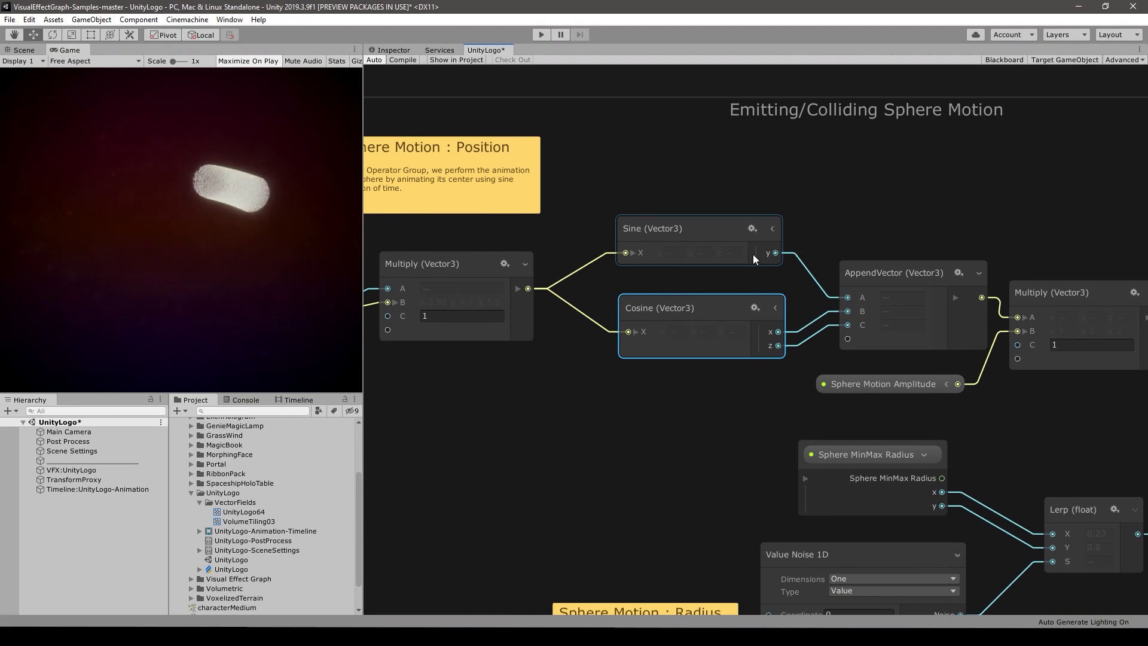
click(684, 237)
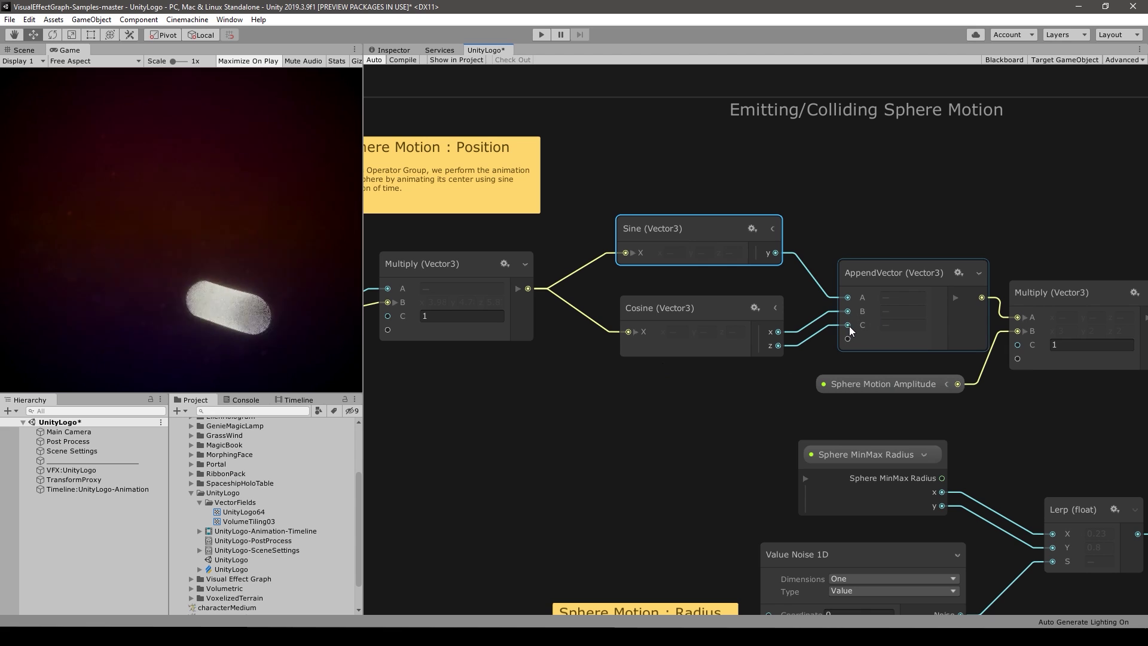
click(580, 311)
key(Delete)
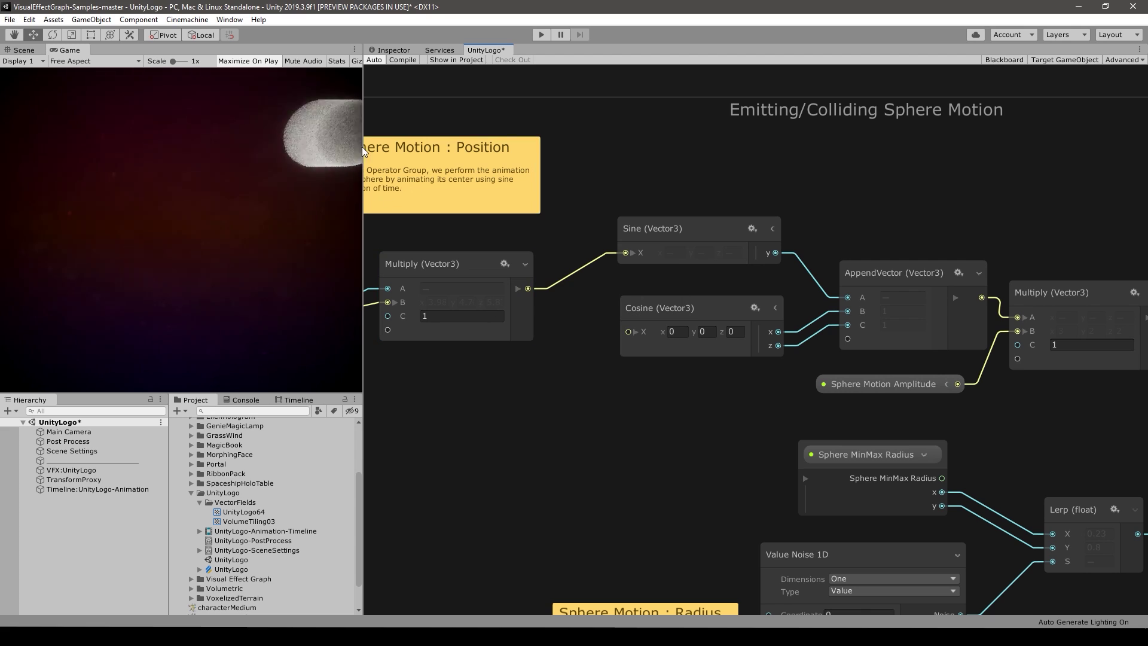
Move the Sine node up and expand its components, and disconnect its X input from the Multiply node
click(696, 220)
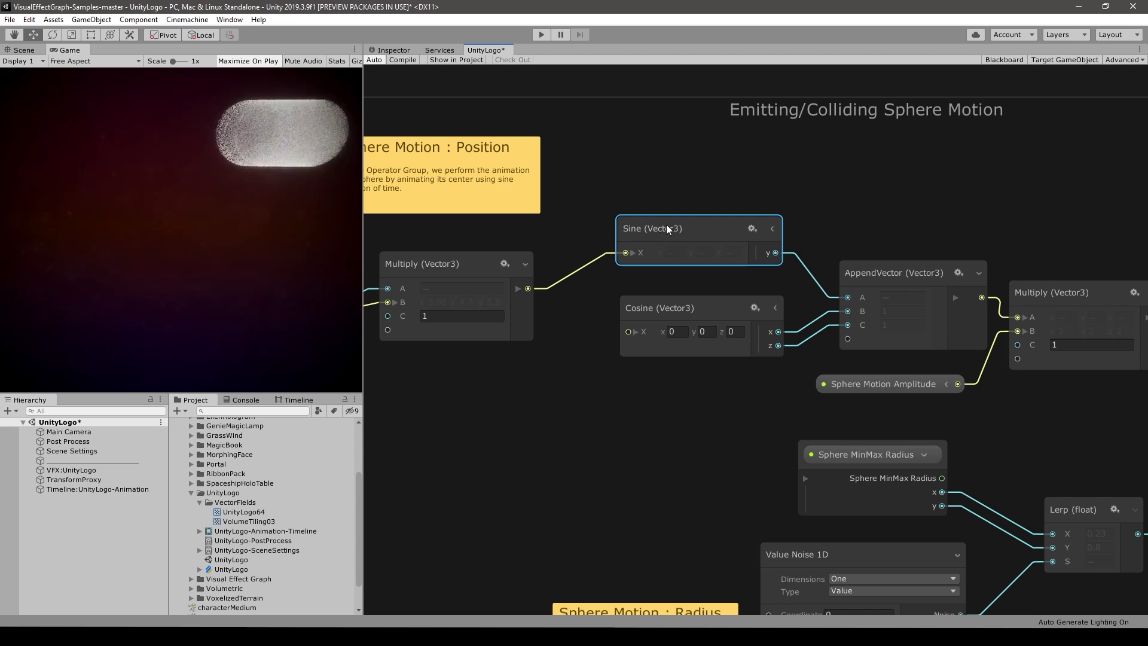
drag(677, 218, 677, 179)
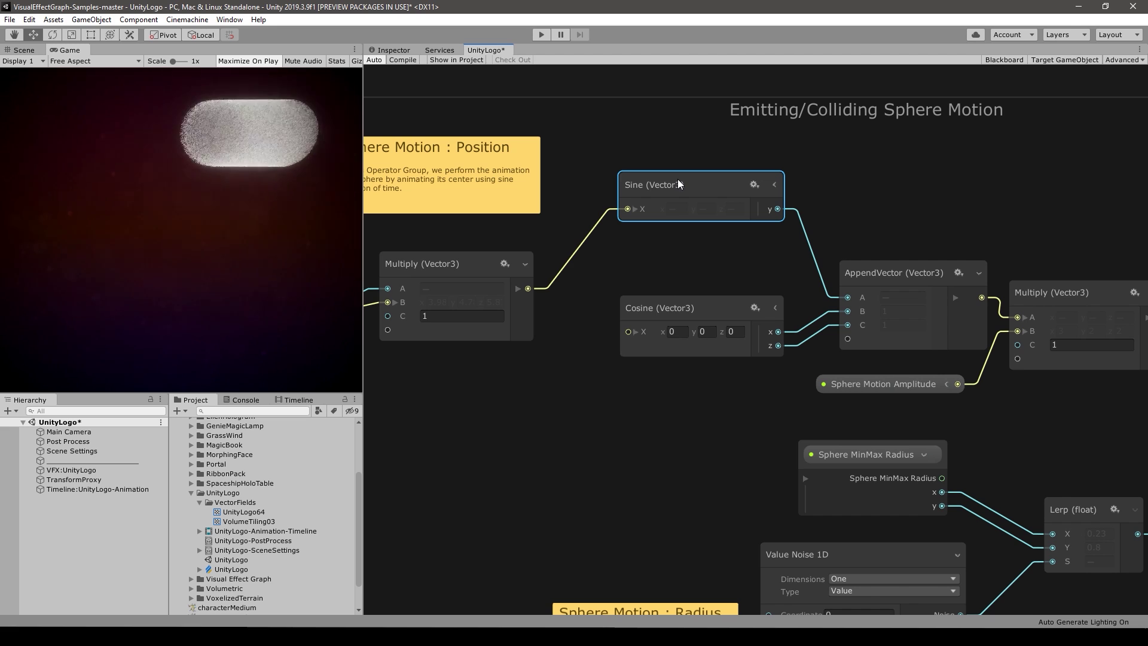
double_click(678, 181)
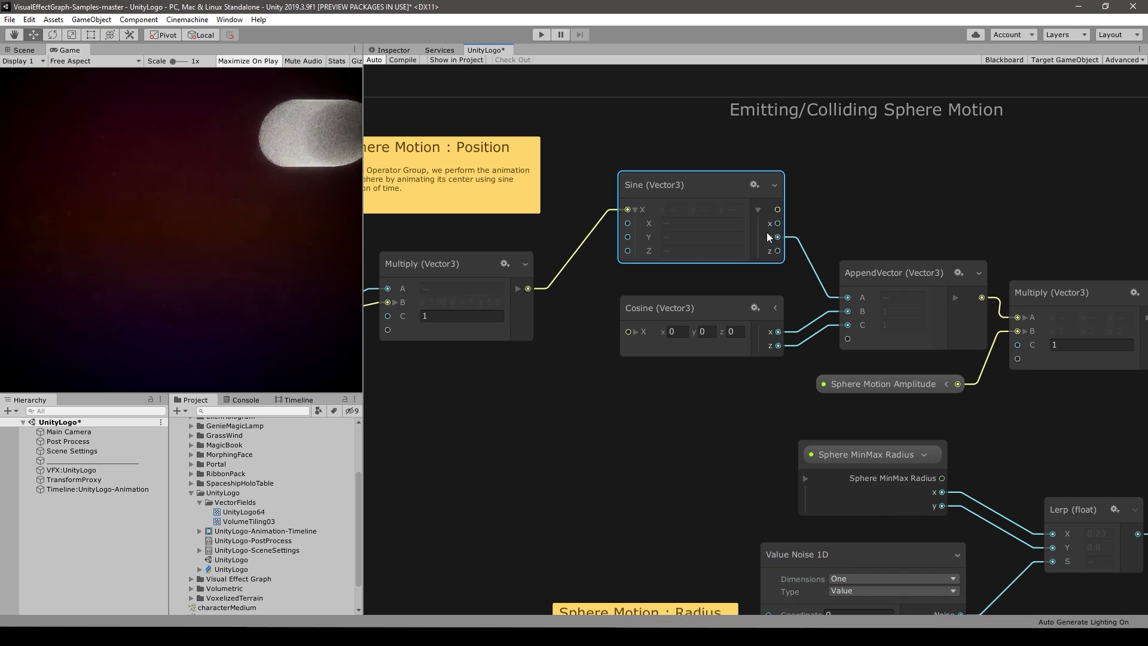
click(575, 255)
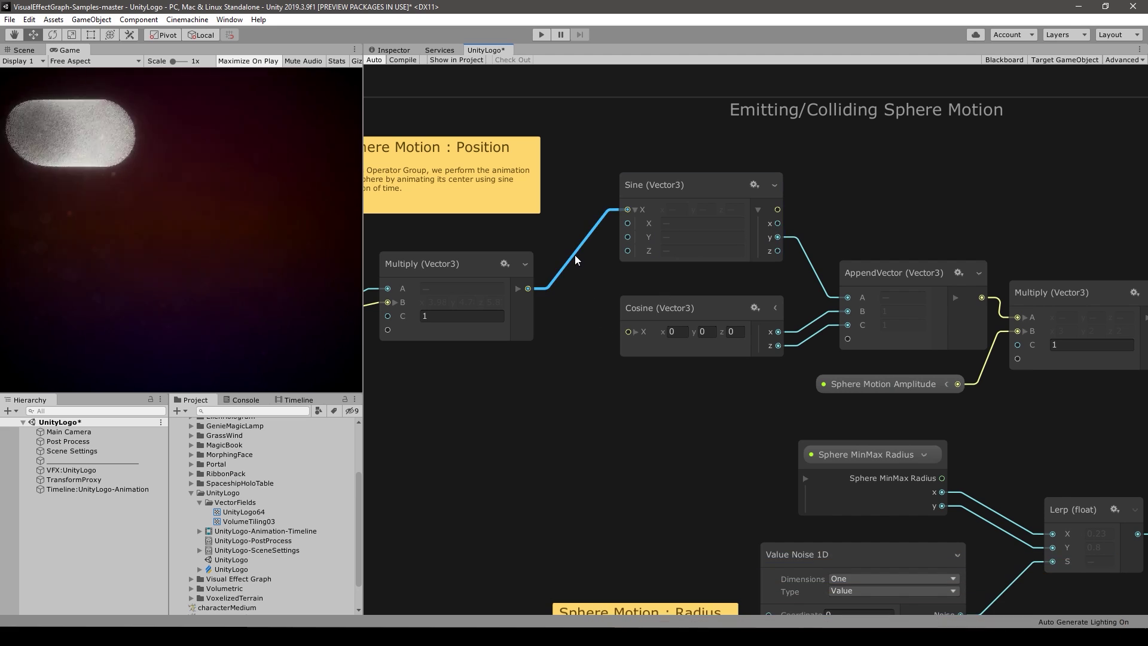
key(Delete)
Try raising the Sine node's Z component to 0.81 and changing its Y component, and undo the changes
click(647, 253)
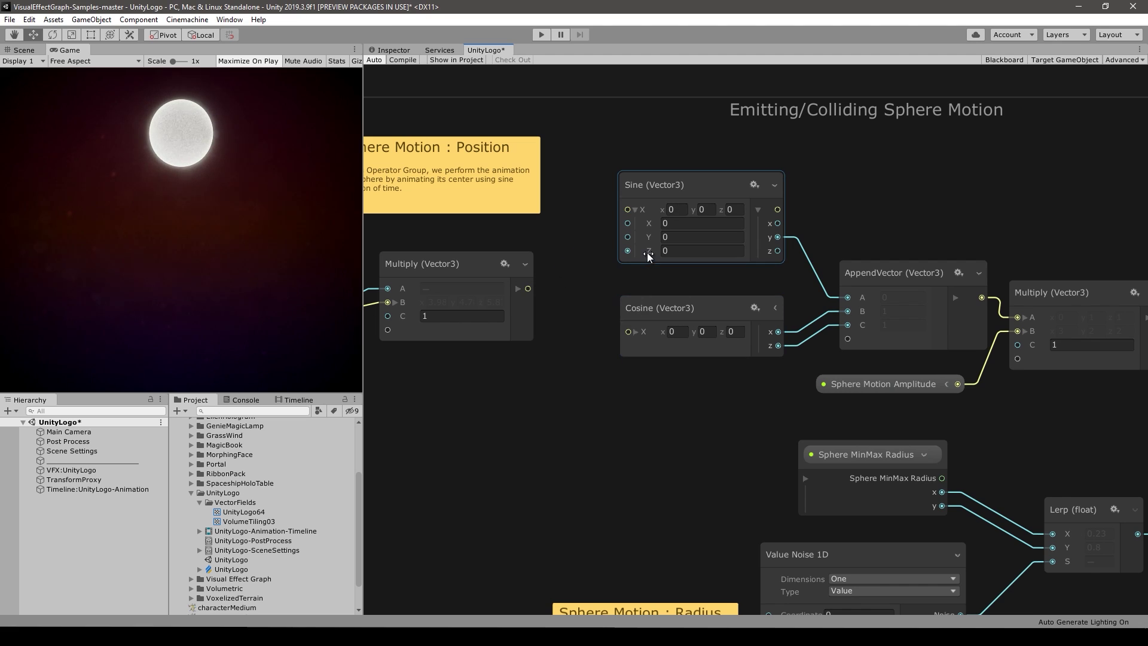
drag(649, 251, 695, 258)
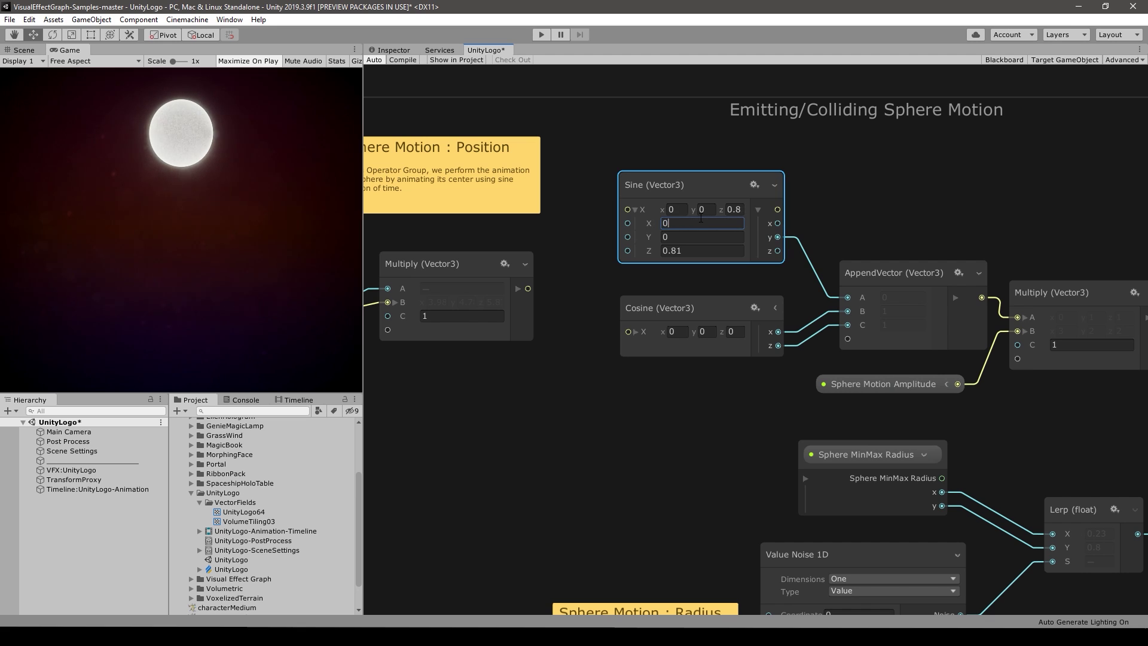
drag(651, 237, 882, 240)
key(ctrl+z)
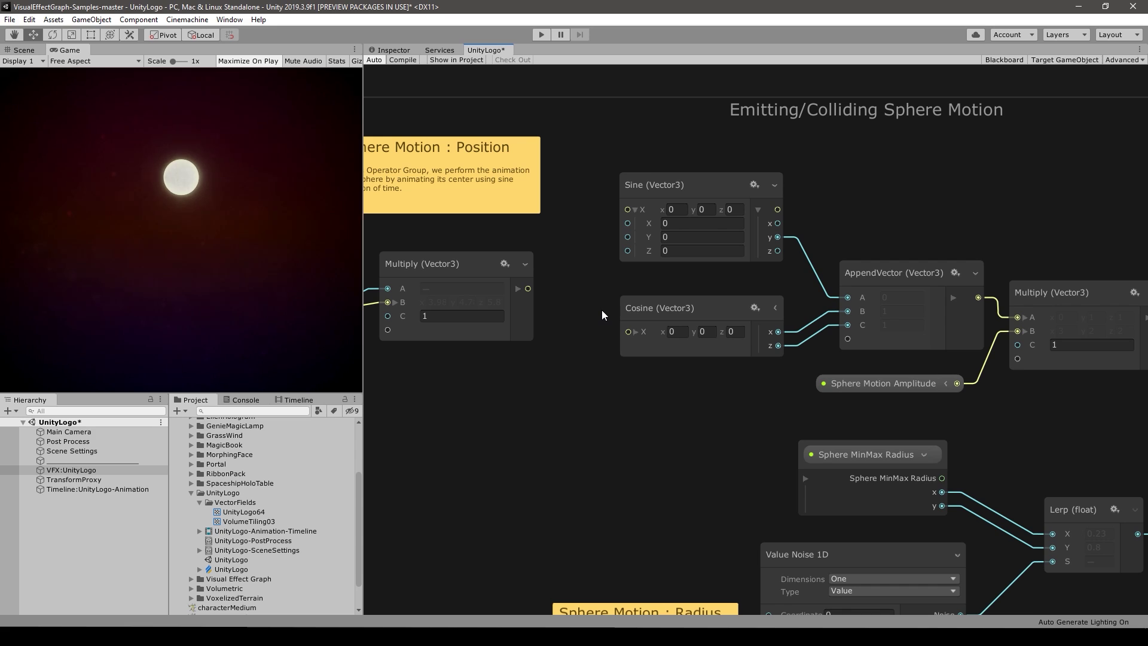
Sweep the Sine node's Y component through 1.61, 3.12 and 6.66 to test the sphere's movement, and undo it
click(724, 235)
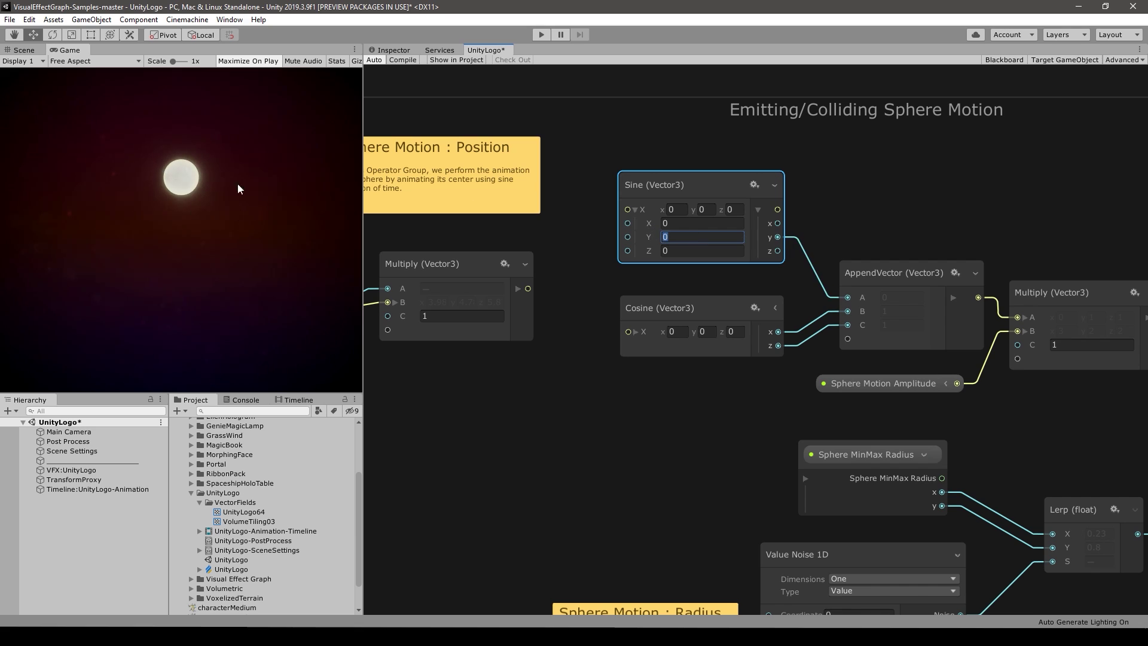
drag(643, 238, 685, 236)
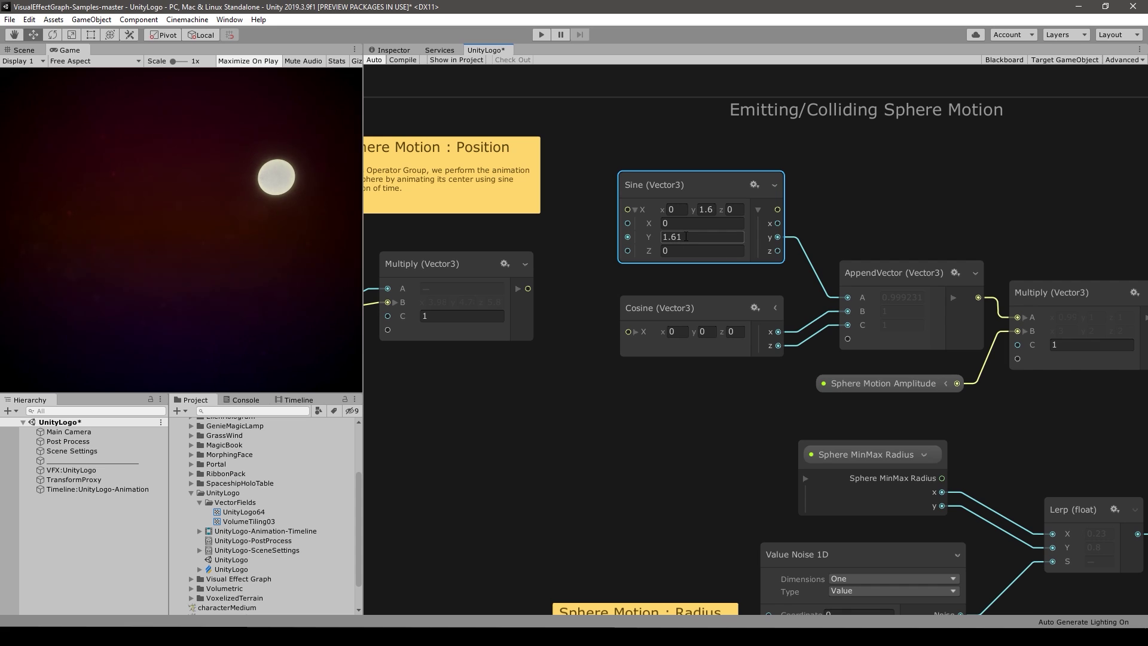
drag(644, 241, 666, 237)
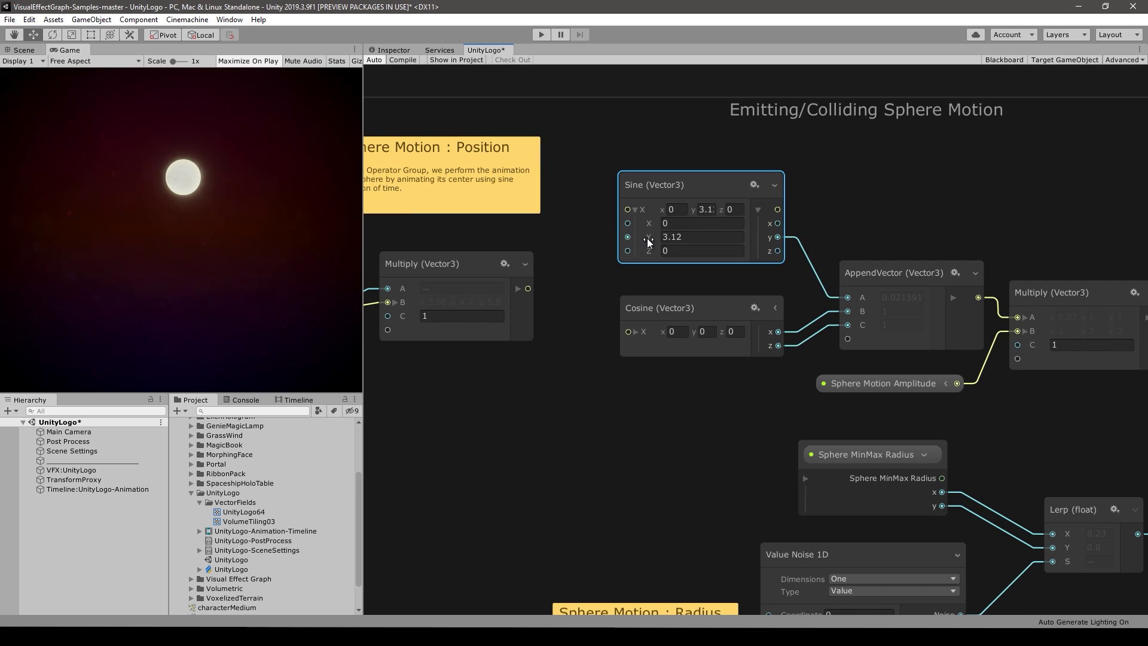
drag(648, 241, 687, 238)
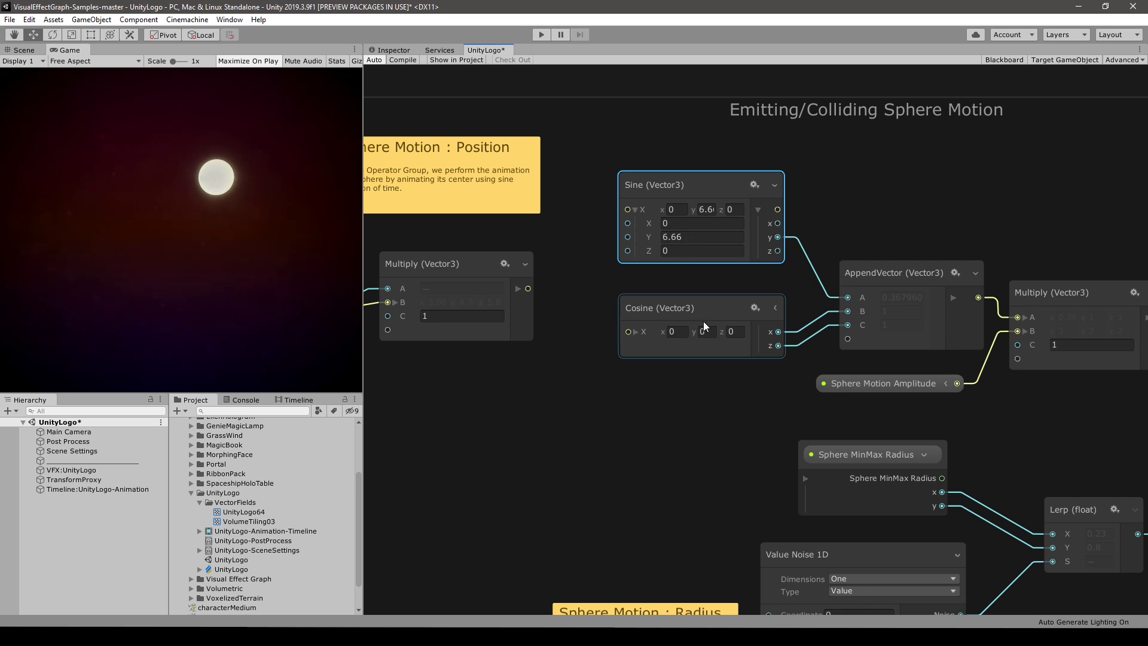
key(ctrl+z)
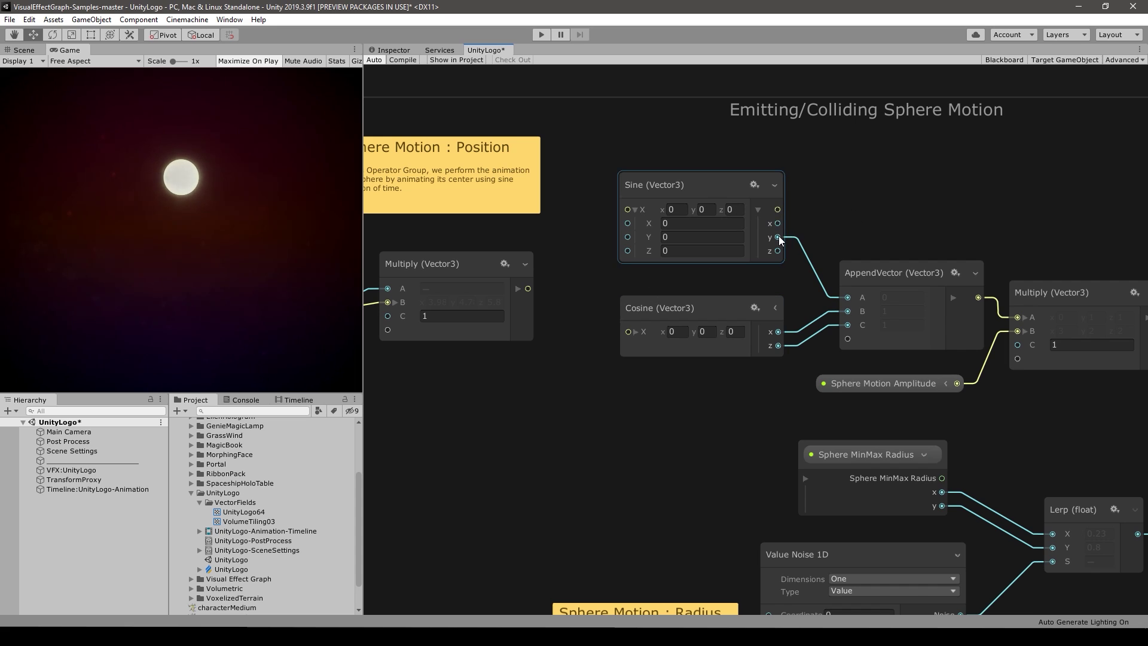
Examine how AppendVector combines the Sine and Cosine outputs and is multiplied by Sphere Motion Amplitude to drive the Sphere's Center
click(847, 299)
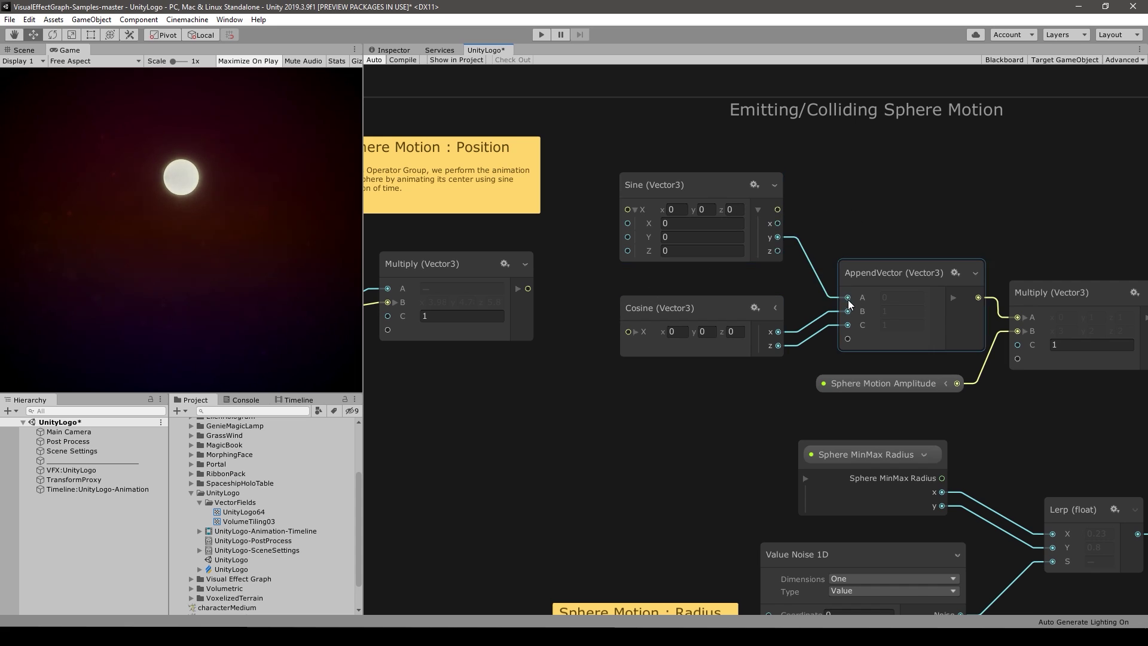
click(903, 281)
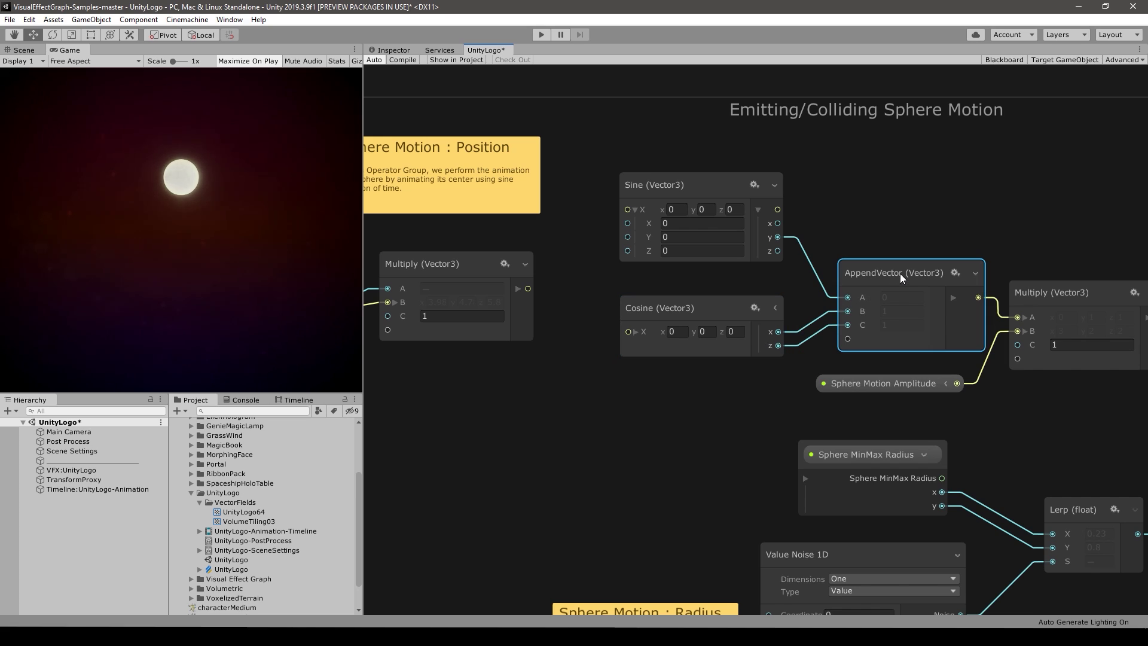
scroll(899, 273, up, 2)
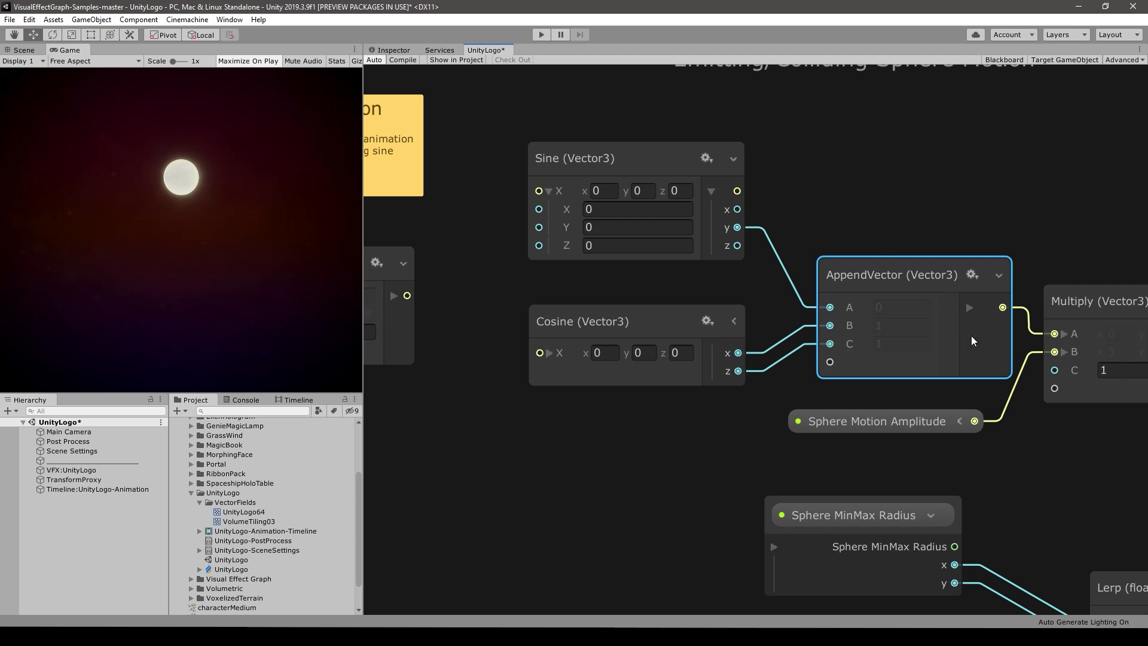
middle_drag(971, 335, 845, 332)
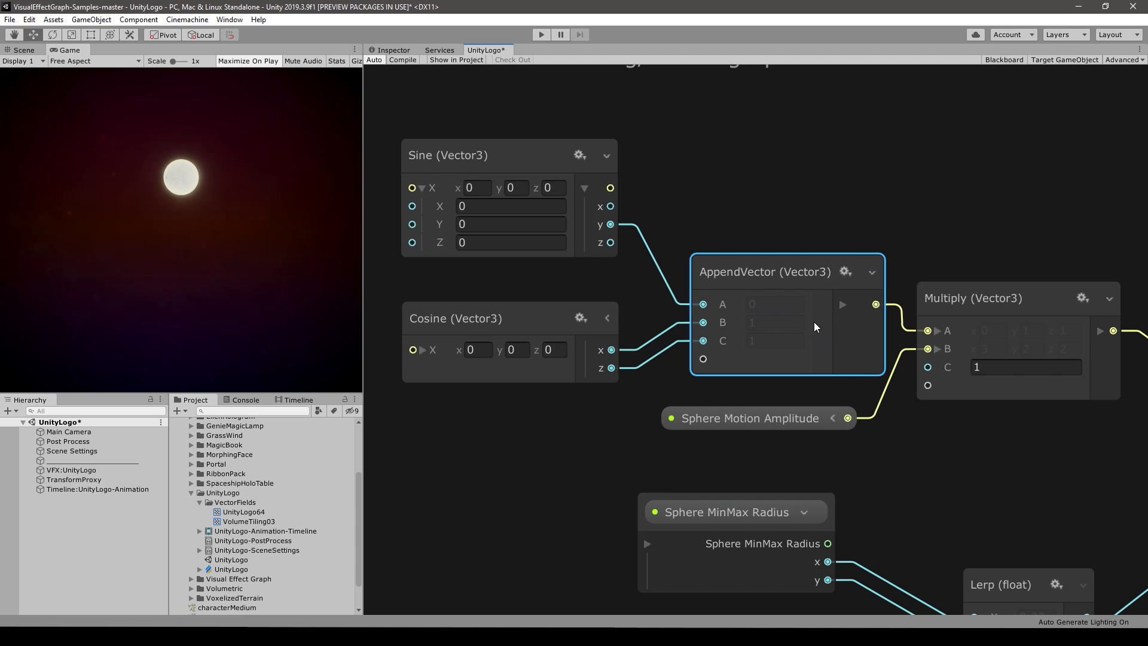
middle_drag(819, 318, 698, 271)
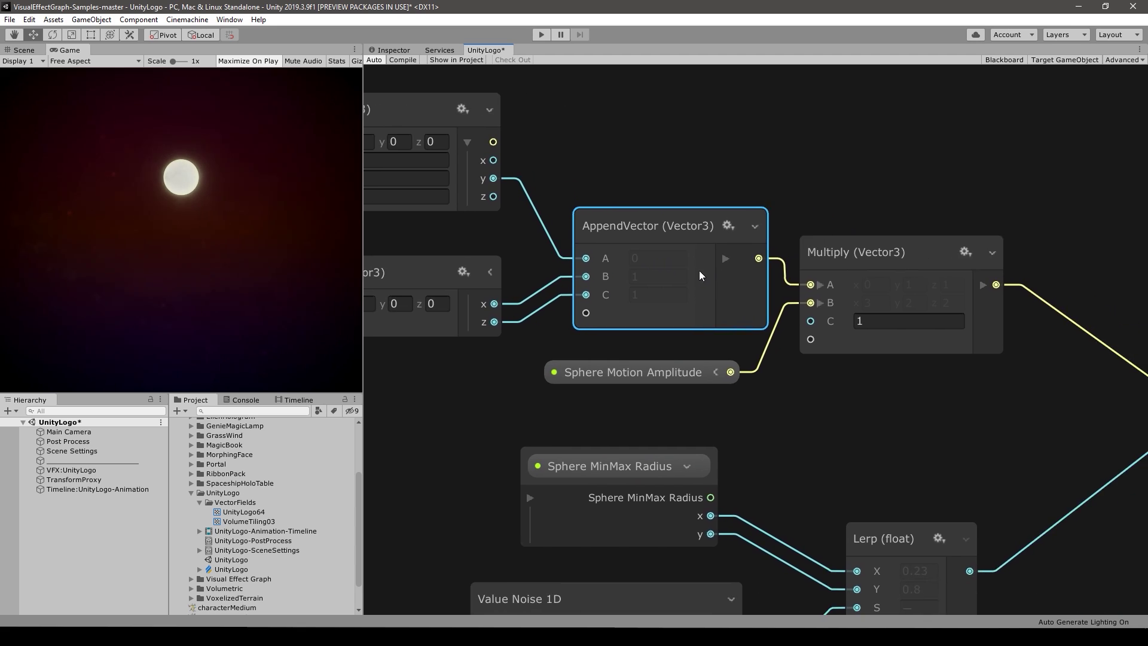
click(880, 239)
click(687, 235)
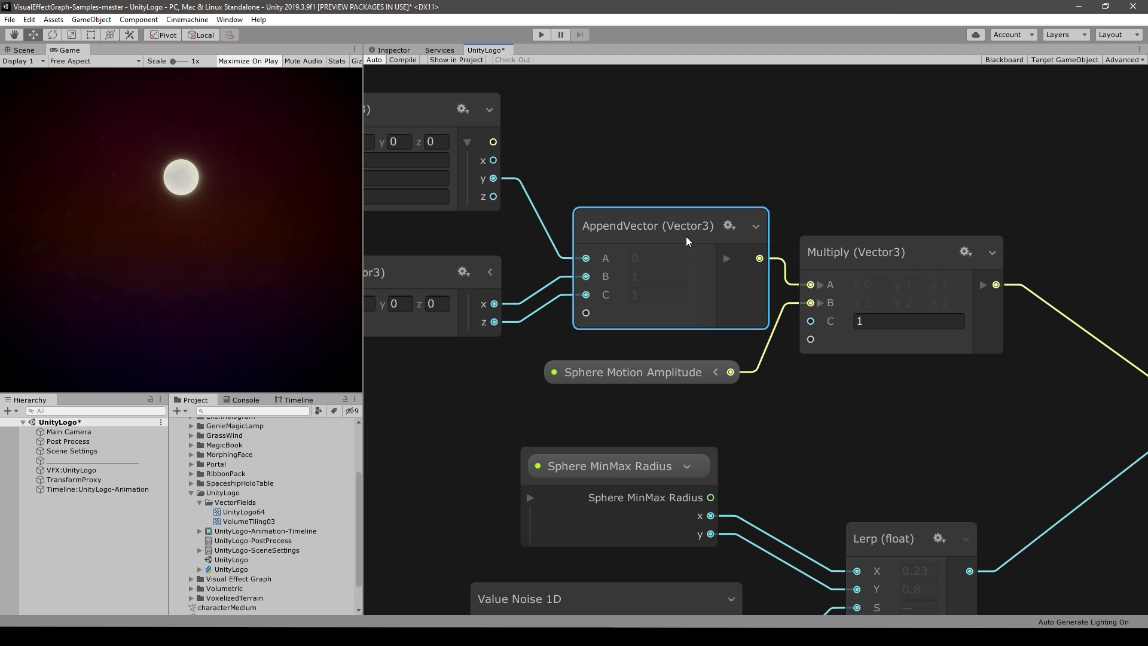
click(640, 371)
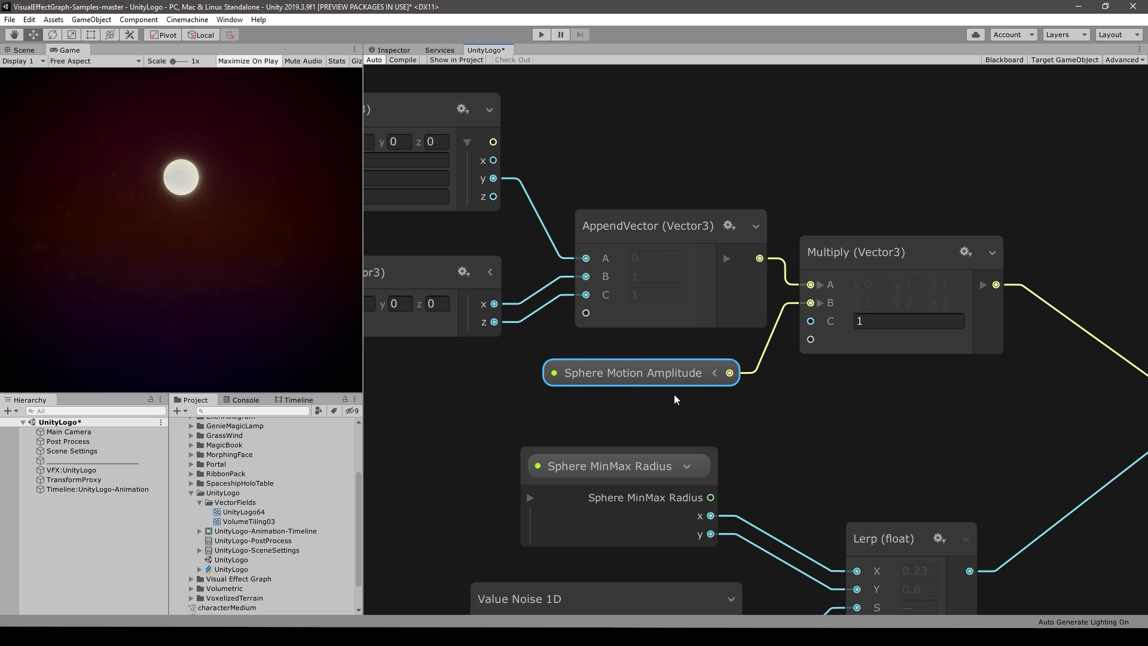
scroll(673, 394, down, 2)
click(835, 280)
middle_drag(978, 400, 679, 364)
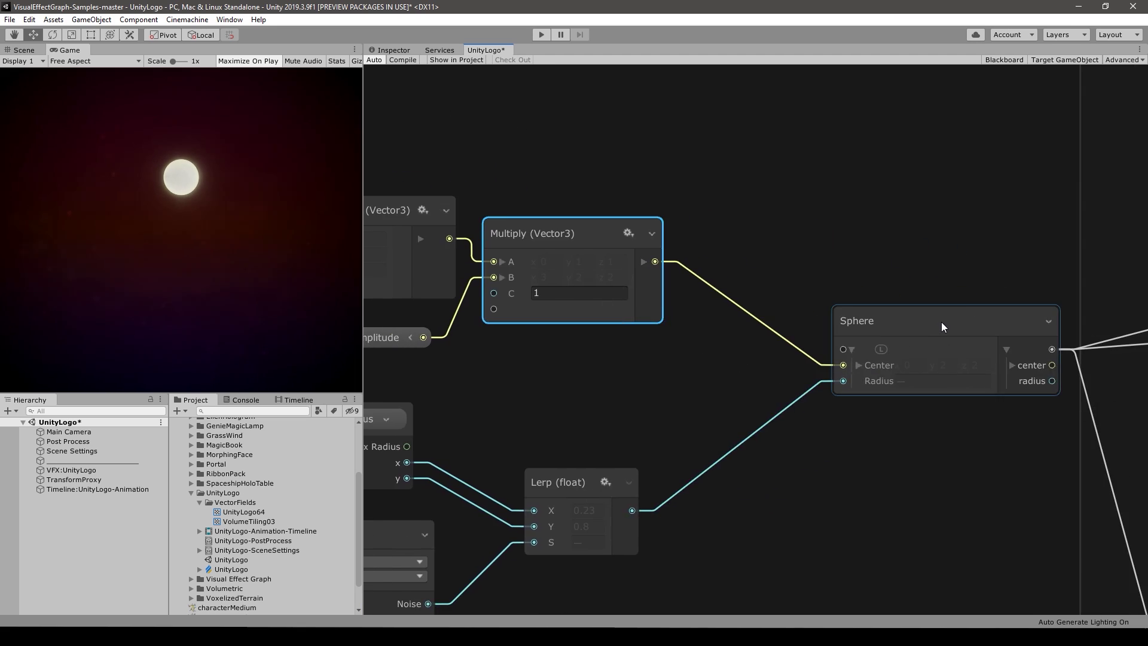
Connect the output of the Multiply node fed by Sphere Motion Speed to the Sine node's X input
click(872, 366)
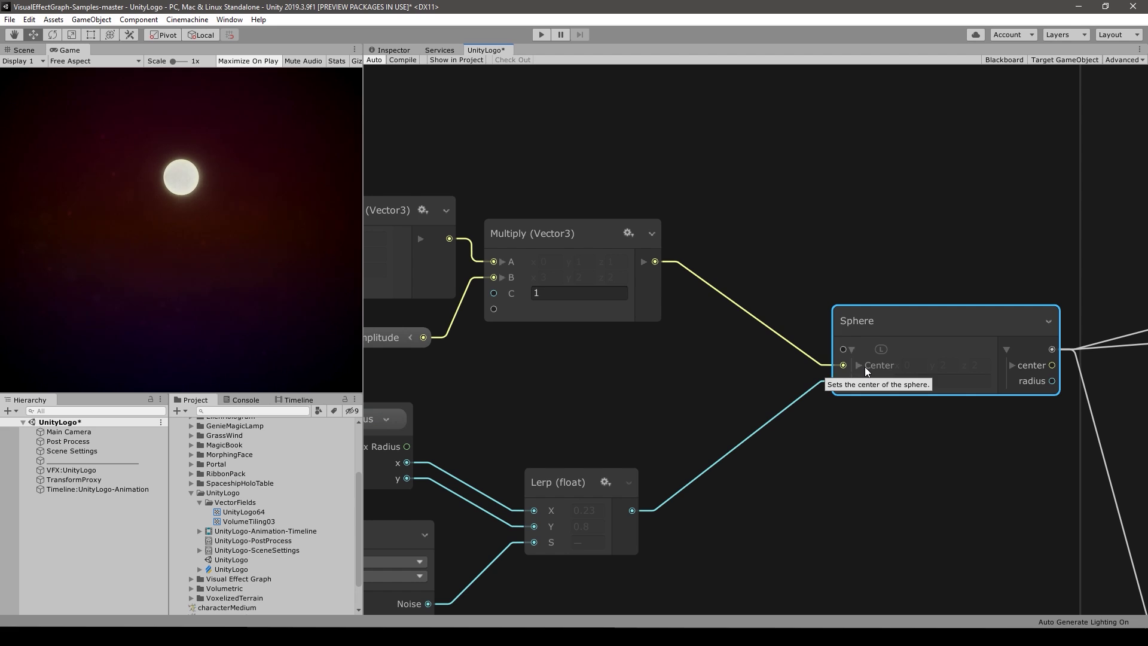
click(808, 249)
middle_drag(772, 239, 1132, 276)
scroll(665, 190, down, 2)
middle_drag(665, 190, 904, 209)
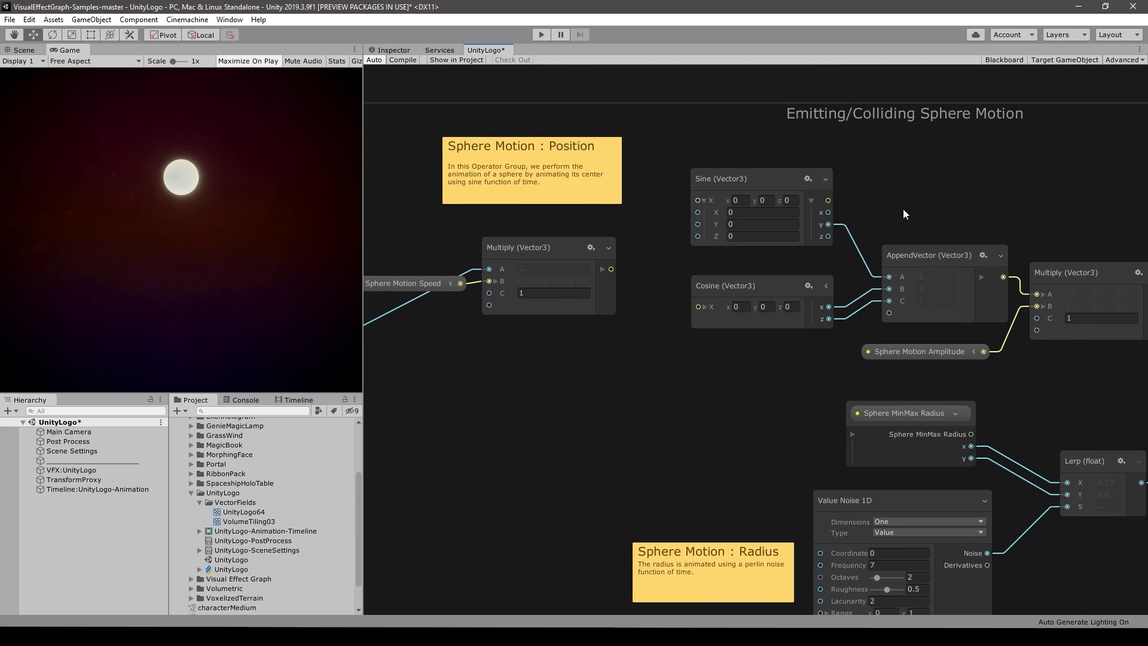
click(880, 358)
middle_drag(666, 367, 744, 383)
scroll(723, 377, down, 1)
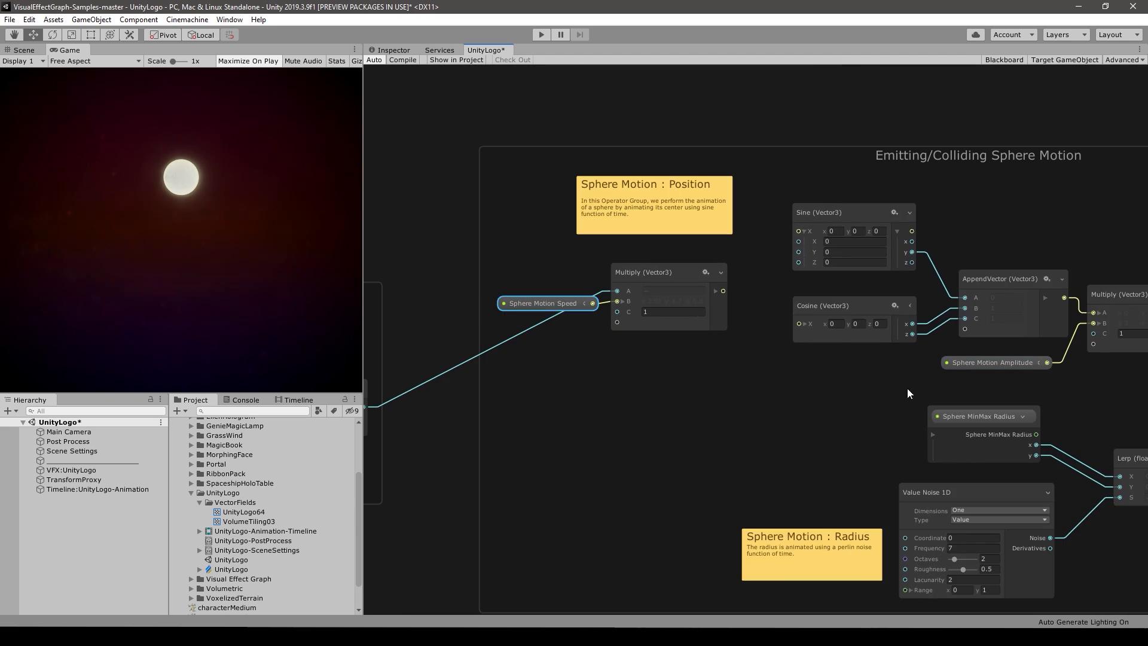
scroll(748, 257, up, 3)
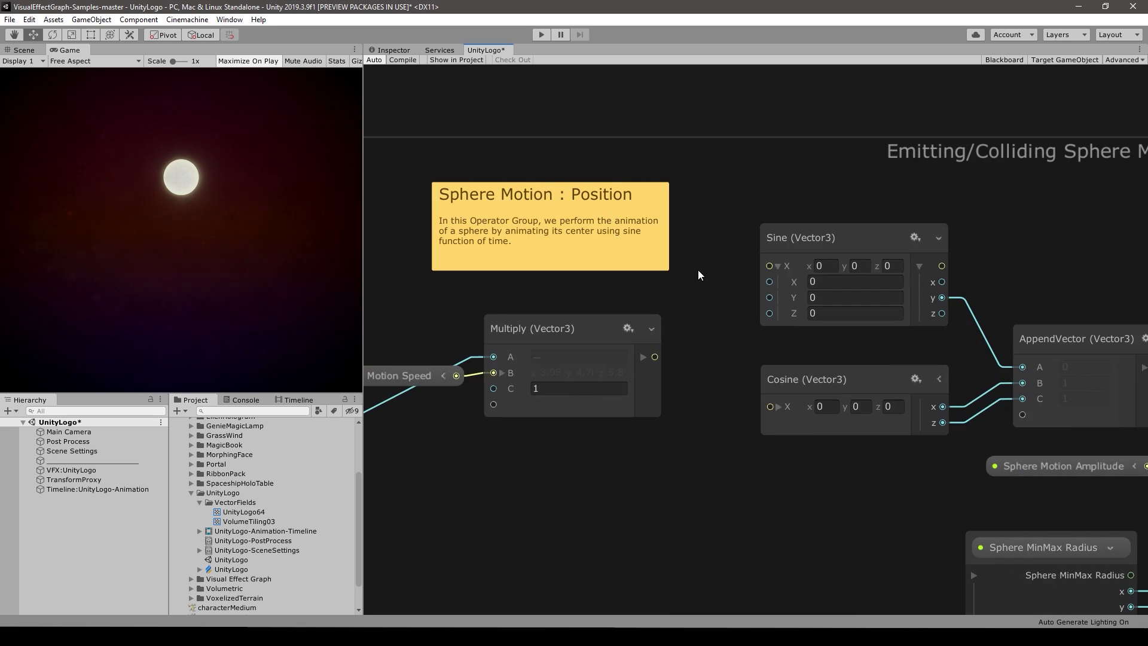
drag(763, 268, 765, 267)
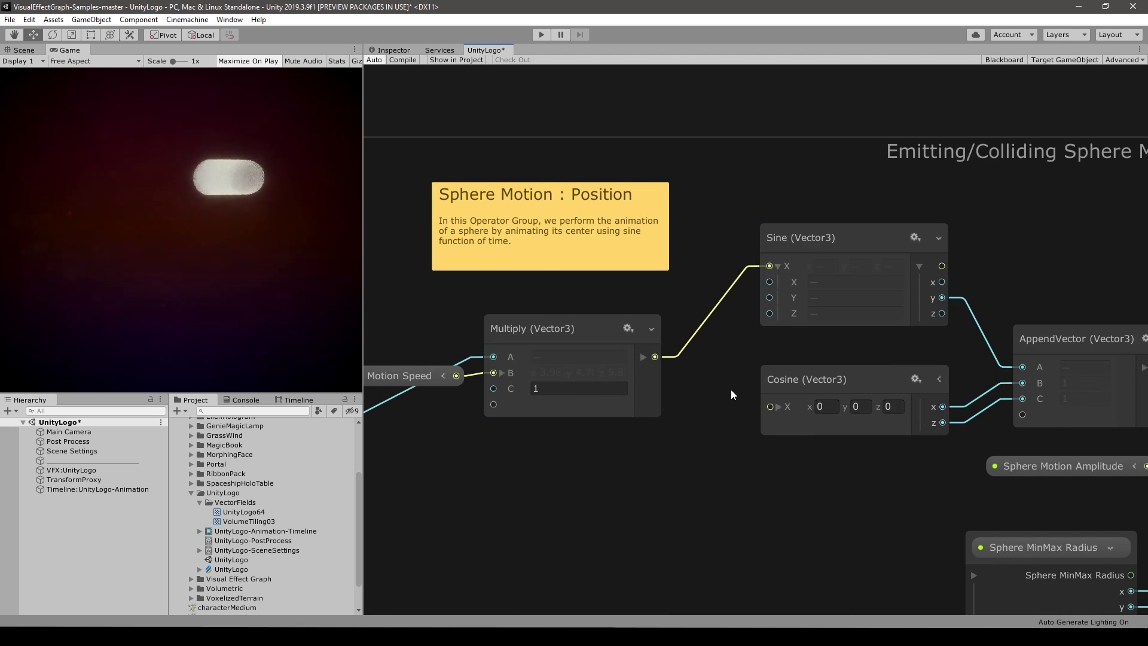
Enable the Sphere Motion Speed and Sphere Motion Amplitude overrides on the VFX:UnityLogo object
click(394, 50)
click(62, 469)
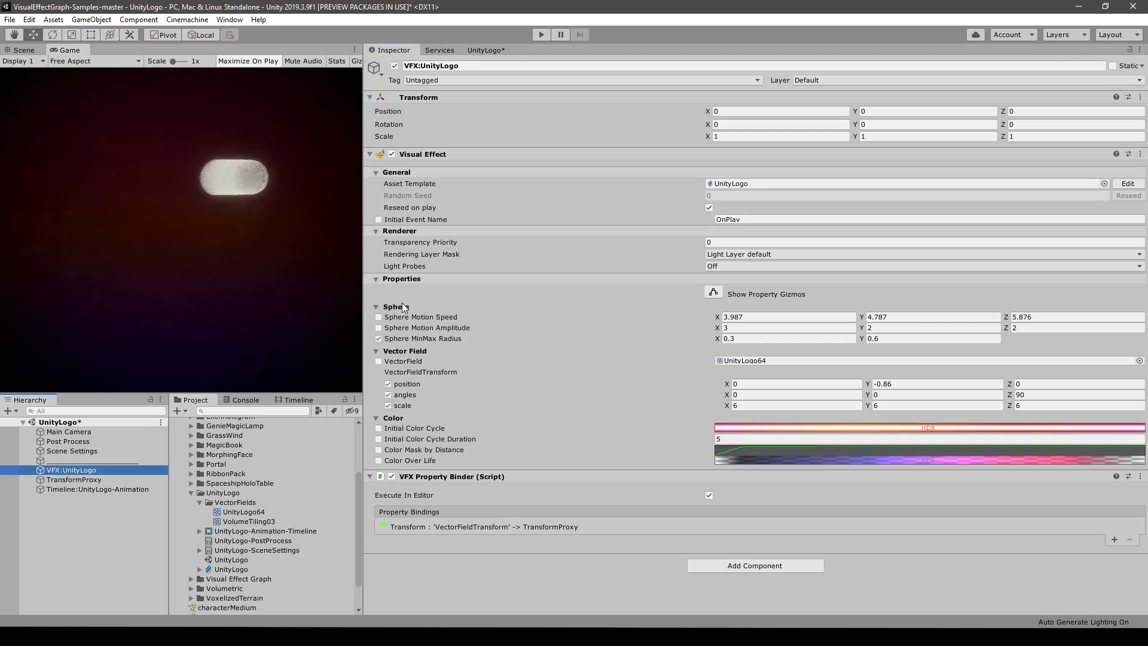
click(403, 316)
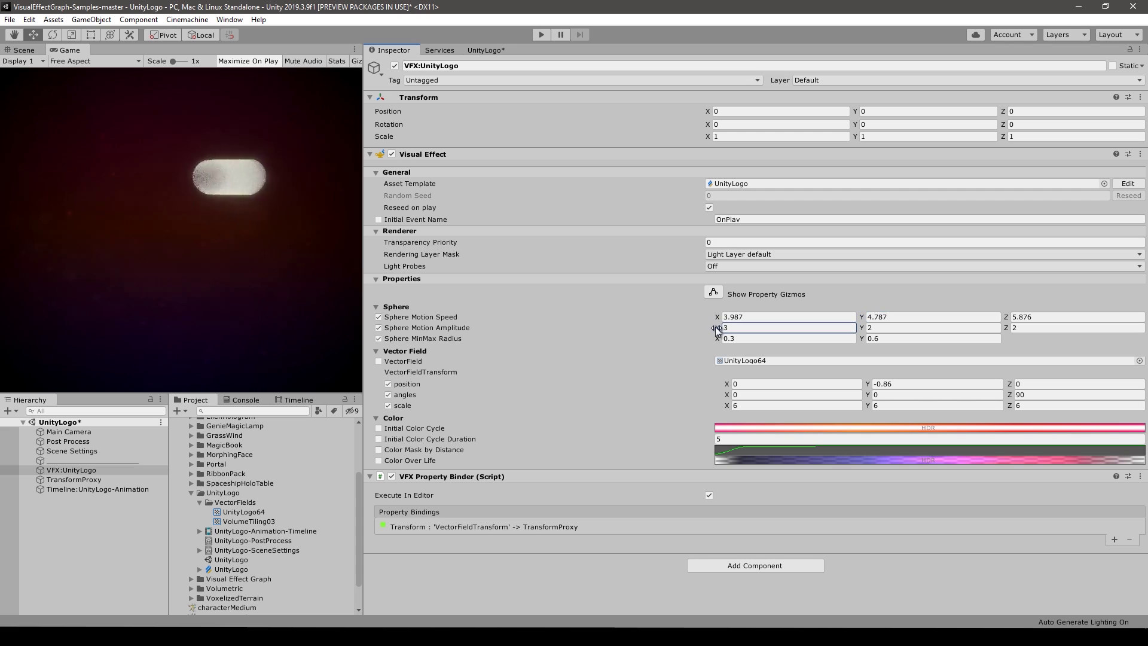
Test Sphere Motion Amplitude X at 5.36 and 0.31, and restore it to 3
key(BackSpace)
key(BackSpace)
key(BackSpace)
text(5.36)
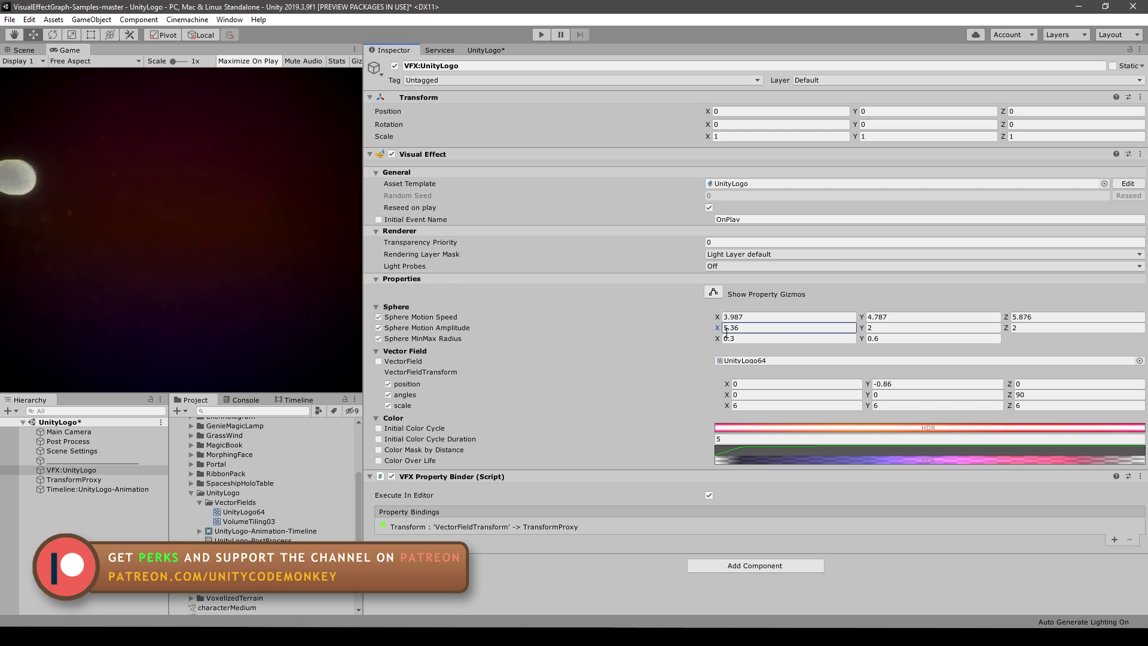
drag(719, 330, 658, 333)
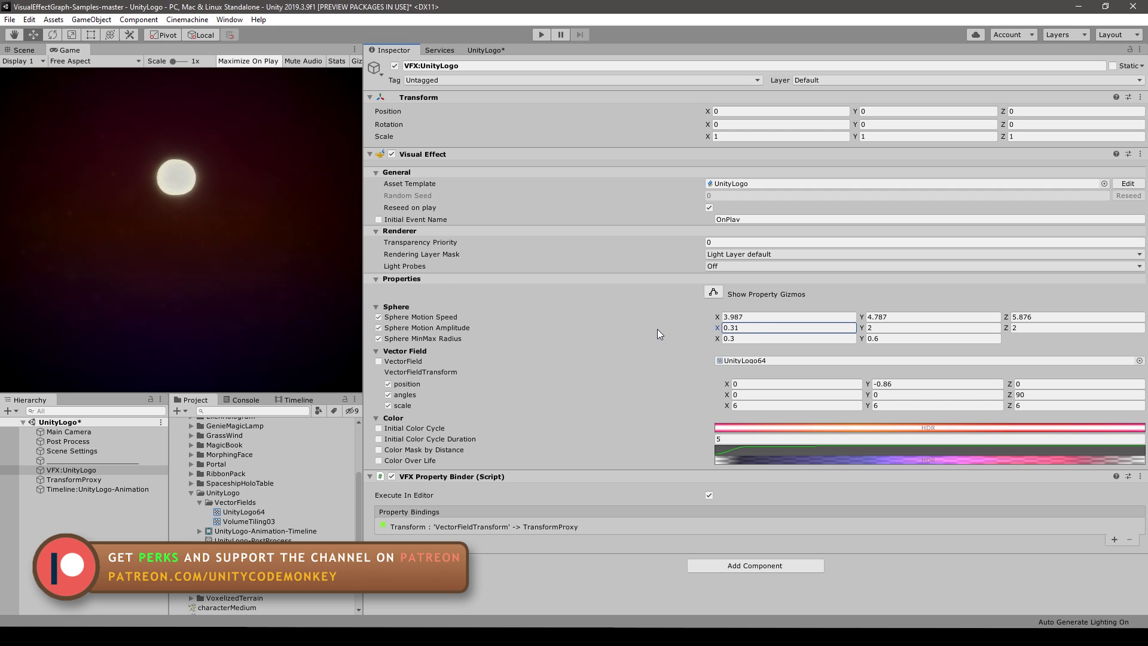
key(ctrl+z)
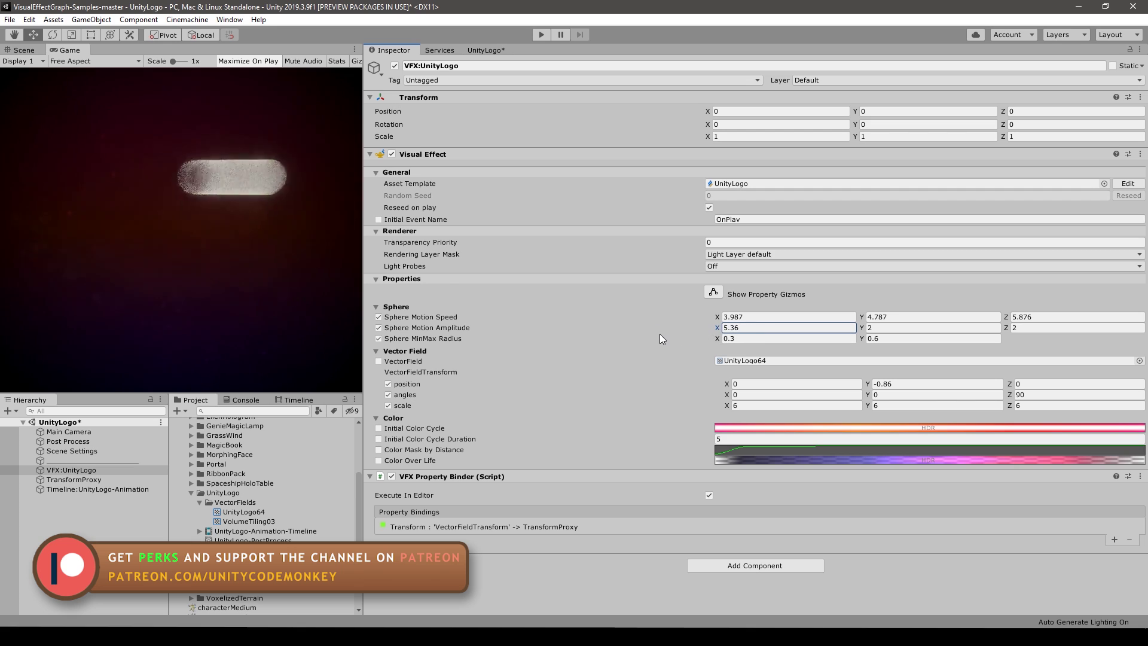
text(3)
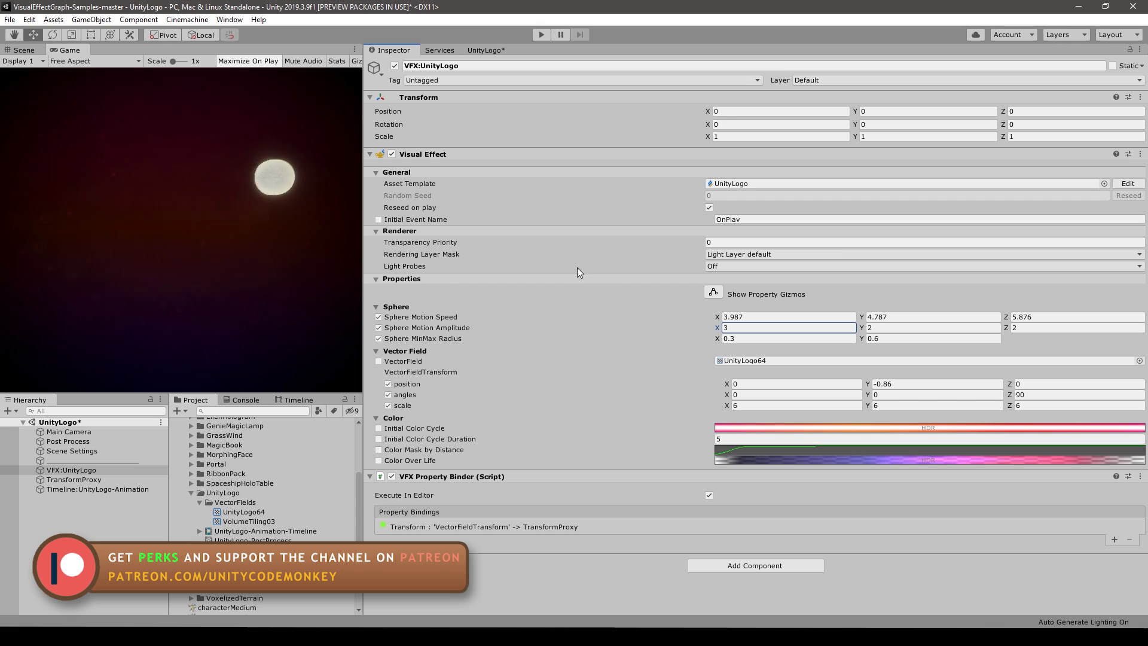
Back in the UnityLogo graph, connect the speed Multiply node's output to the X inputs of both Cosine and Sine
click(485, 49)
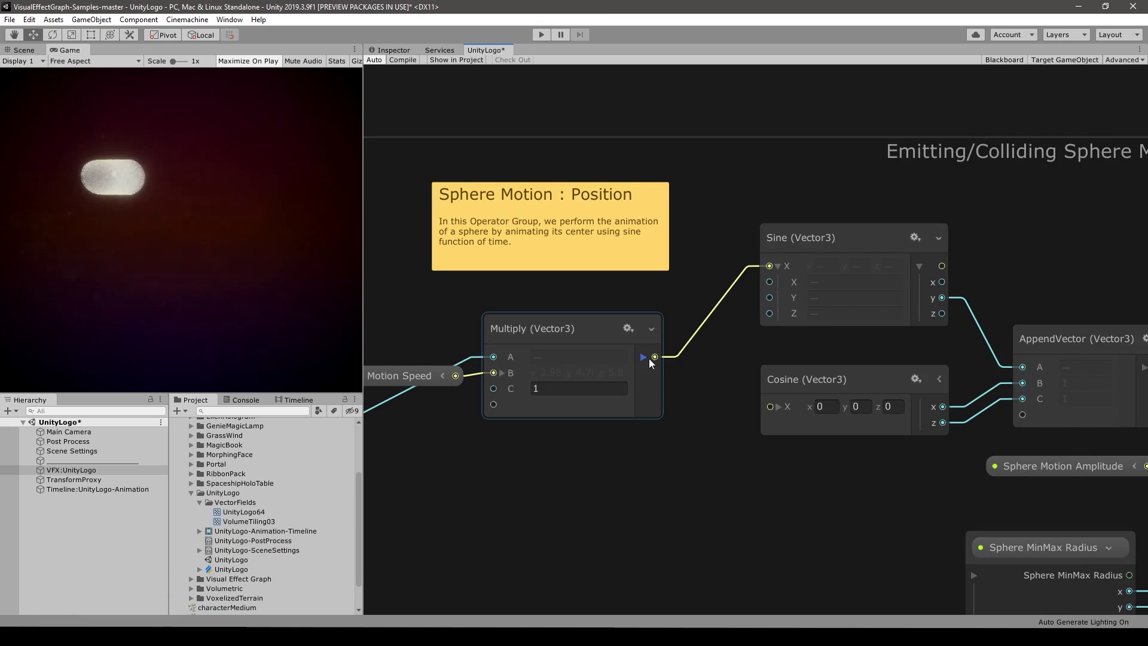
drag(658, 356, 765, 407)
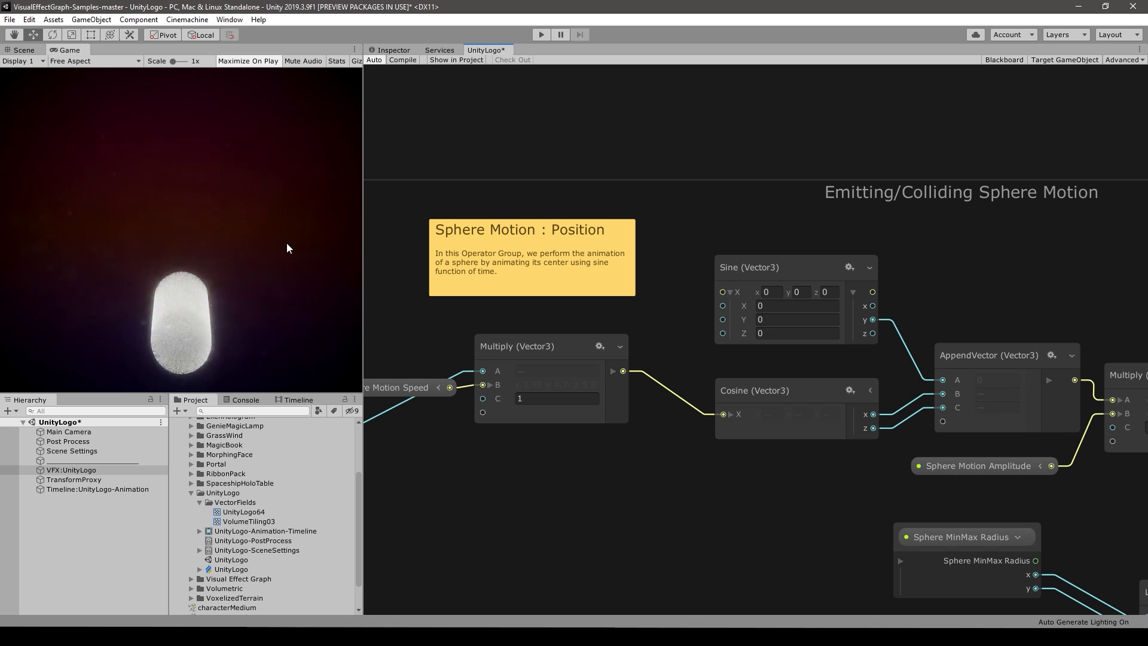
scroll(678, 219, down, 5)
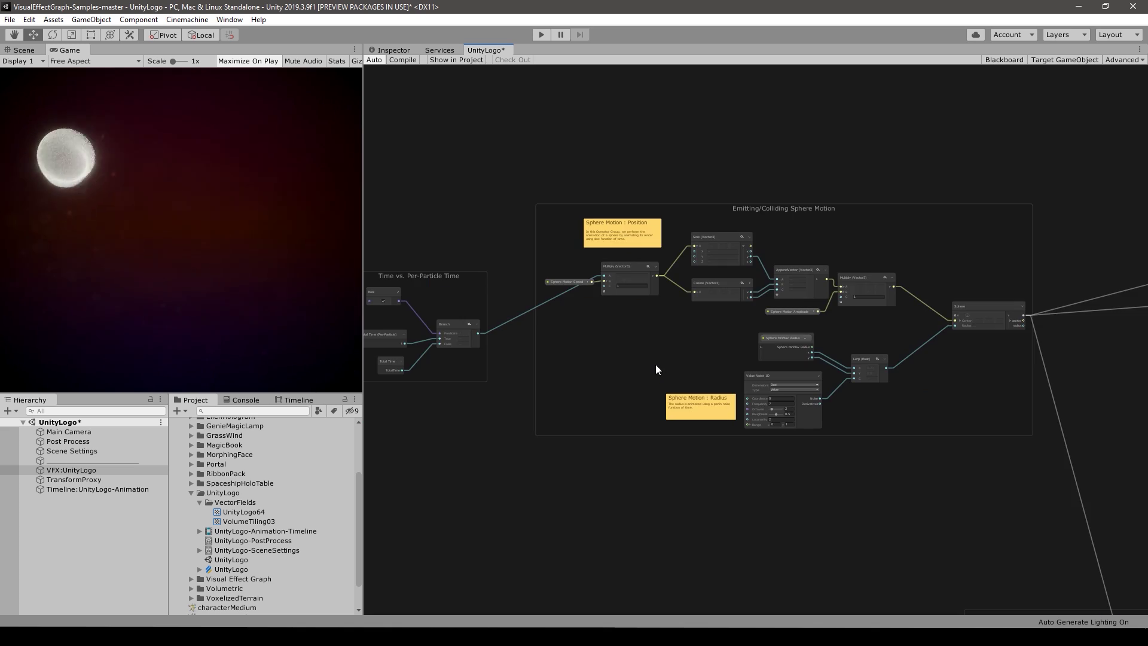
middle_drag(574, 377, 726, 361)
click(663, 266)
scroll(724, 347, up, 4)
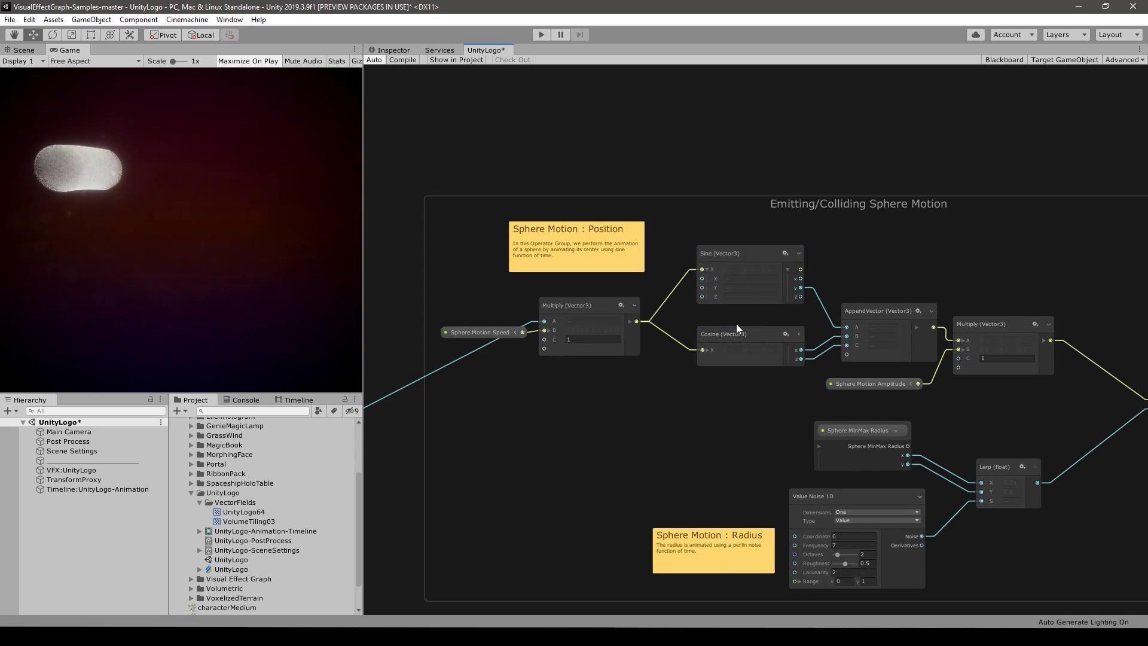
Connect the Branch output of the Time vs. Per-Particle Time group to the Value Noise 1D node's Coordinate input
middle_drag(746, 406, 712, 421)
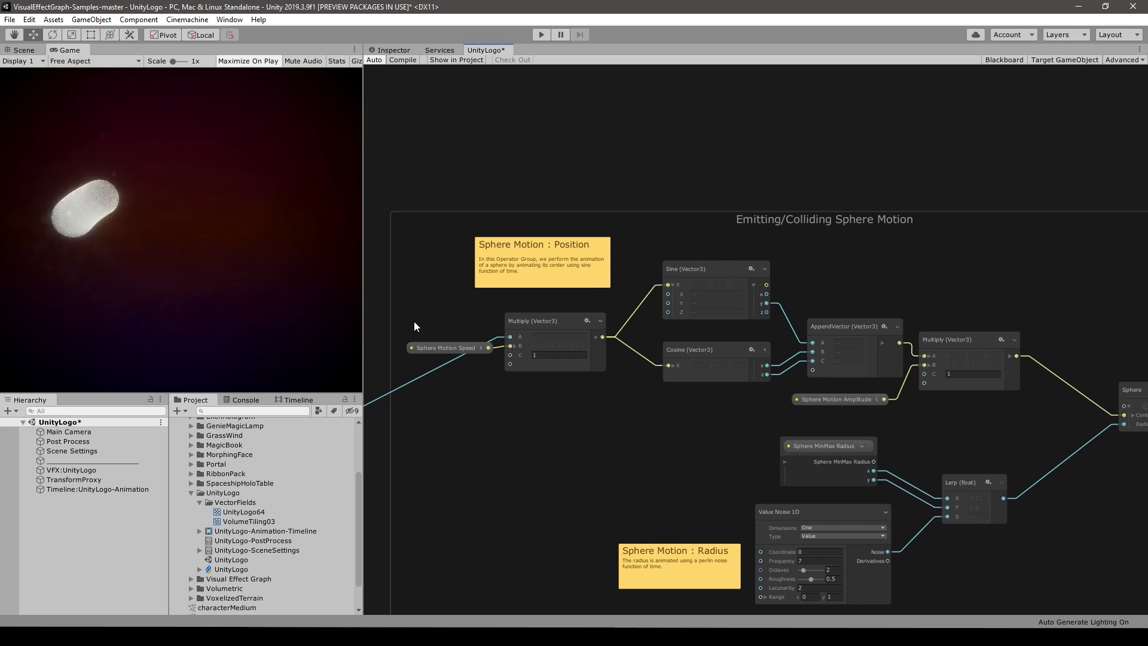
click(824, 399)
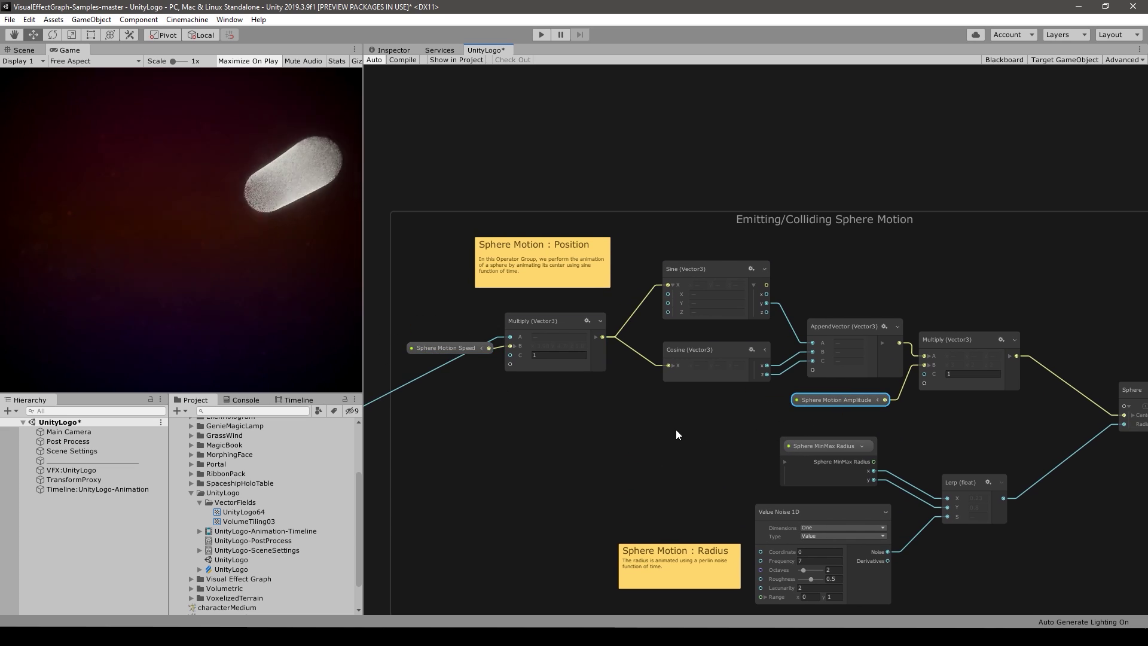
middle_drag(654, 435, 390, 403)
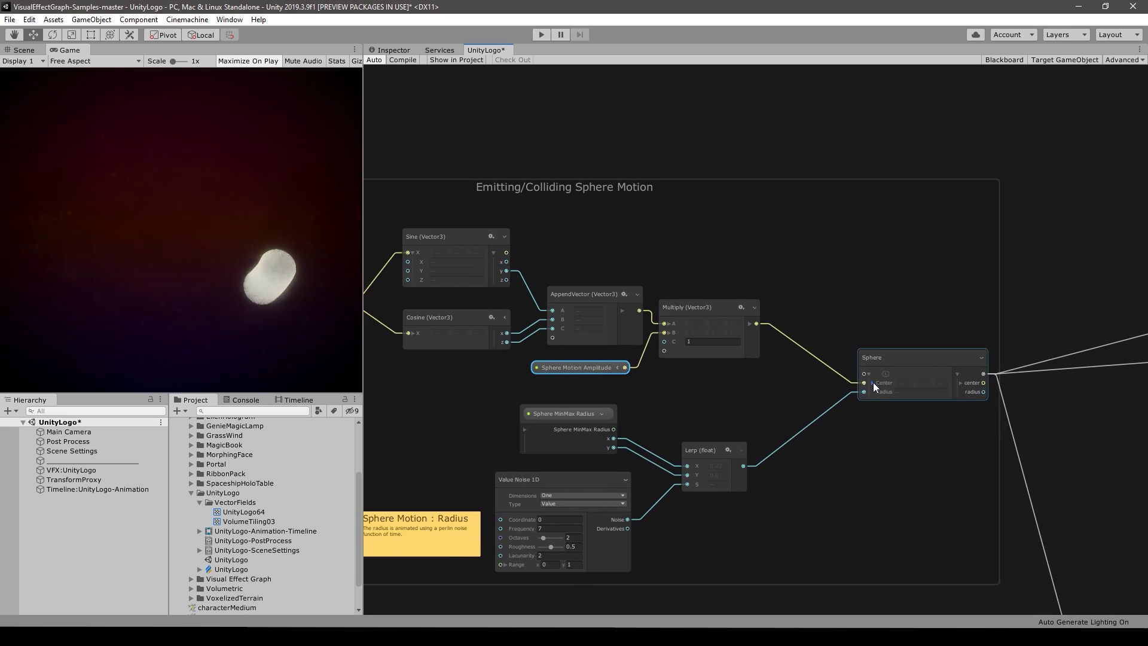
middle_drag(737, 408, 1035, 352)
middle_drag(586, 357, 727, 346)
scroll(727, 346, down, 1)
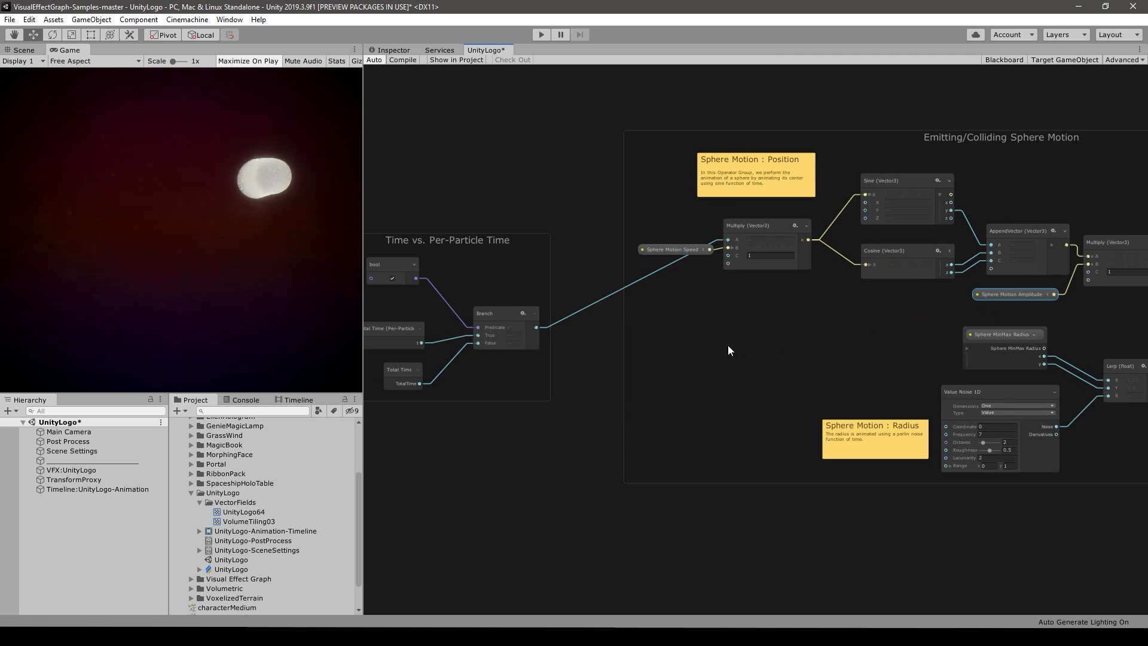
drag(538, 327, 945, 426)
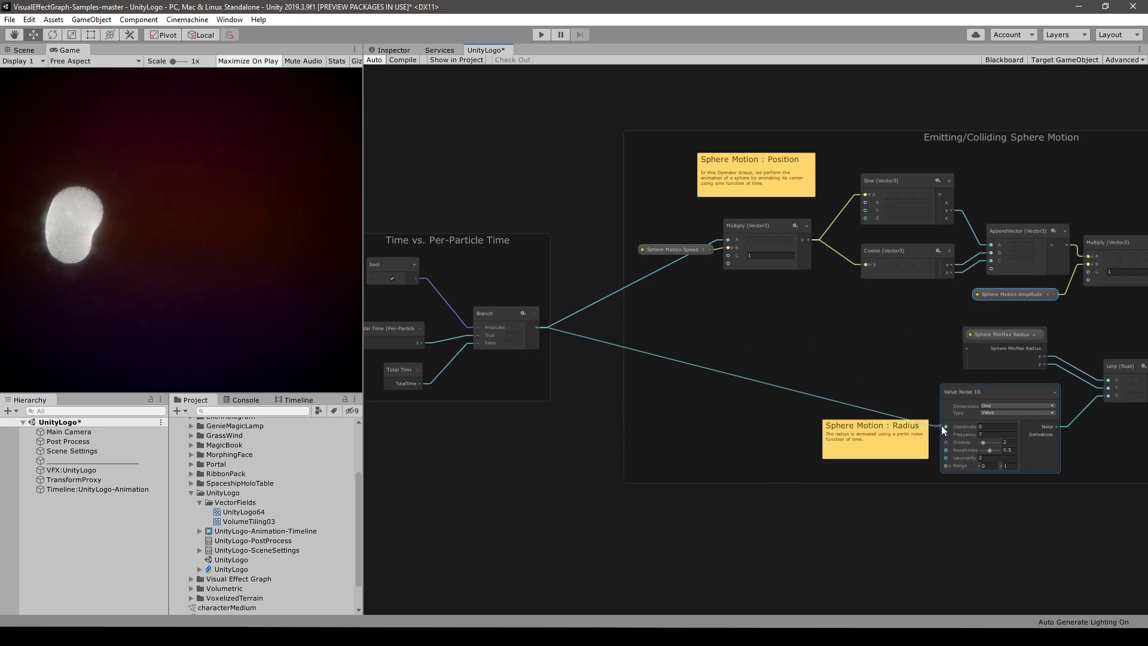
key(f)
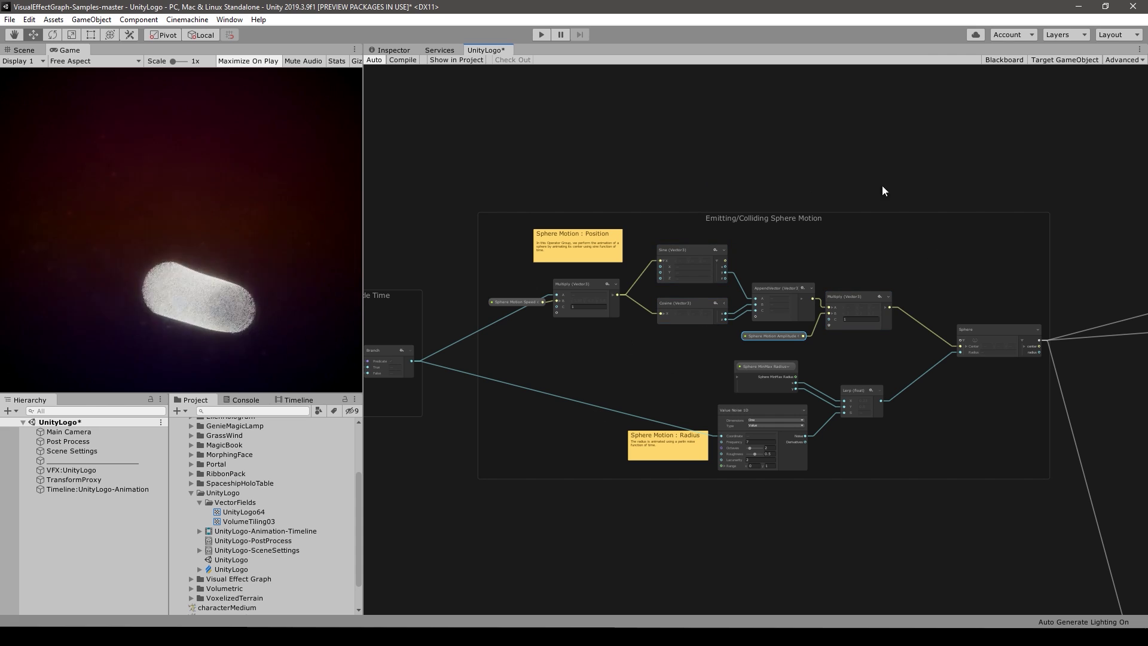
Examine how the Sphere output feeds the Position (Sphere) block and the Collide with Sphere block
middle_drag(894, 207, 664, 179)
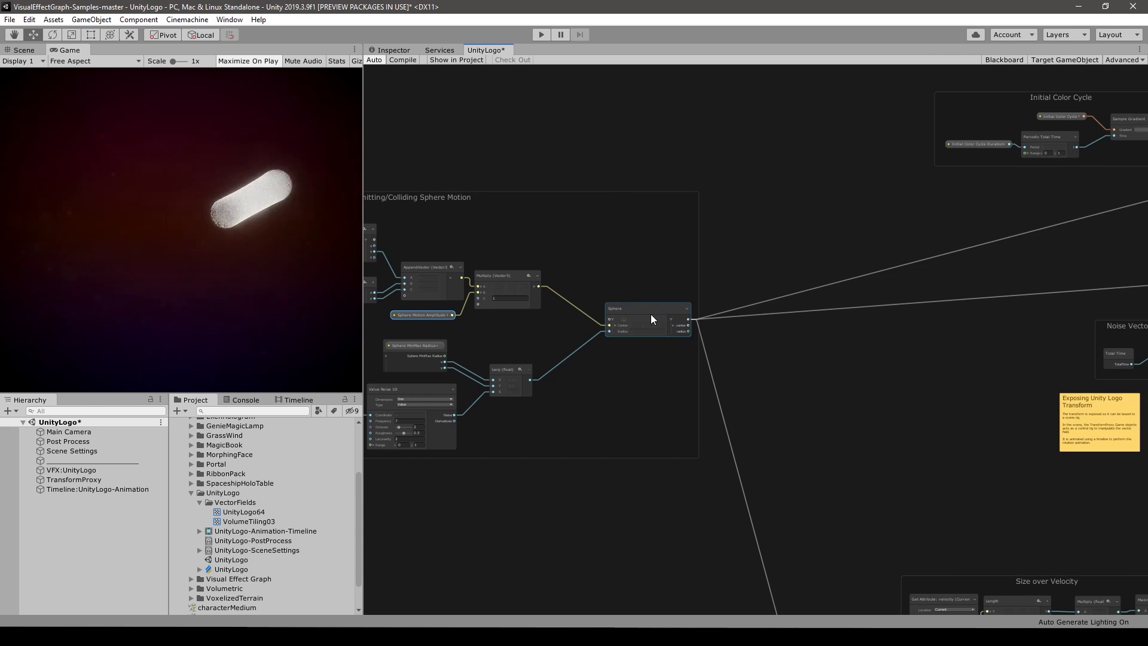
scroll(651, 314, down, 1)
middle_drag(997, 292, 807, 333)
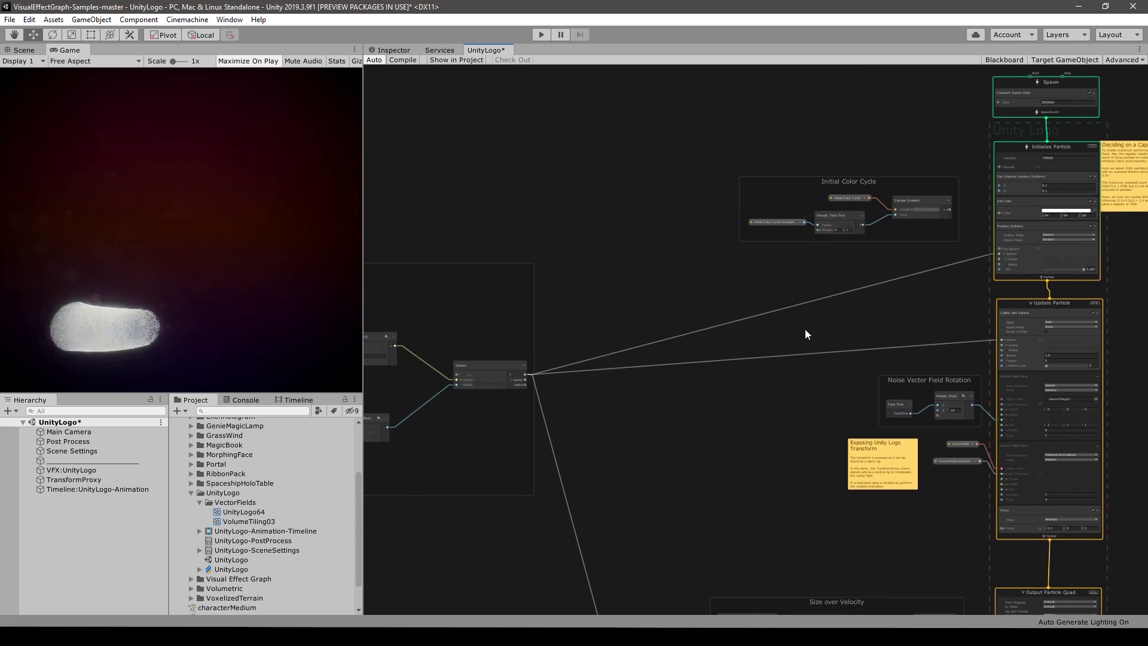
middle_drag(963, 287, 645, 346)
scroll(690, 296, up, 5)
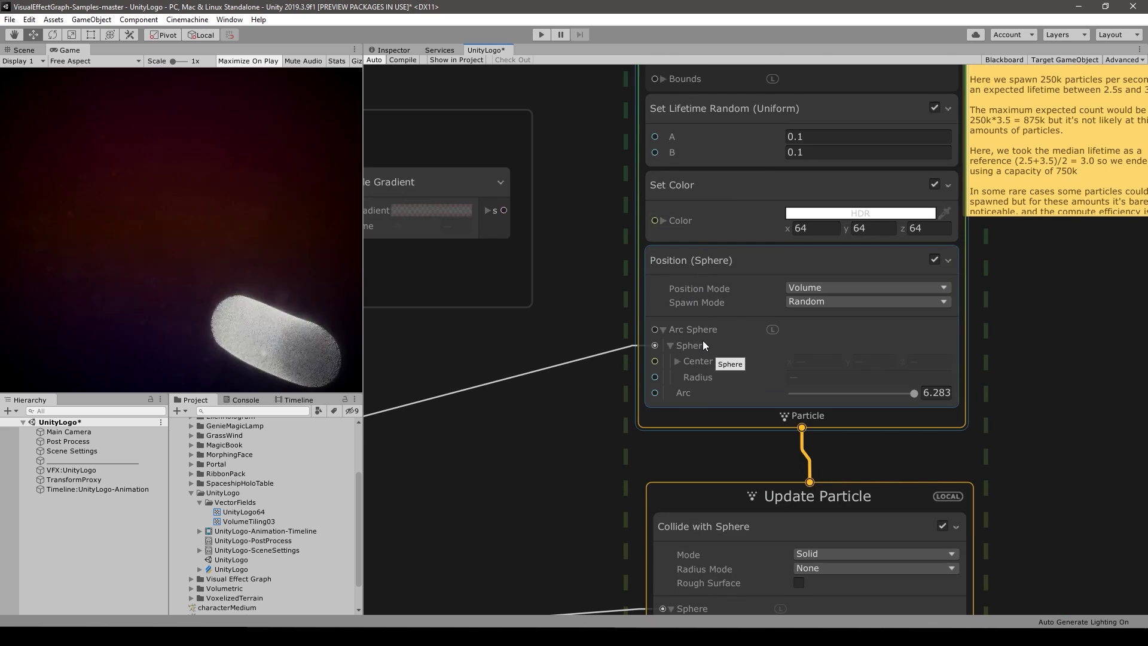
middle_drag(703, 345, 708, 341)
scroll(530, 501, down, 2)
middle_drag(530, 501, 568, 377)
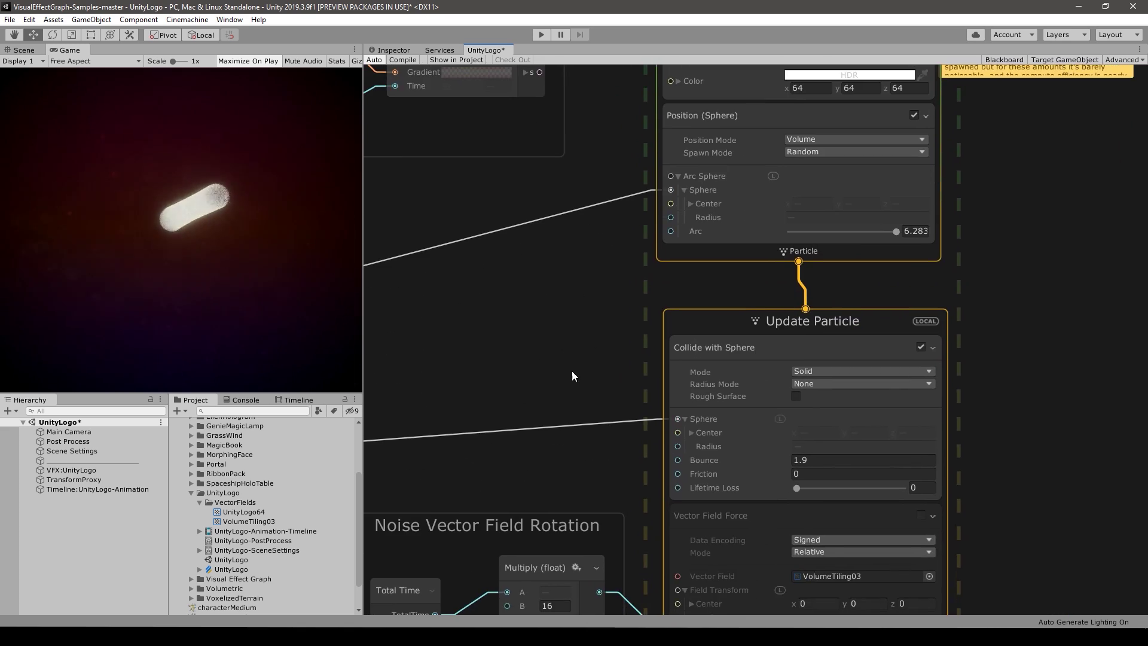
scroll(720, 299, up, 1)
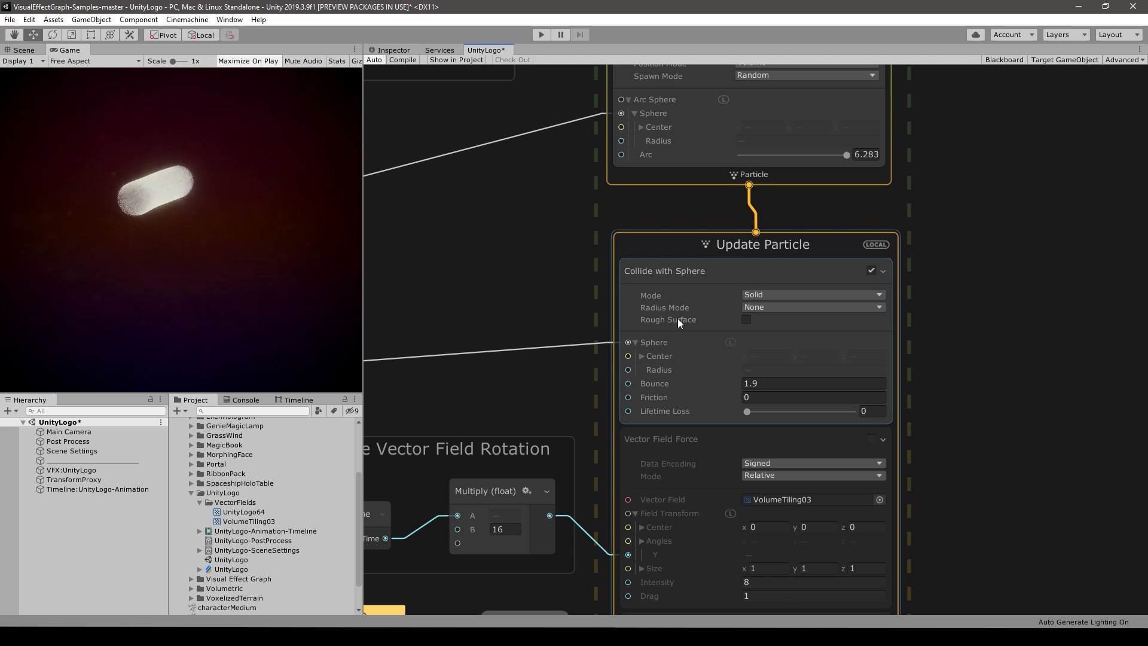
Disable the Collide with Sphere block in Update Particle to compare the effect, and re-enable it
mouse_move(677, 321)
click(866, 268)
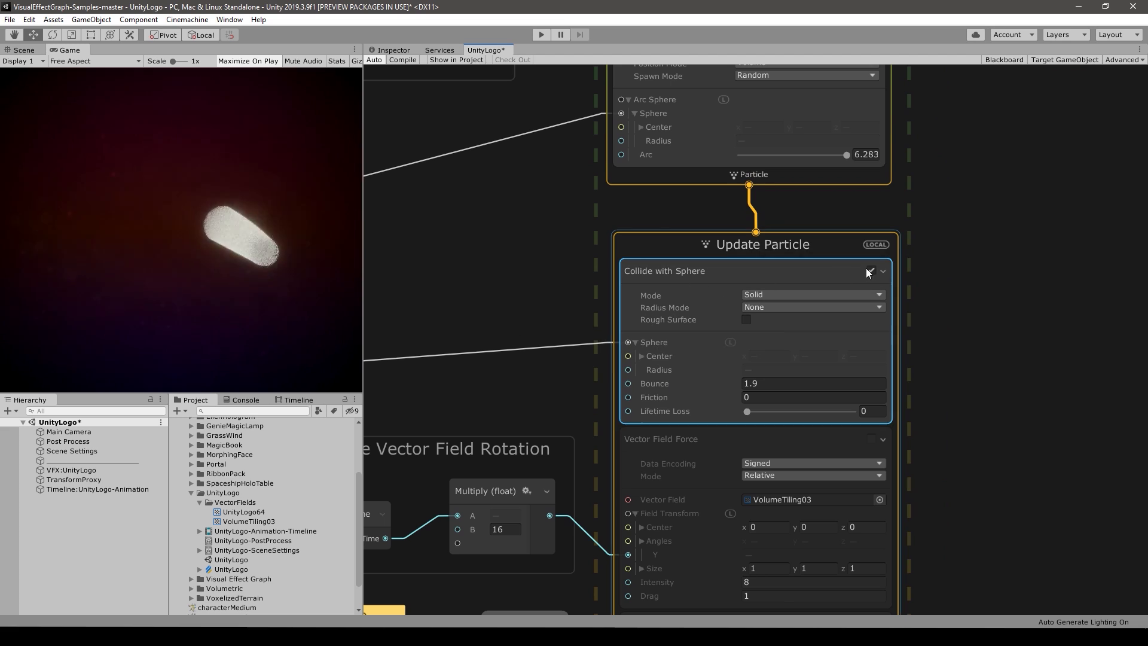
click(870, 270)
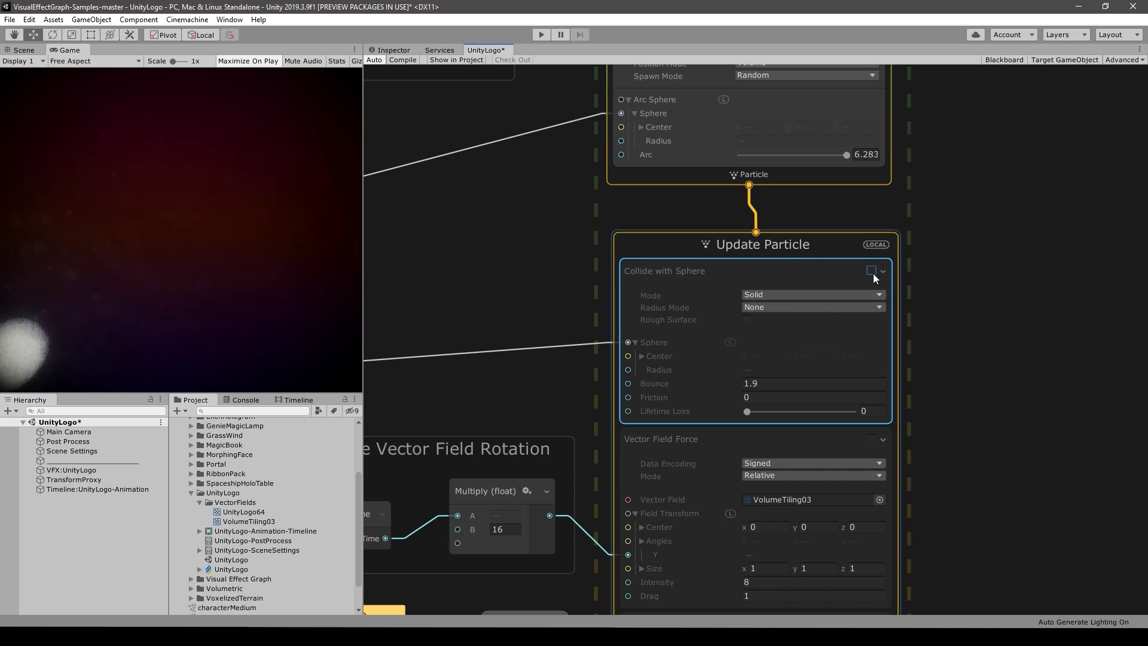
Enable both Vector Field Force blocks in Update Particle, the Unsigned Normalized one and the Signed VolumeTiling03 one
scroll(598, 341, down, 6)
middle_drag(689, 254, 694, 204)
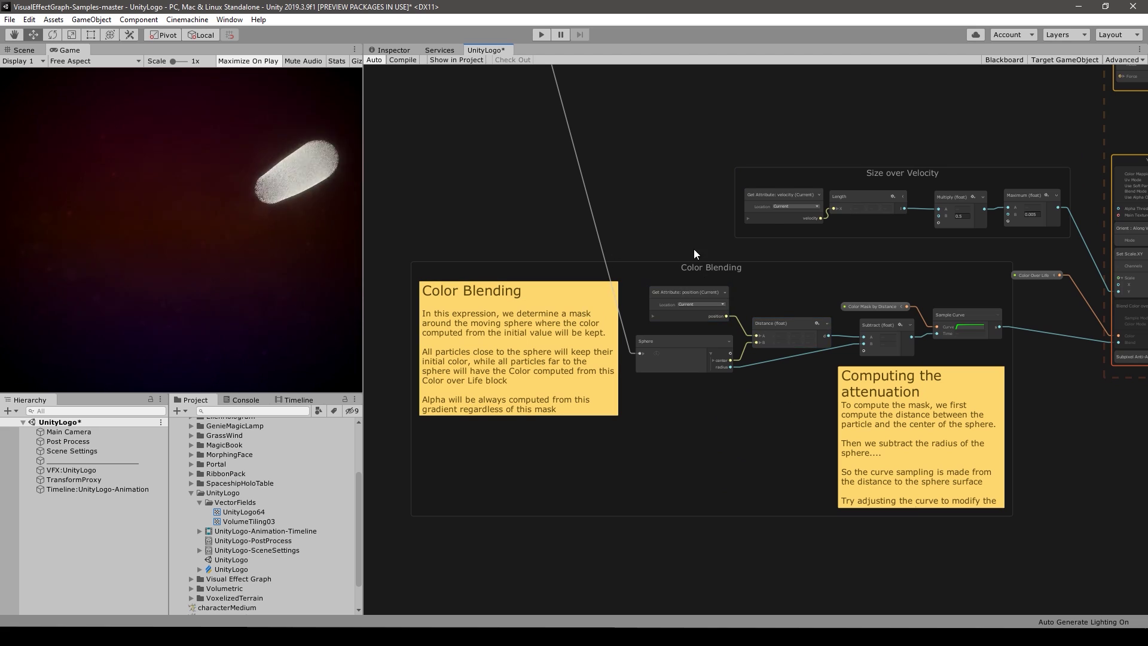
middle_drag(1005, 144, 623, 420)
scroll(623, 420, down, 1)
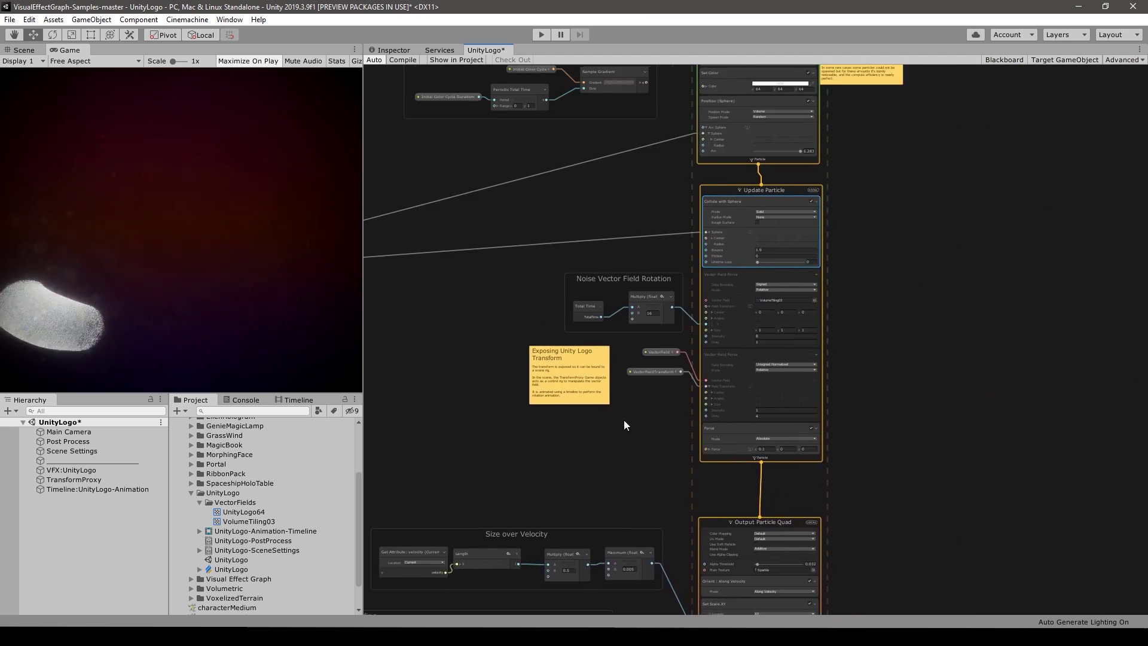
scroll(896, 347, up, 2)
click(751, 378)
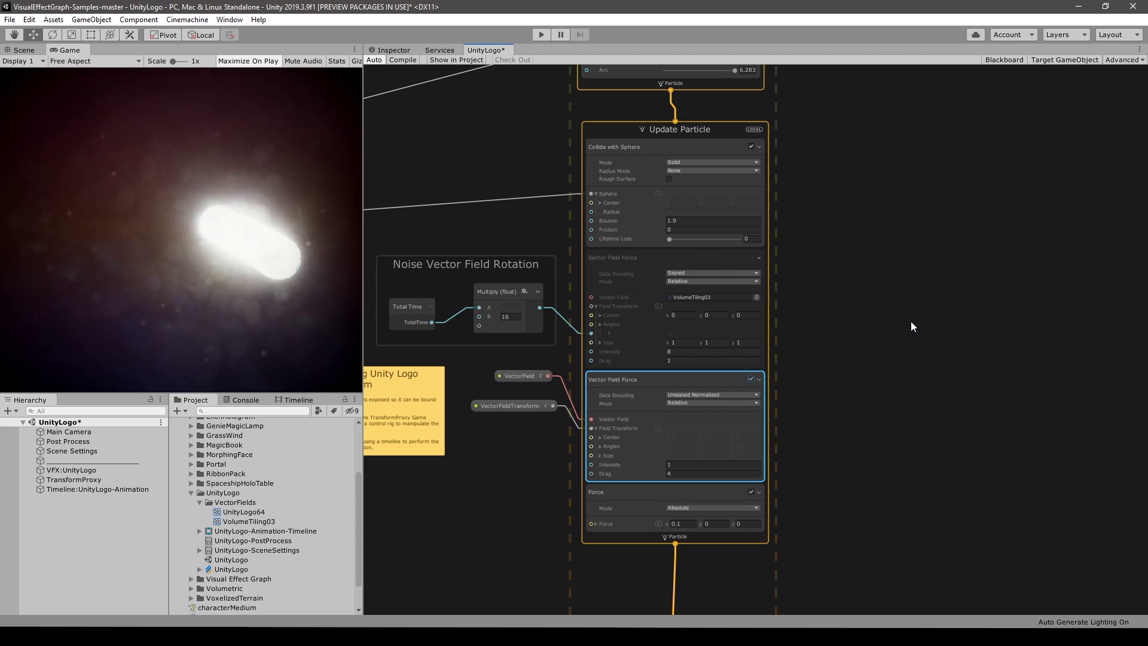
scroll(650, 249, up, 2)
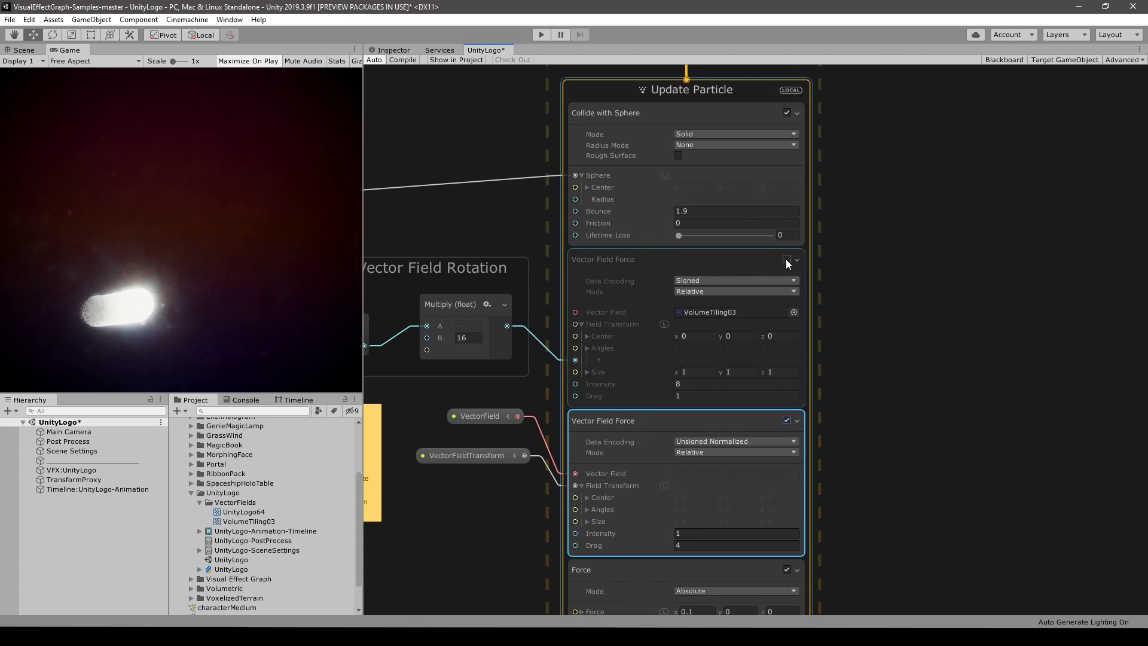
click(787, 261)
scroll(938, 358, down, 3)
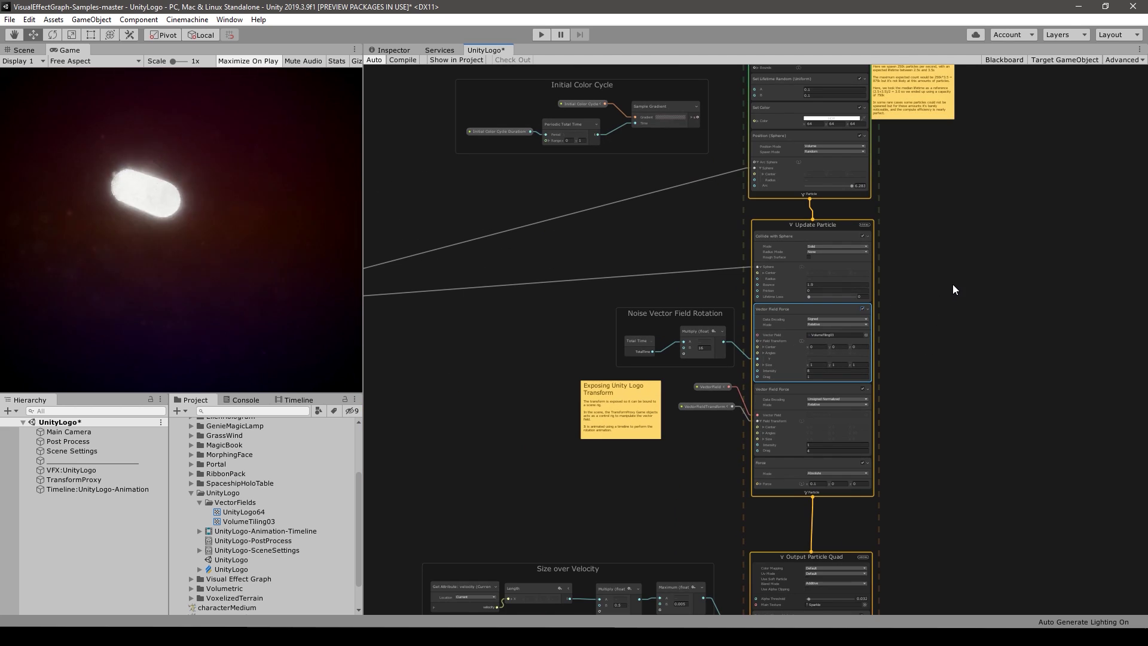
Set the Set Lifetime Random block's A to 2.5 and B to 3.5 in Initialize Particle
scroll(952, 285, up, 5)
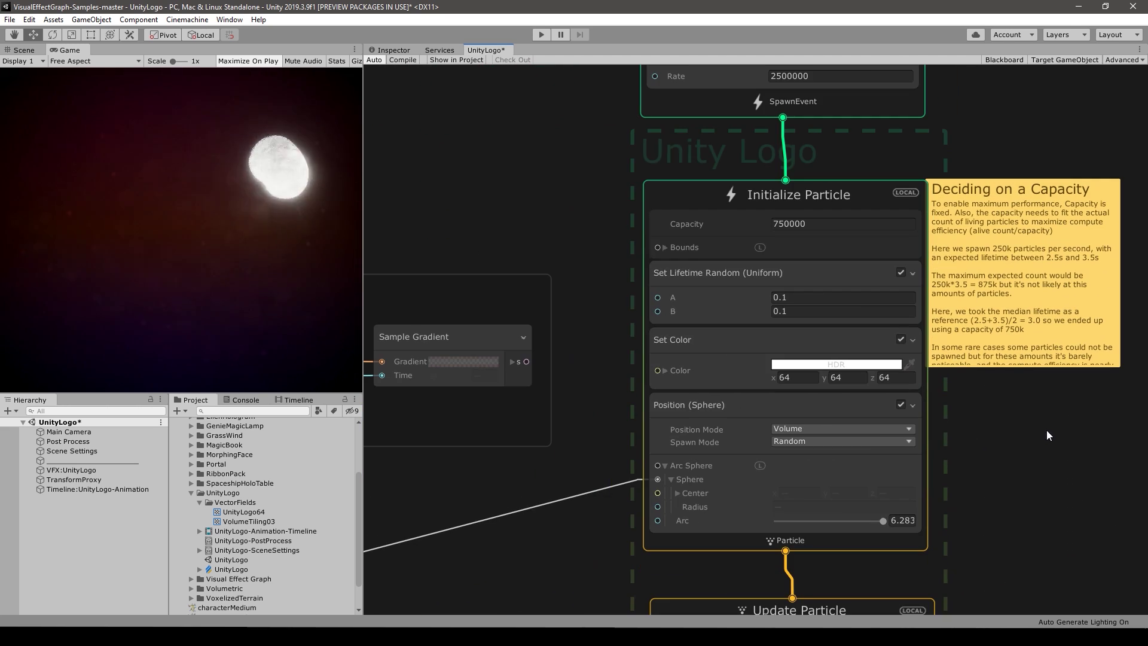
click(844, 297)
text(2)
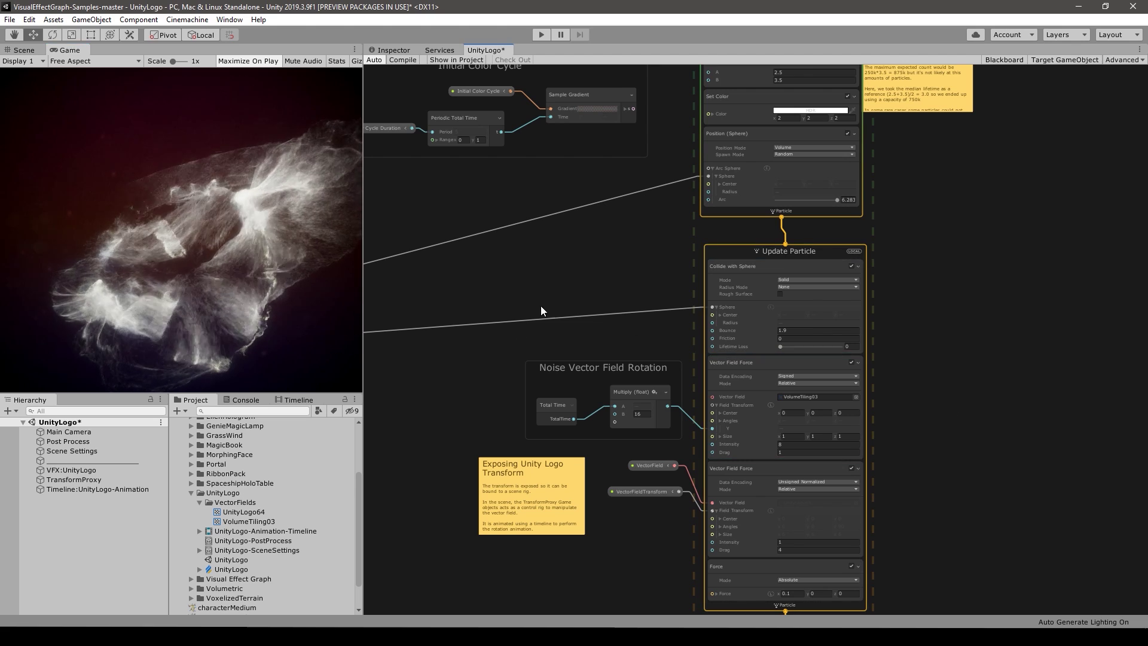
Enable the Blend Color over Life block in the Output Particle Quad context
middle_drag(541, 306, 637, 336)
scroll(636, 339, up, 2)
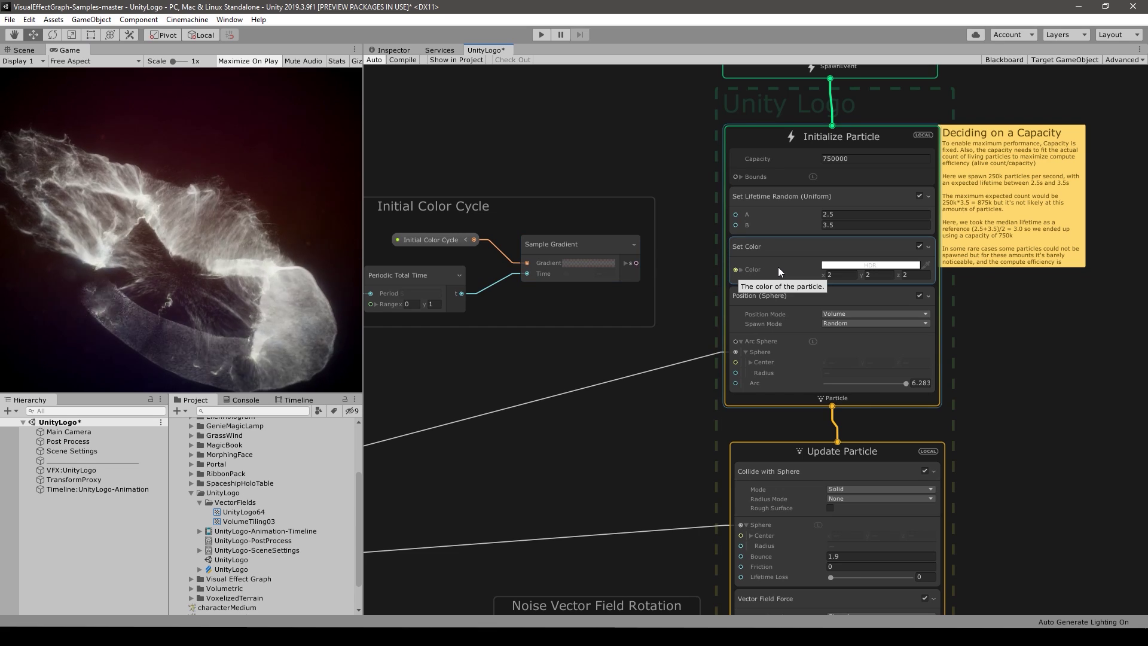
scroll(777, 266, down, 3)
scroll(706, 453, down, 3)
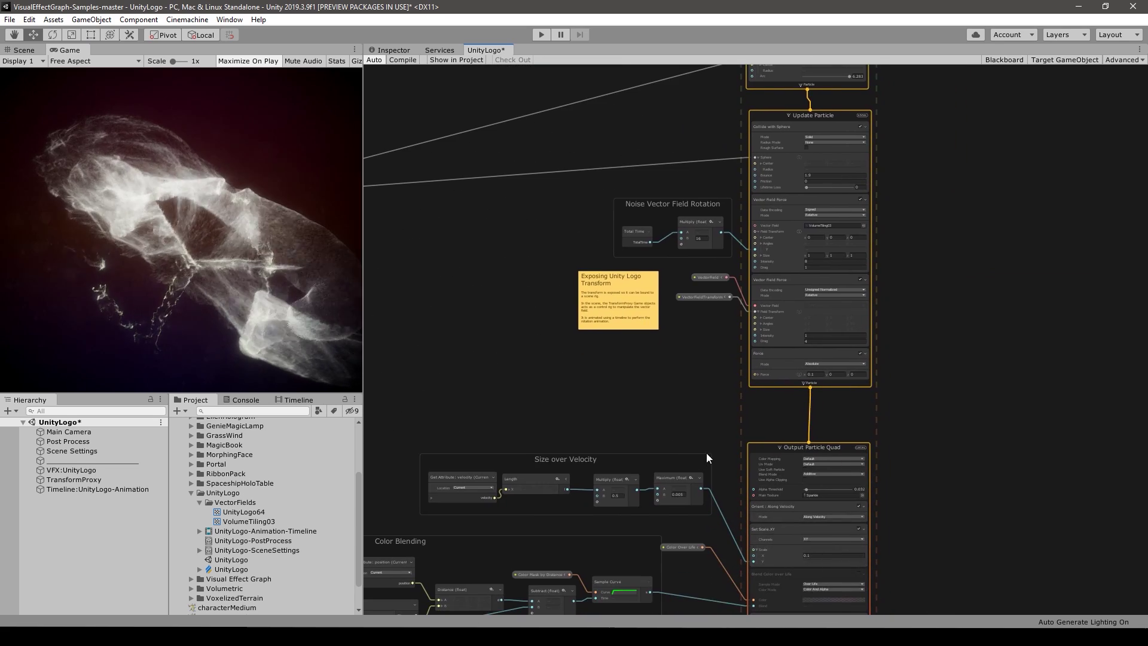
middle_drag(706, 453, 726, 357)
scroll(790, 351, up, 5)
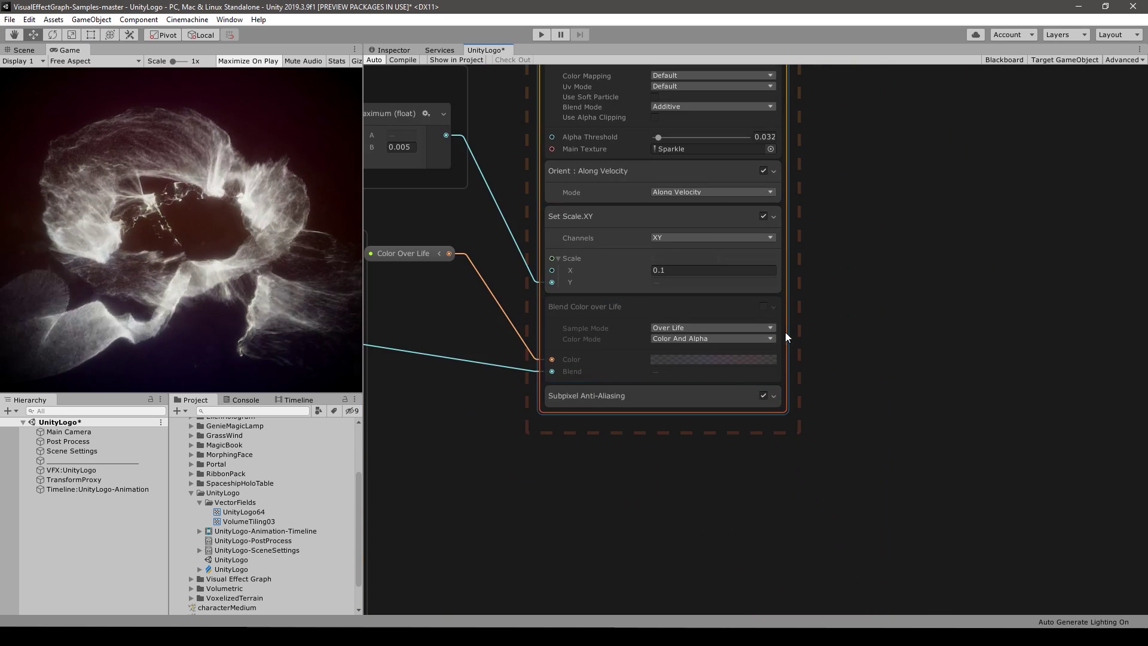
click(764, 306)
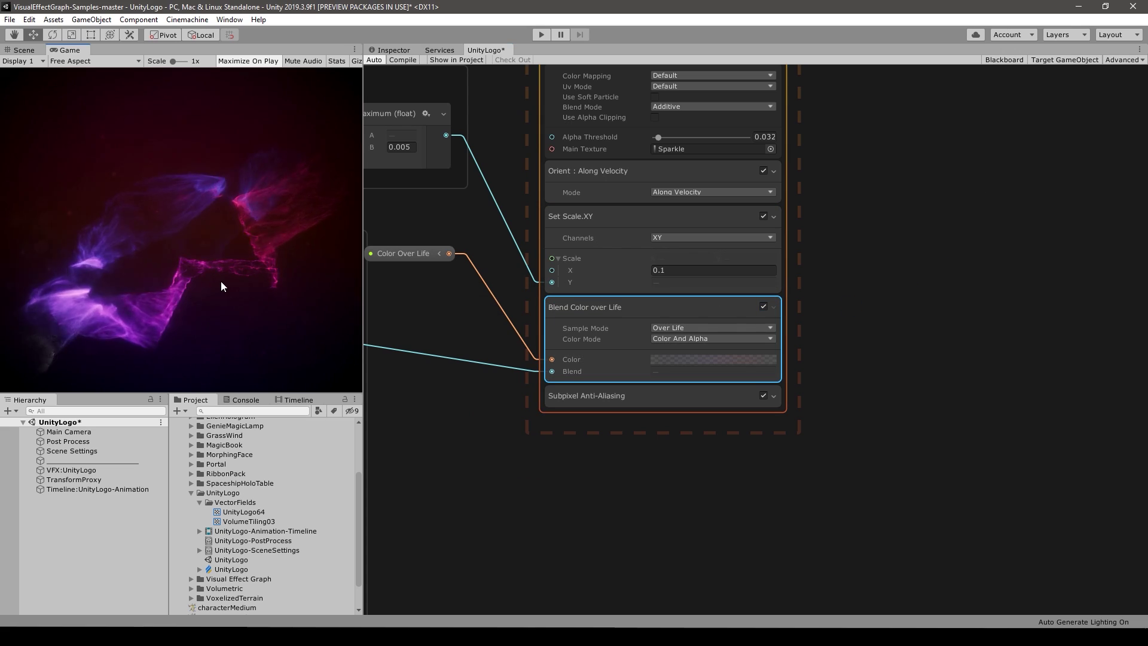
Inspect the Color Over Life property's gradient in the HDR Gradient Editor, and close the editor
middle_drag(464, 320, 587, 335)
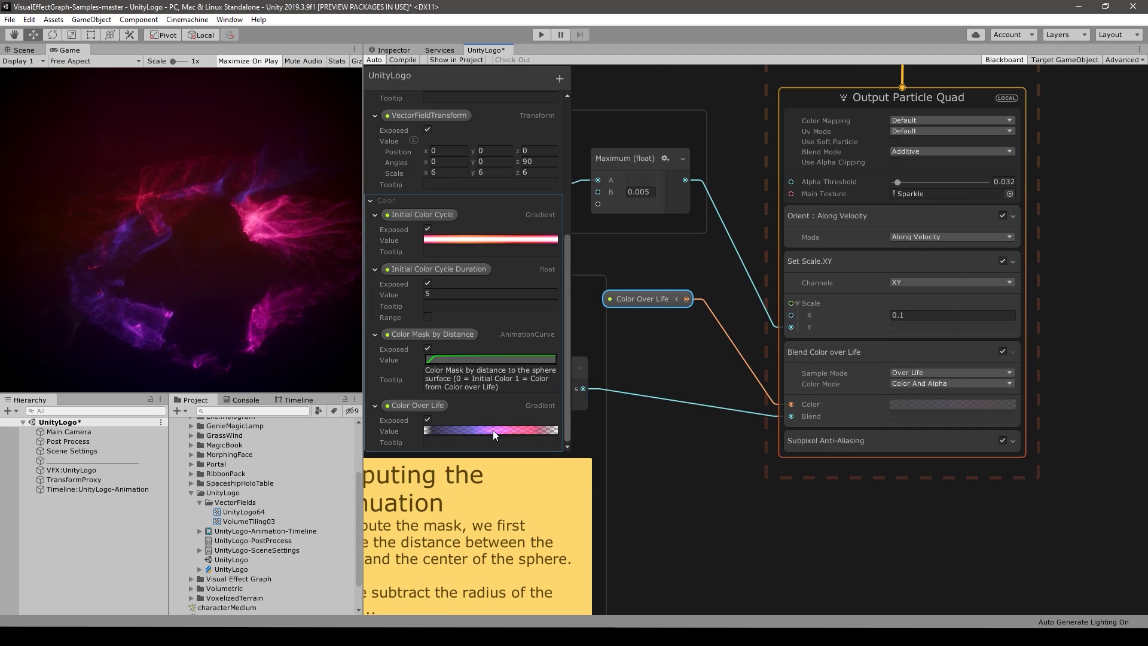
click(493, 429)
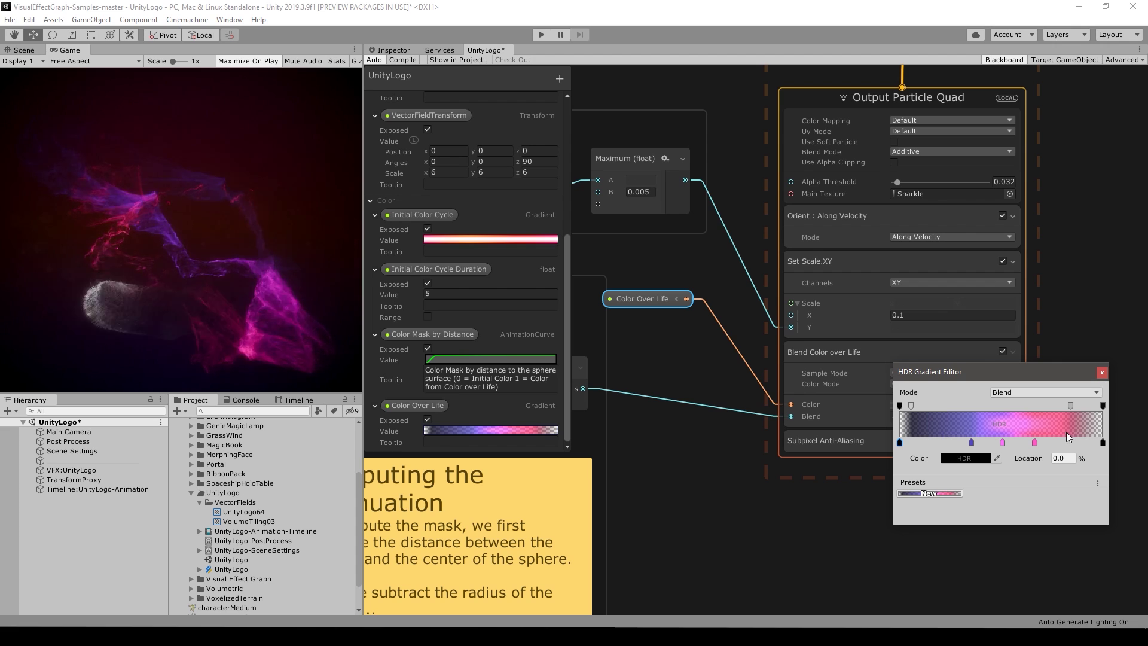
click(739, 406)
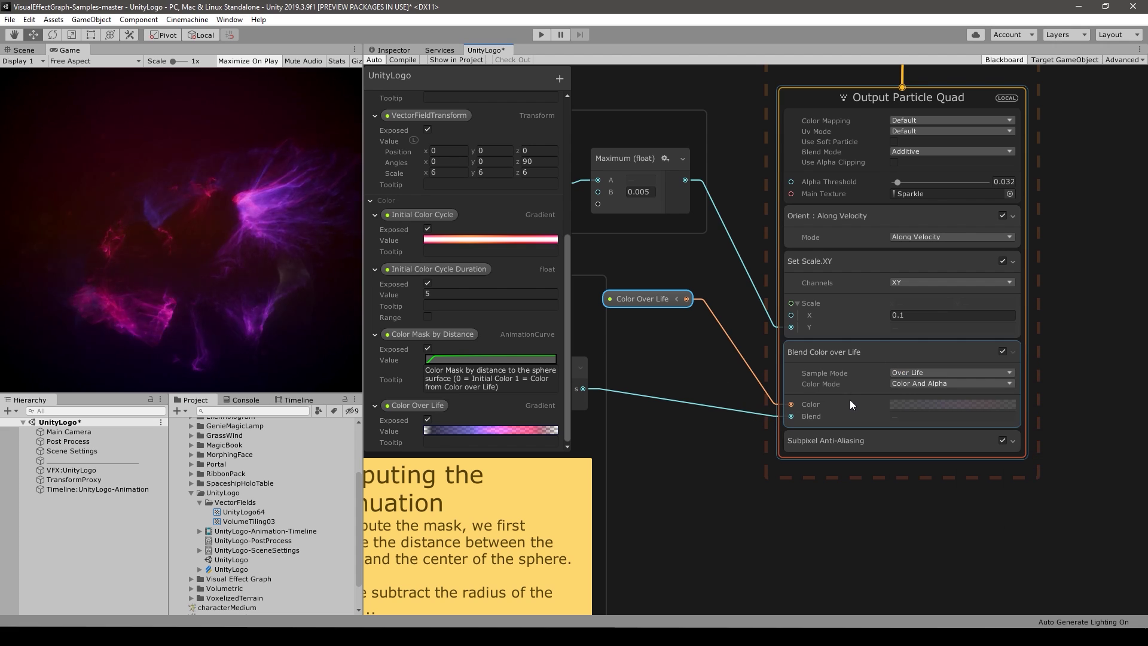
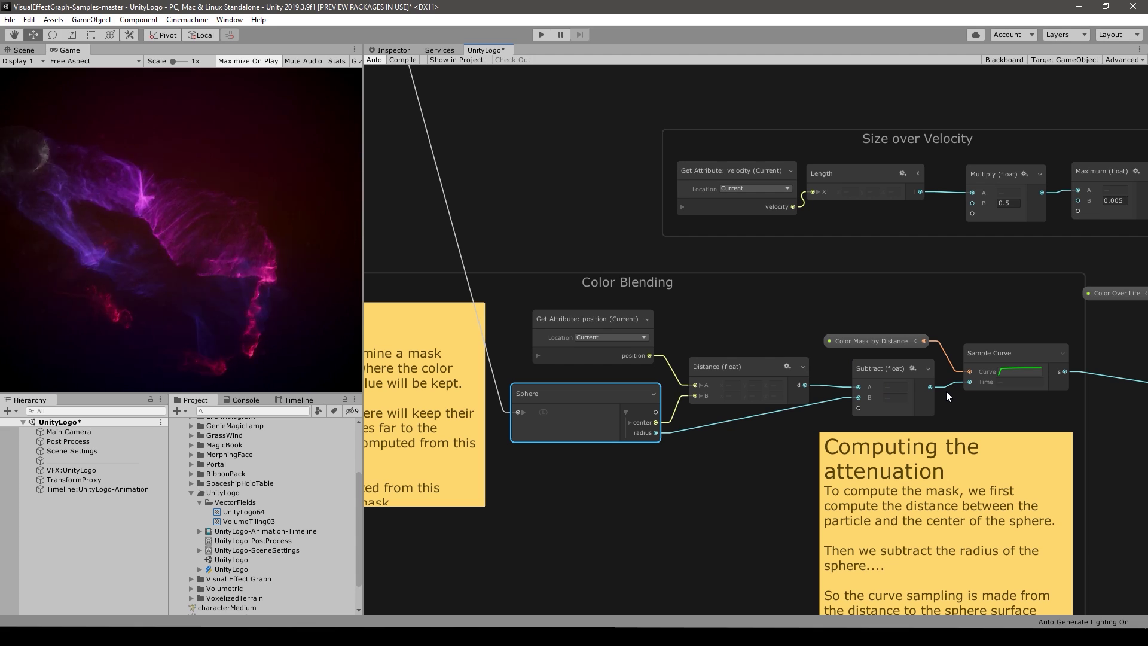
Disconnect the Subtract node's output from the Sample Curve node's Time input in the Color Blending group
middle_drag(946, 392, 775, 390)
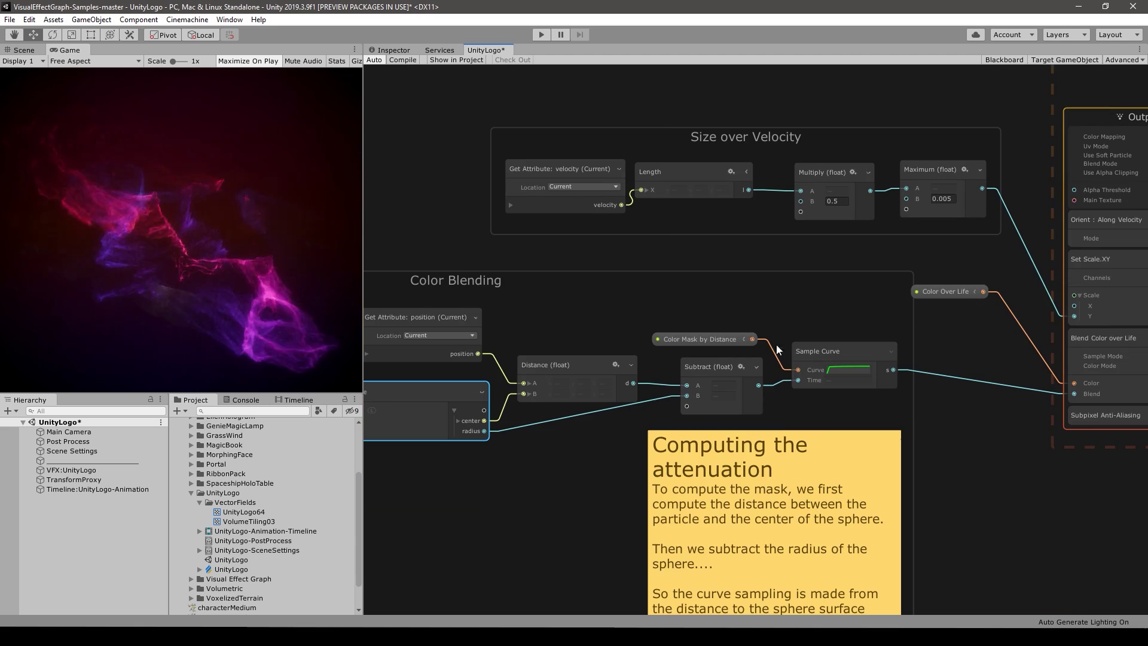
click(780, 385)
key(Delete)
scroll(840, 384, up, 3)
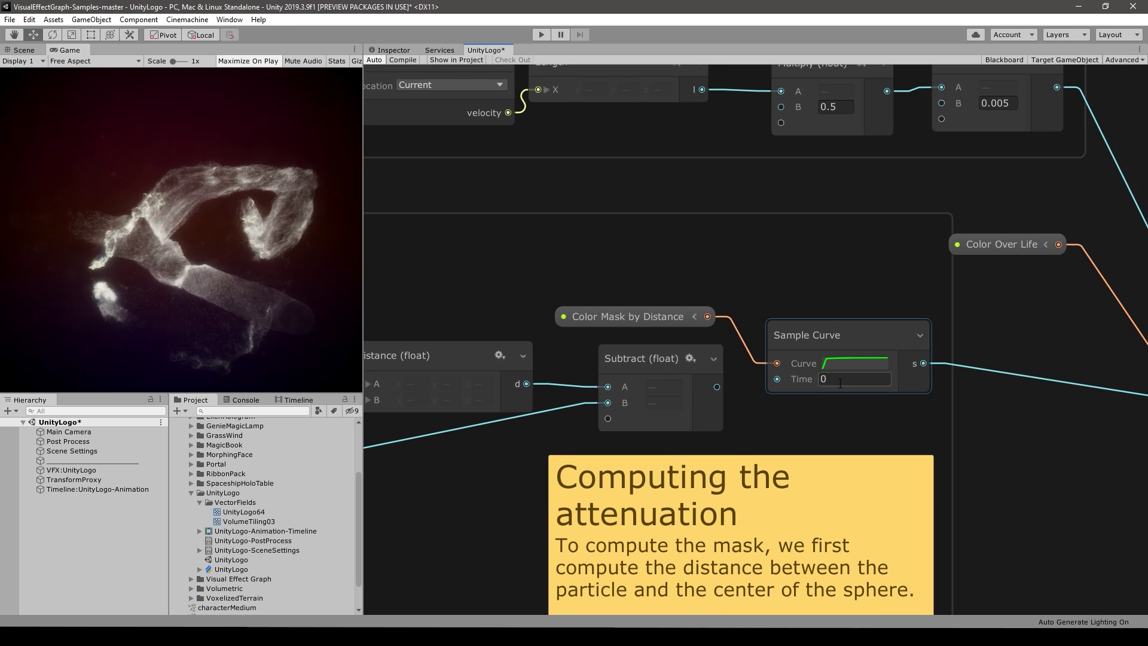
middle_drag(838, 298, 724, 315)
scroll(802, 332, down, 1)
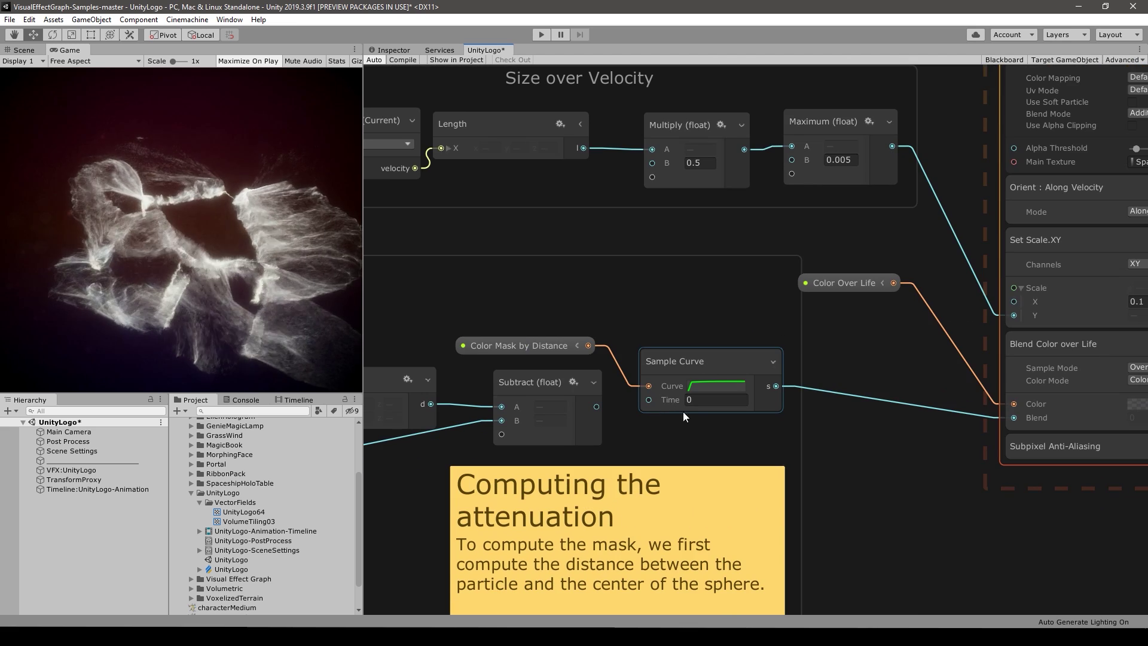
click(688, 388)
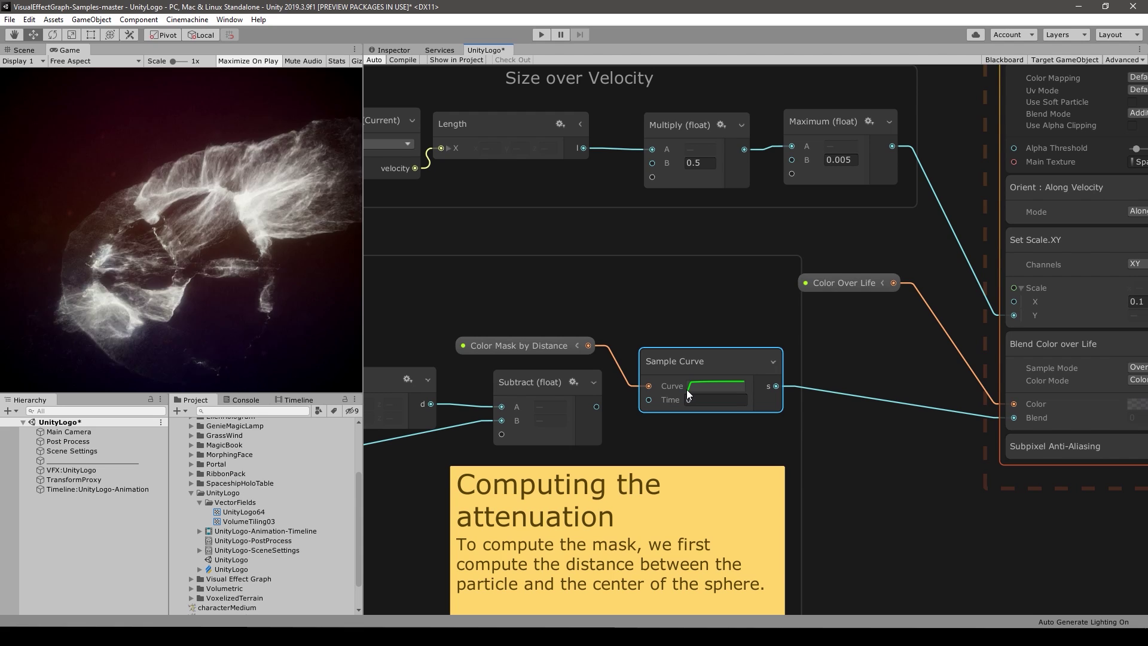
Set the Sample Curve node's Time to 1 to test how the curve drives the color blend
middle_drag(921, 395, 771, 403)
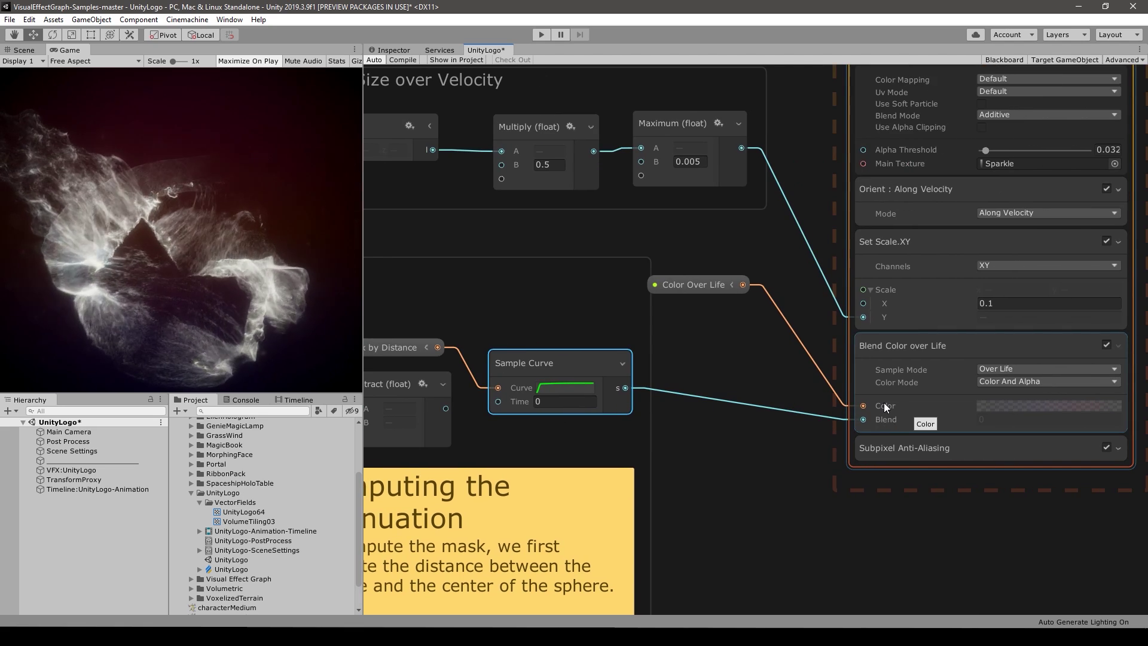
scroll(884, 403, down, 5)
middle_drag(792, 163, 657, 562)
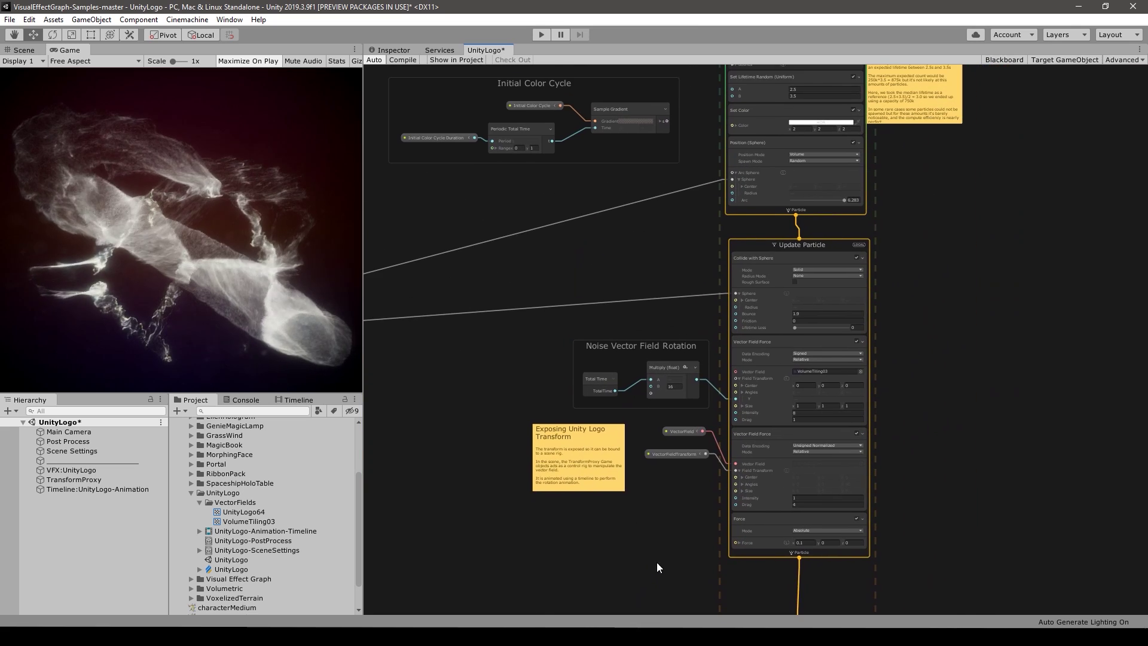
middle_drag(630, 308, 629, 449)
scroll(630, 448, up, 4)
scroll(710, 336, down, 5)
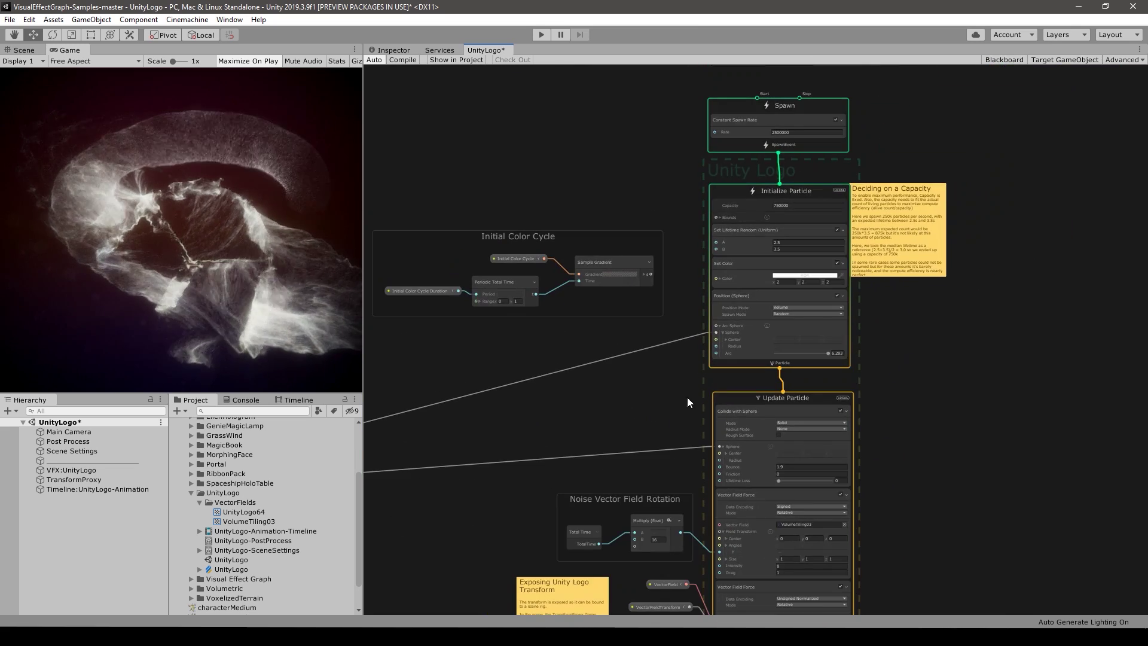
click(814, 426)
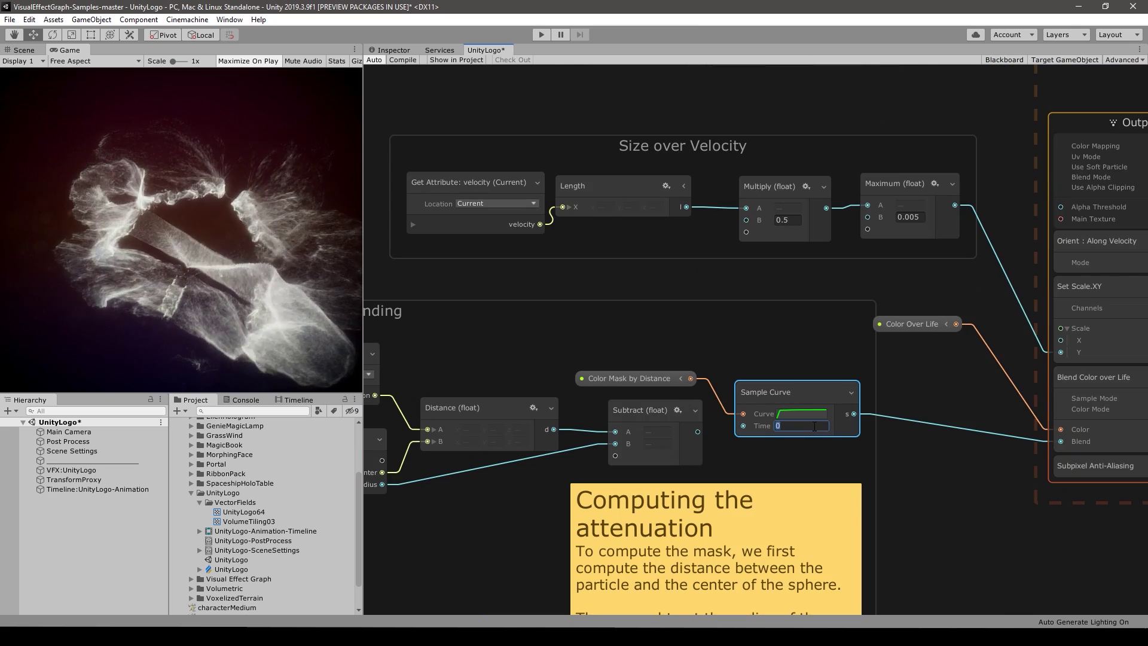
text(1)
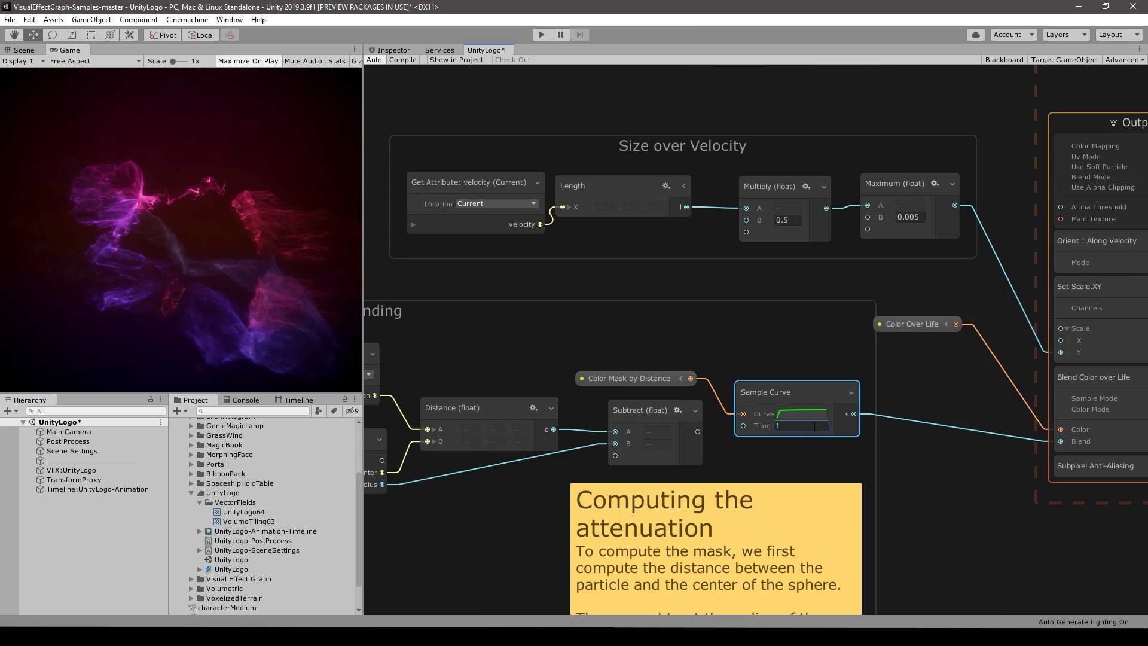
Reconnect the Subtract node's output to the Sample Curve node's Time input
middle_drag(934, 377, 855, 375)
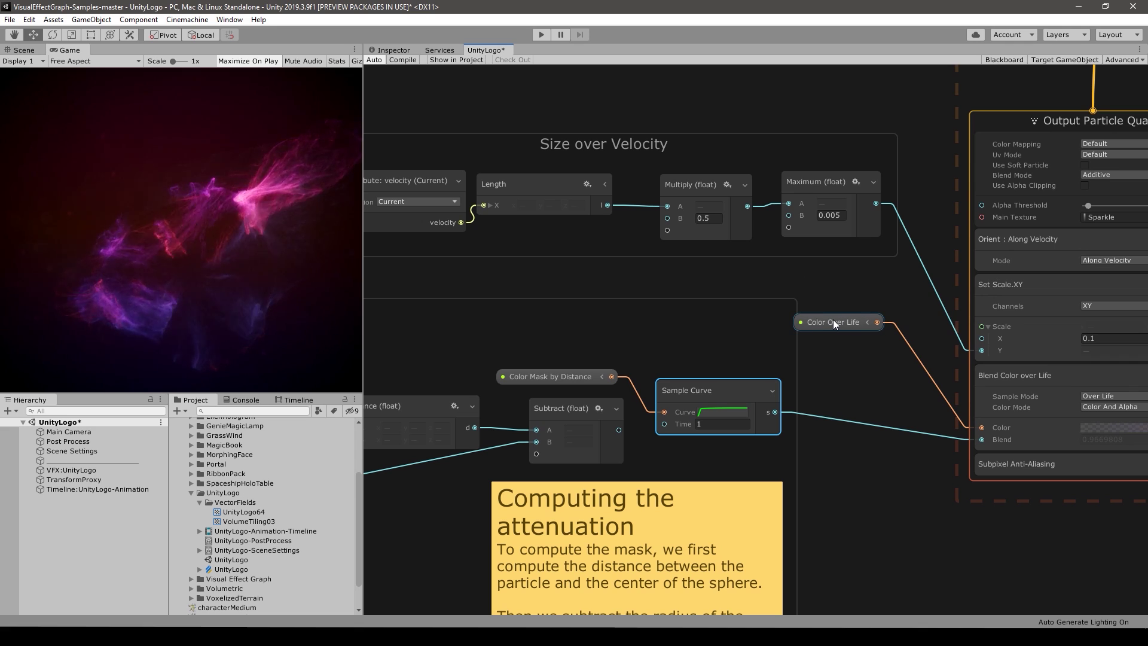
click(652, 451)
drag(619, 430, 665, 424)
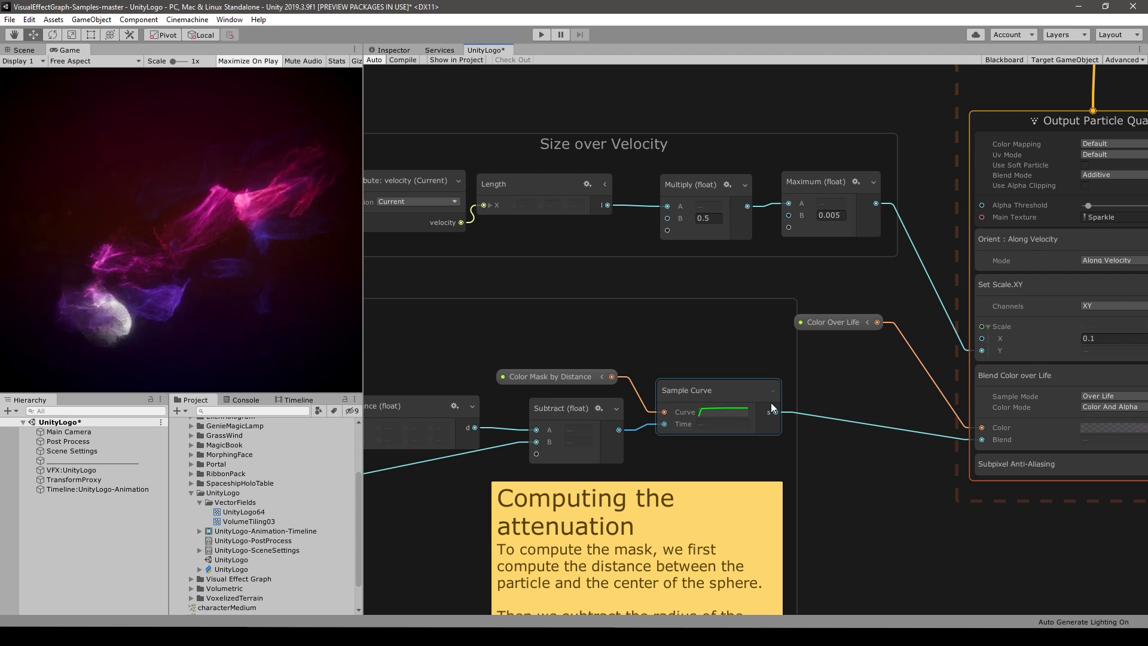
Connect the Sample Gradient output of the Initial Color Cycle group to the Set Color block's Color input in Initialize Particle
middle_drag(770, 403, 605, 408)
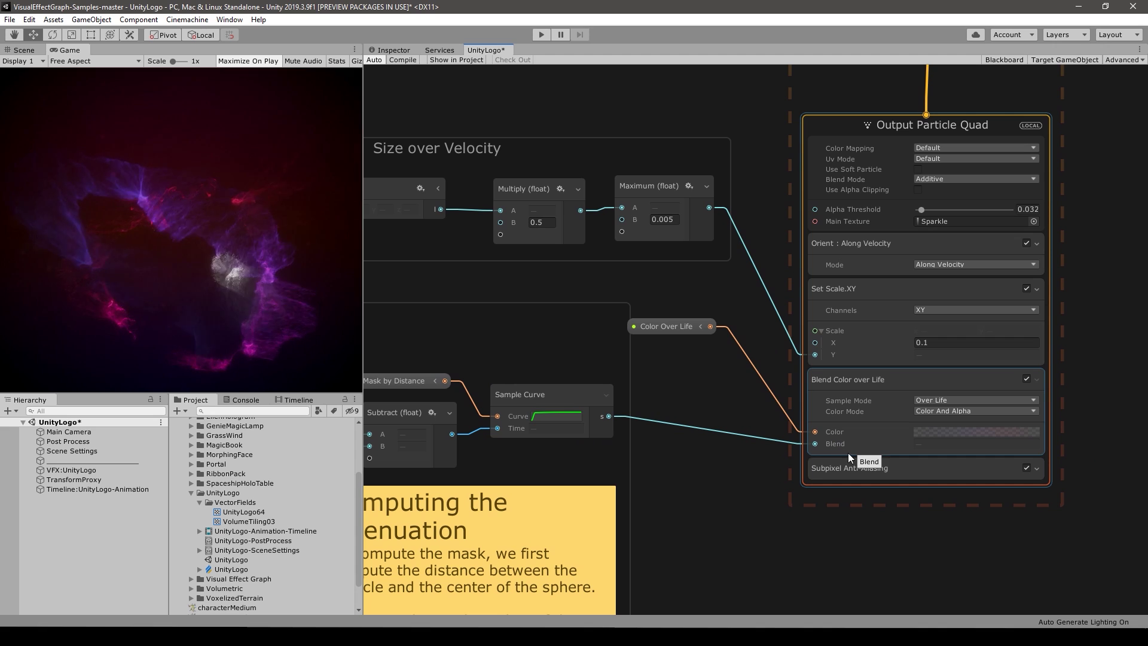
scroll(738, 359, down, 5)
middle_drag(723, 197, 657, 515)
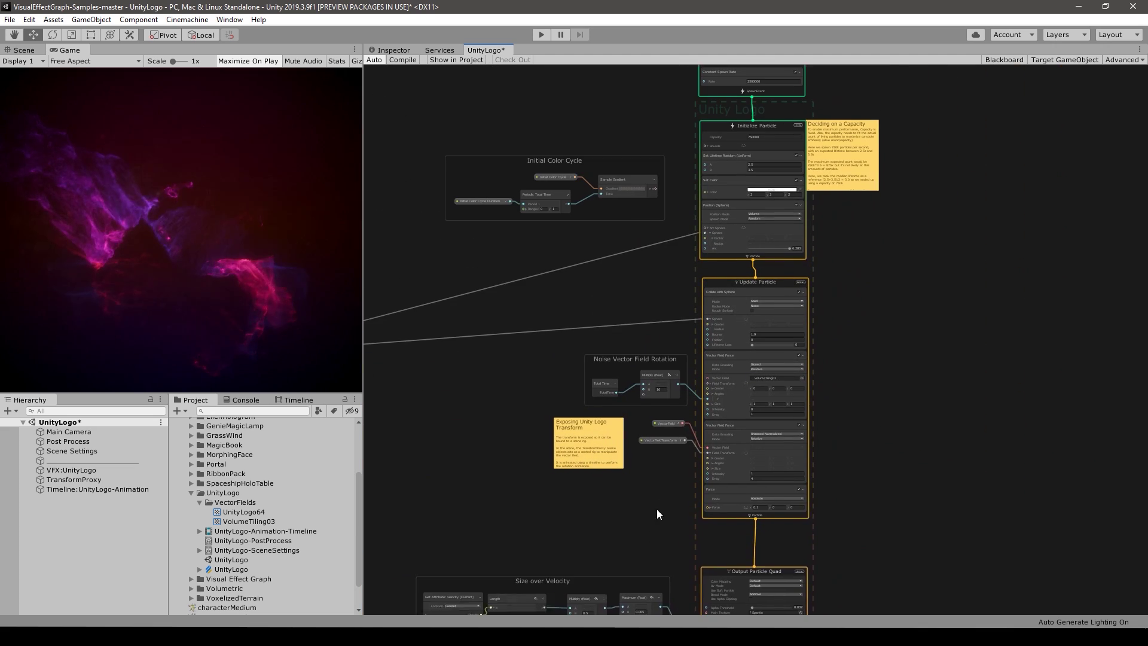
scroll(622, 415, up, 5)
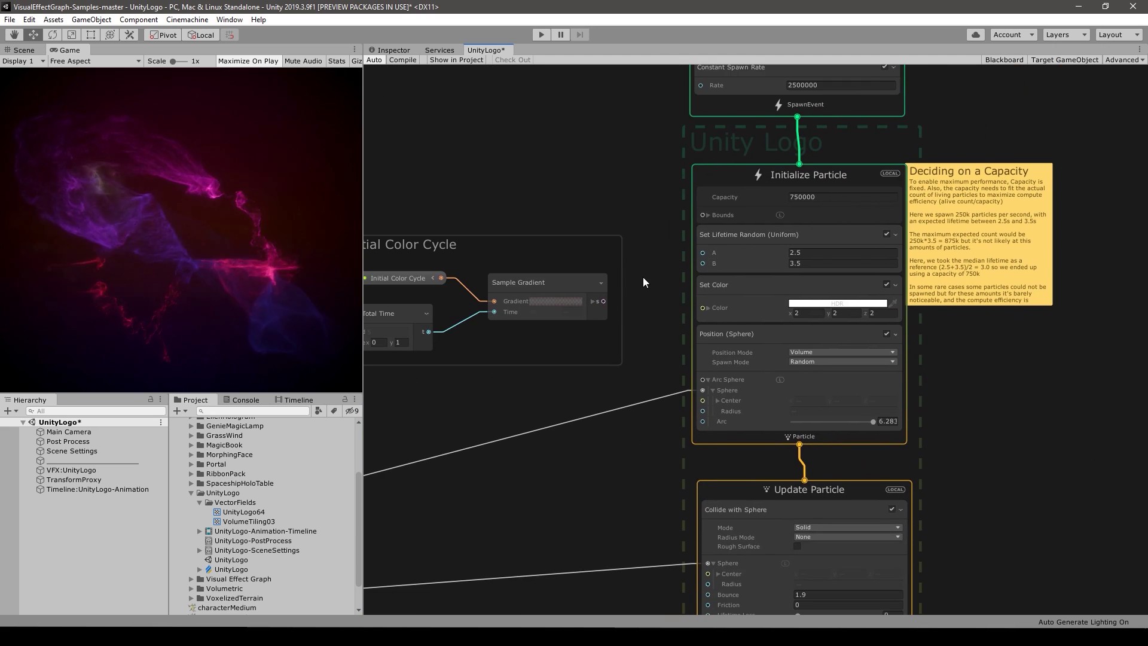
drag(604, 301, 702, 308)
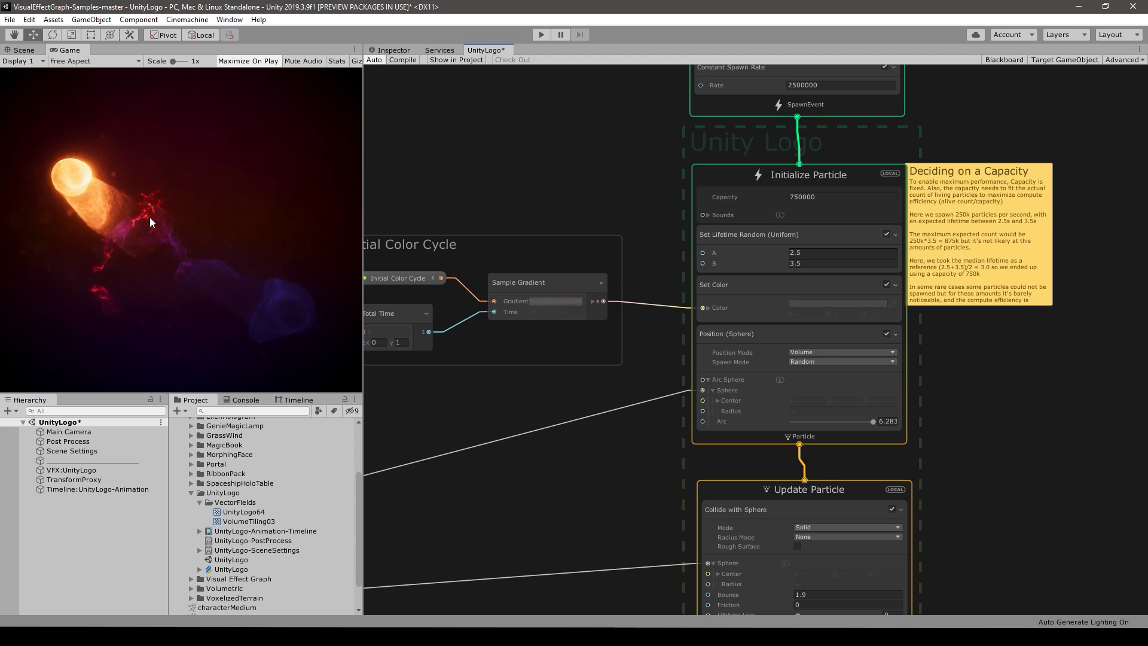